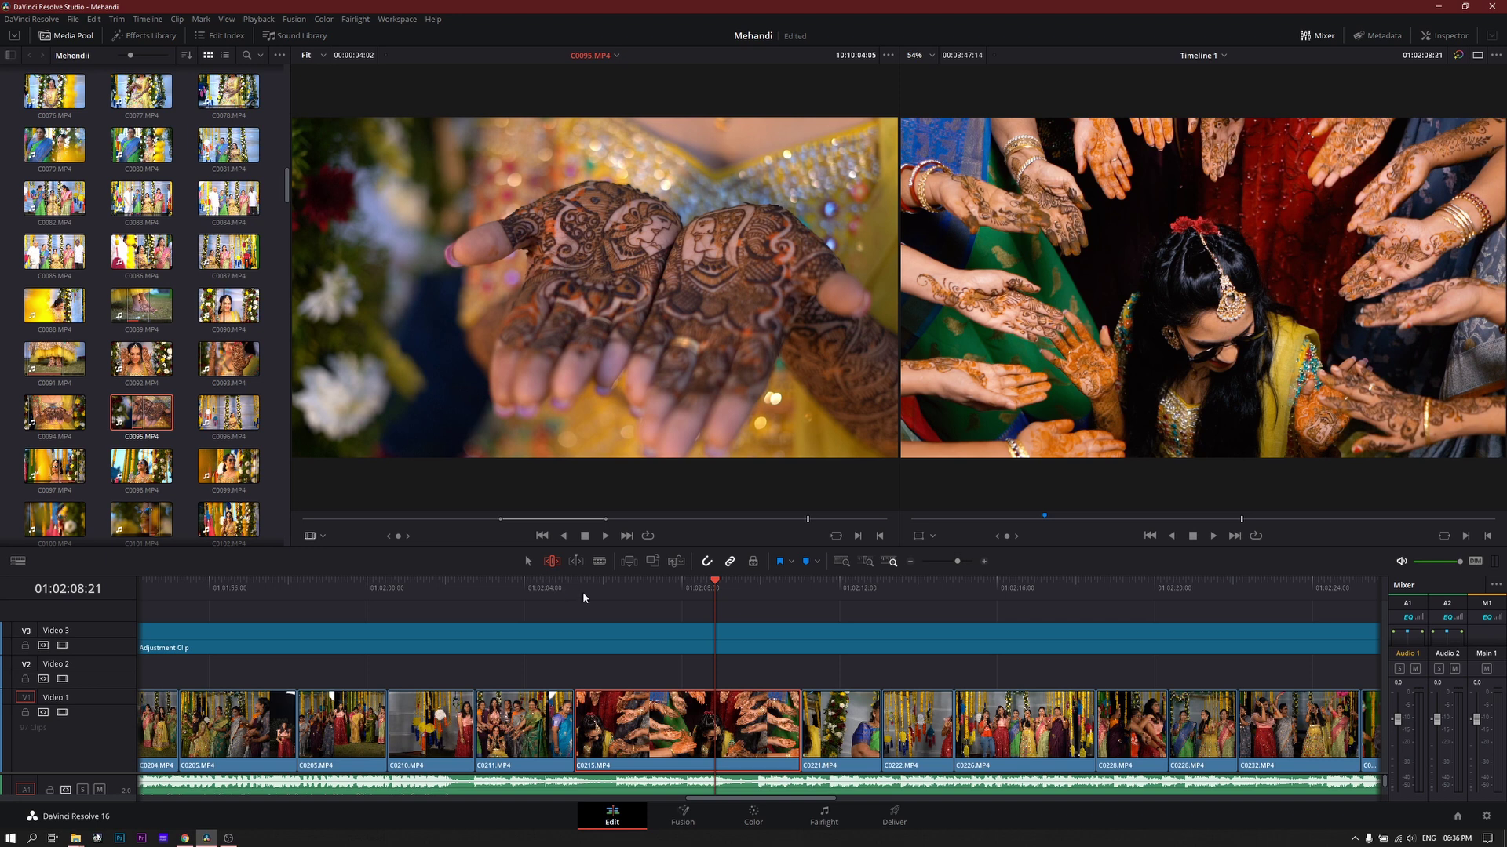
Scrub and play through C0215 to choose where the clip should end.
{"action": "left_click", "coordinate": [635, 592]}
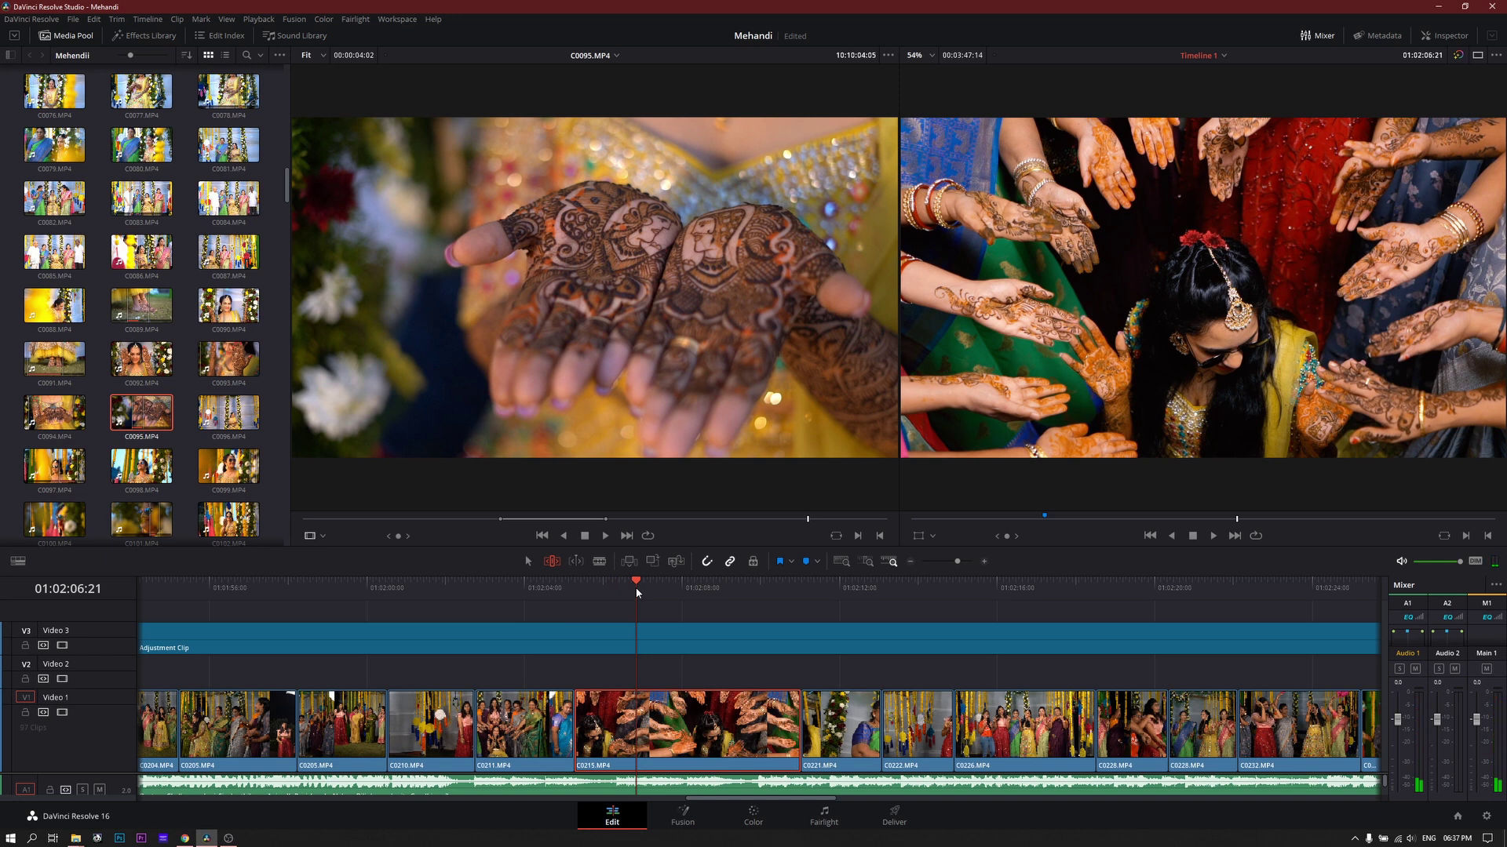
{"action": "left_click_drag", "start_coordinate": [637, 593], "coordinate": [618, 599]}
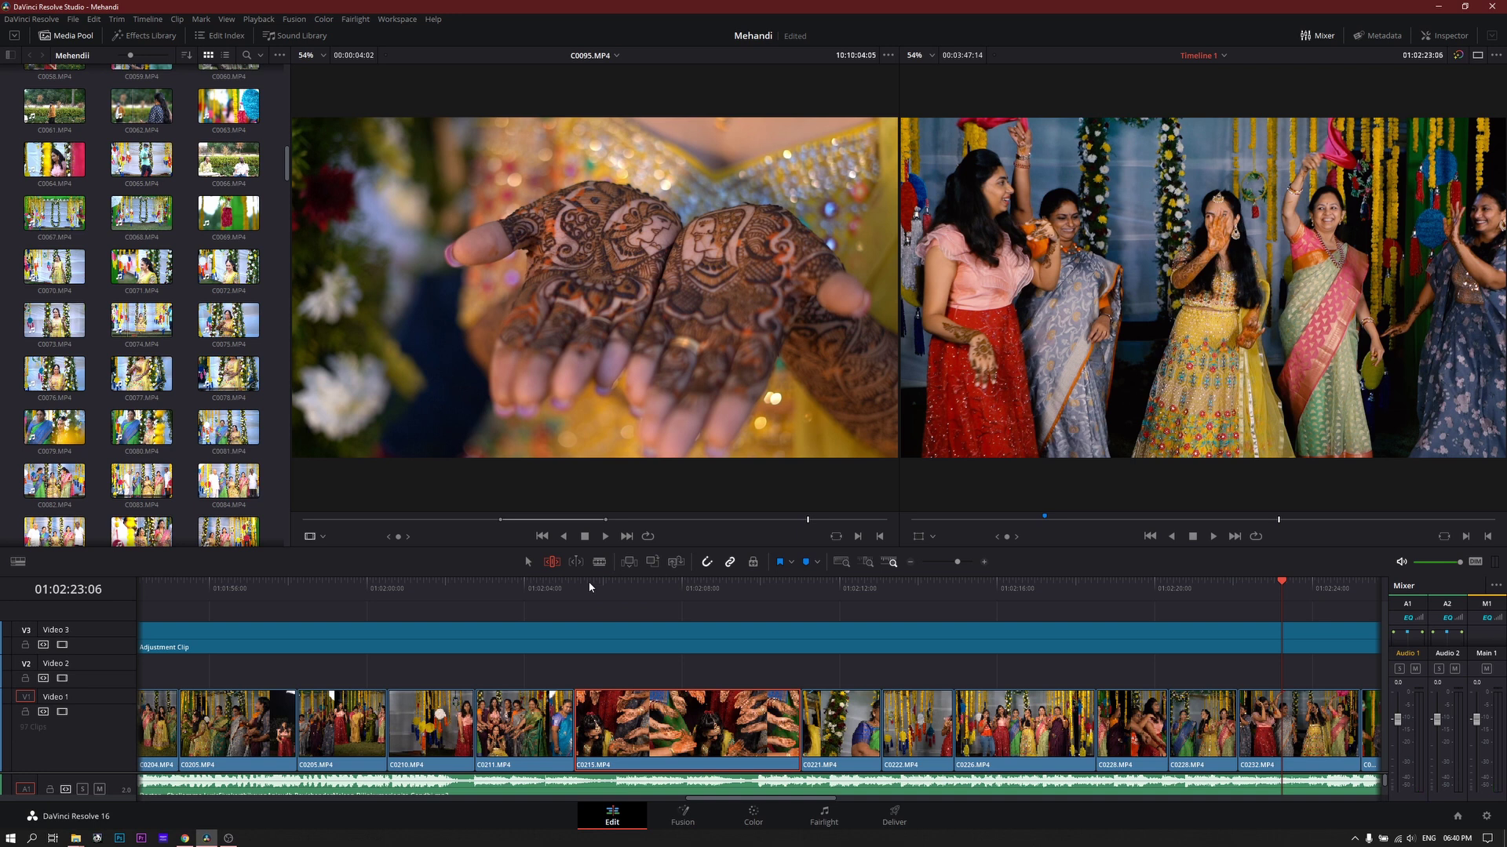
{"action": "left_click", "coordinate": [611, 587]}
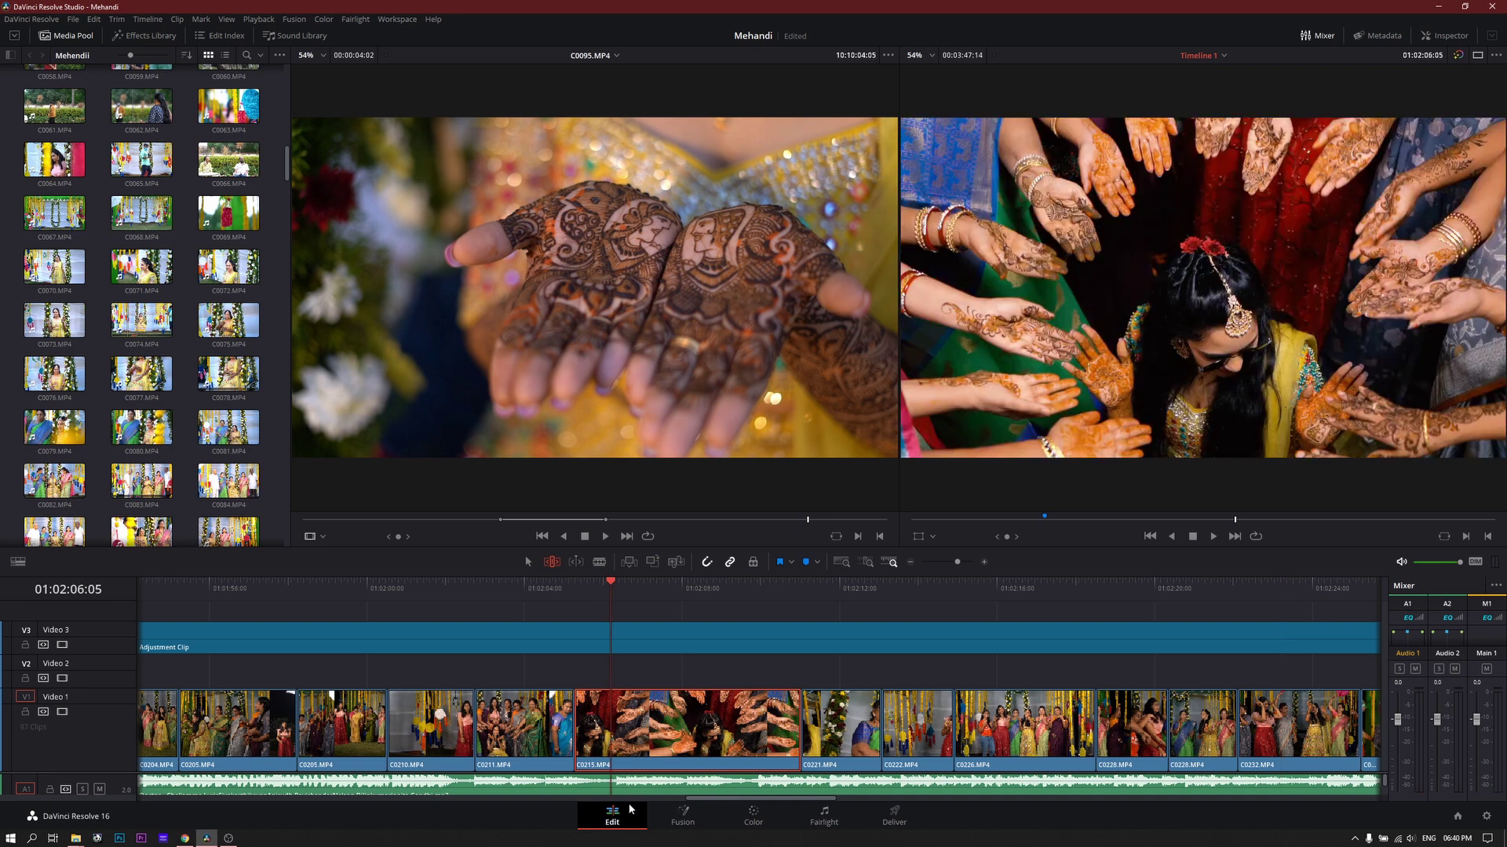
{"action": "left_click", "coordinate": [748, 599]}
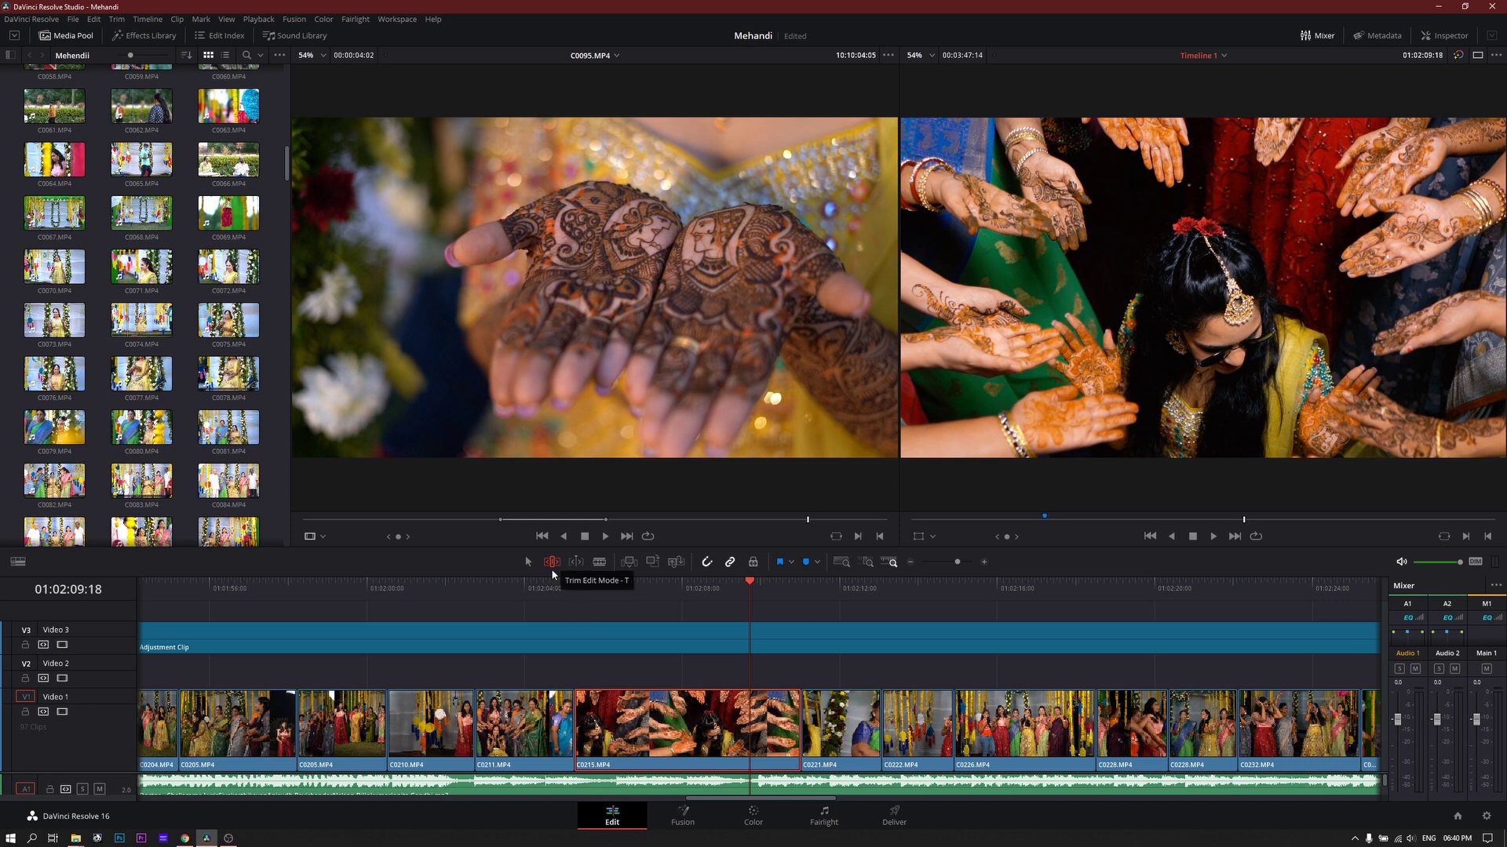
{"action": "left_click", "coordinate": [589, 593]}
{"action": "key", "text": "j"}
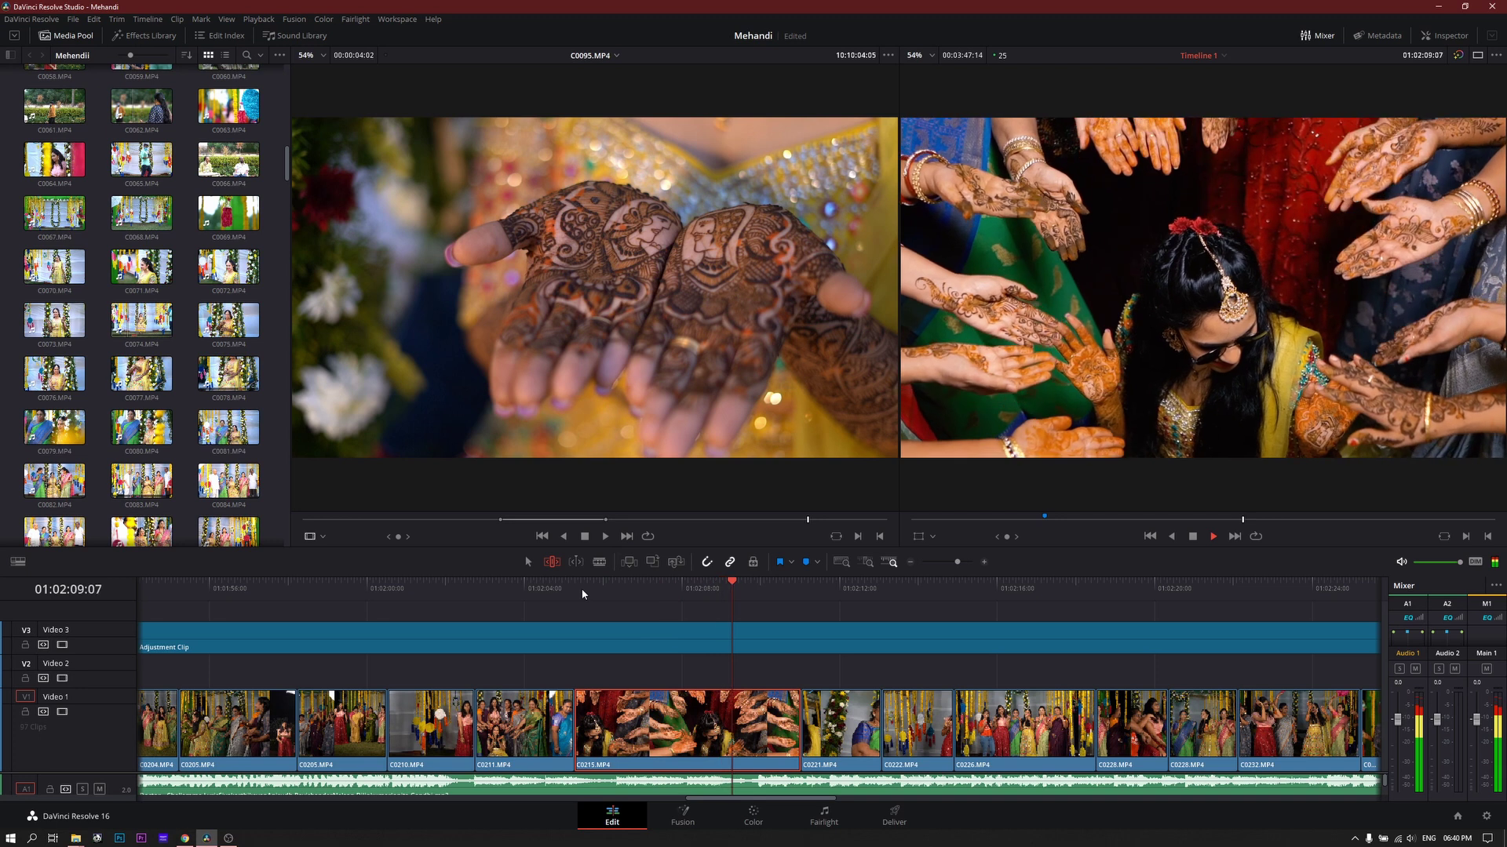
{"action": "key", "text": "space"}
{"action": "left_click_drag", "start_coordinate": [743, 587], "coordinate": [719, 592]}
{"action": "key", "text": "space"}
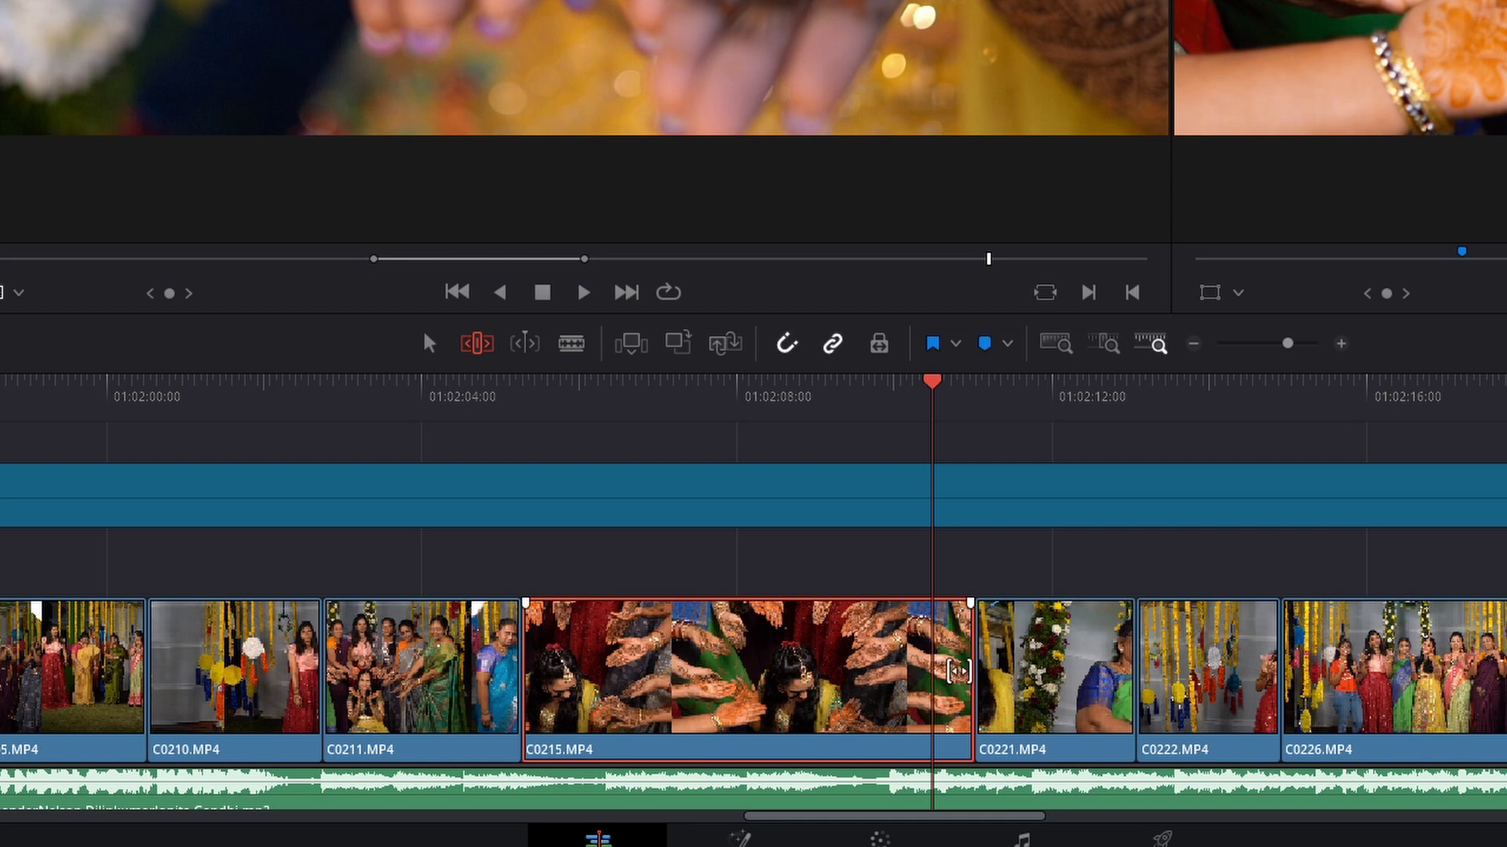
{"action": "key", "text": "shift+Left"}
{"action": "key", "text": "shift+Left"}
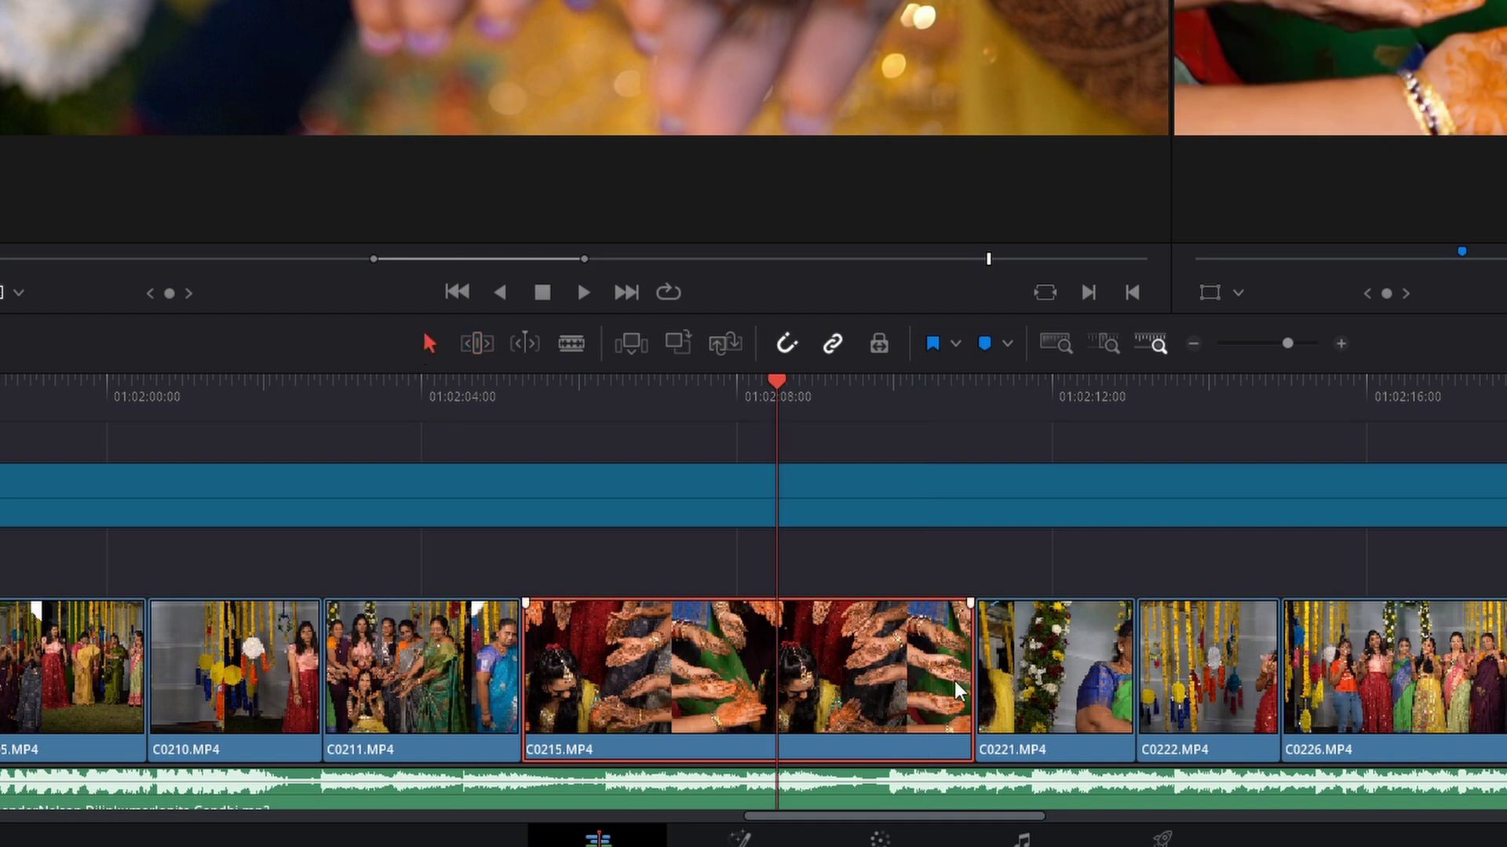
Shorten C0215's end and delete the resulting gap, then undo both changes.
{"action": "mouse_move", "coordinate": [971, 681]}
{"action": "left_mouse_down"}
{"action": "mouse_move", "coordinate": [857, 687]}
{"action": "mouse_move", "coordinate": [879, 687]}
{"action": "left_mouse_up"}
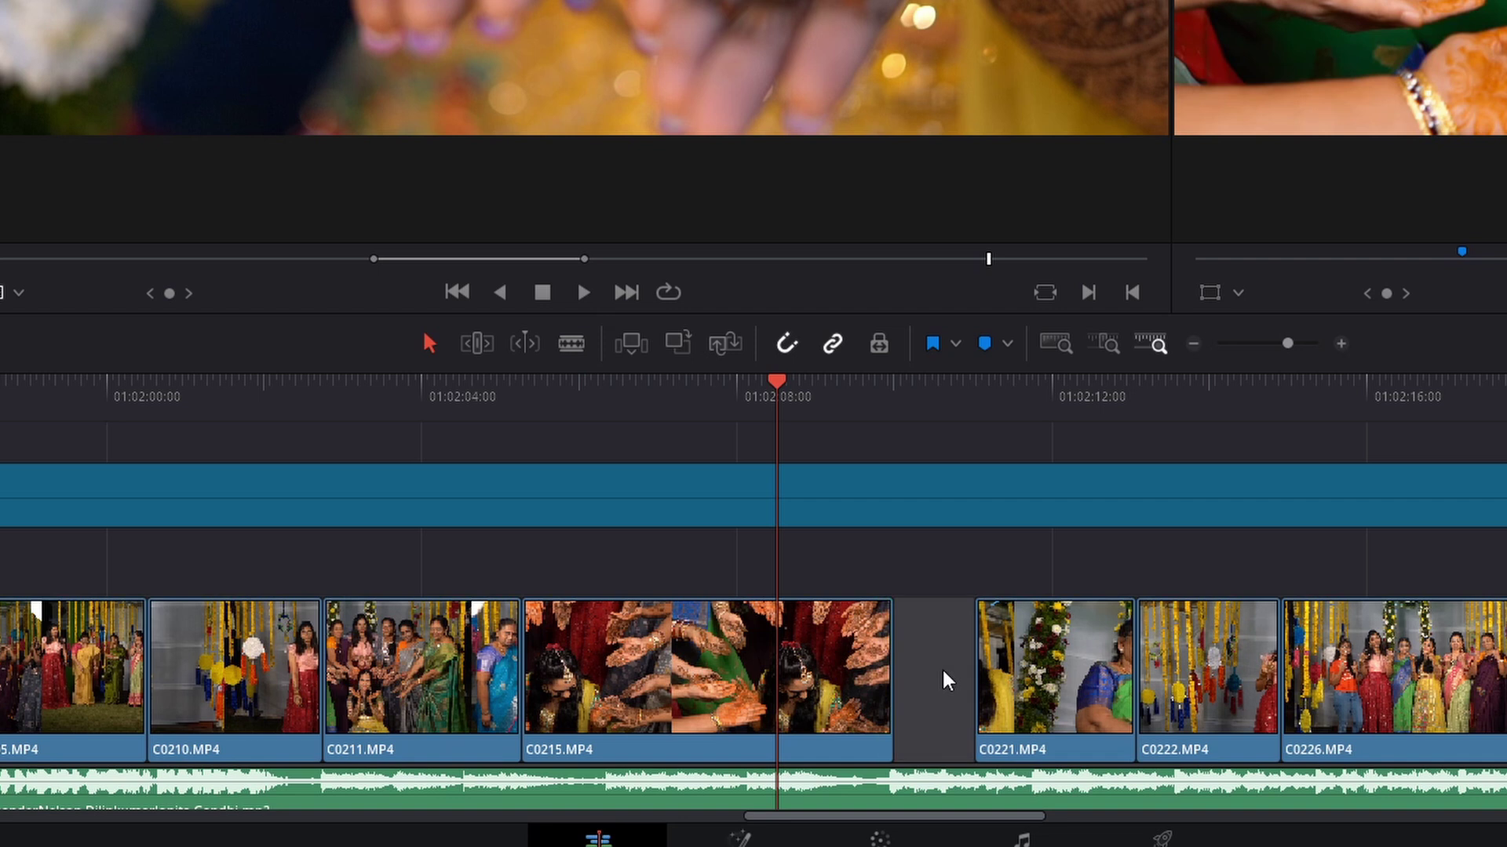
{"action": "key", "text": "Delete"}
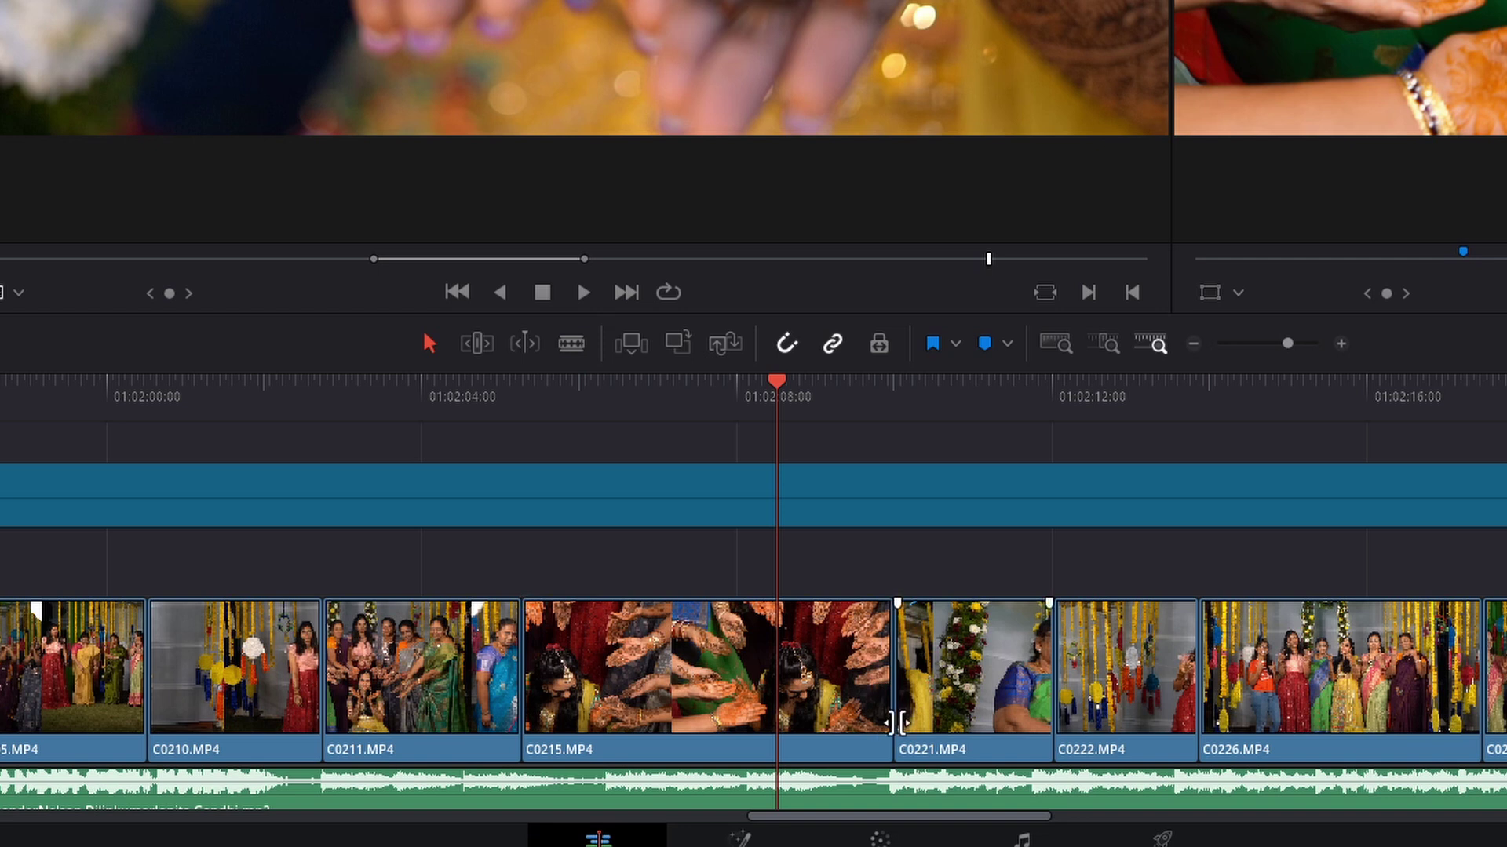
{"action": "key", "text": "ctrl+z"}
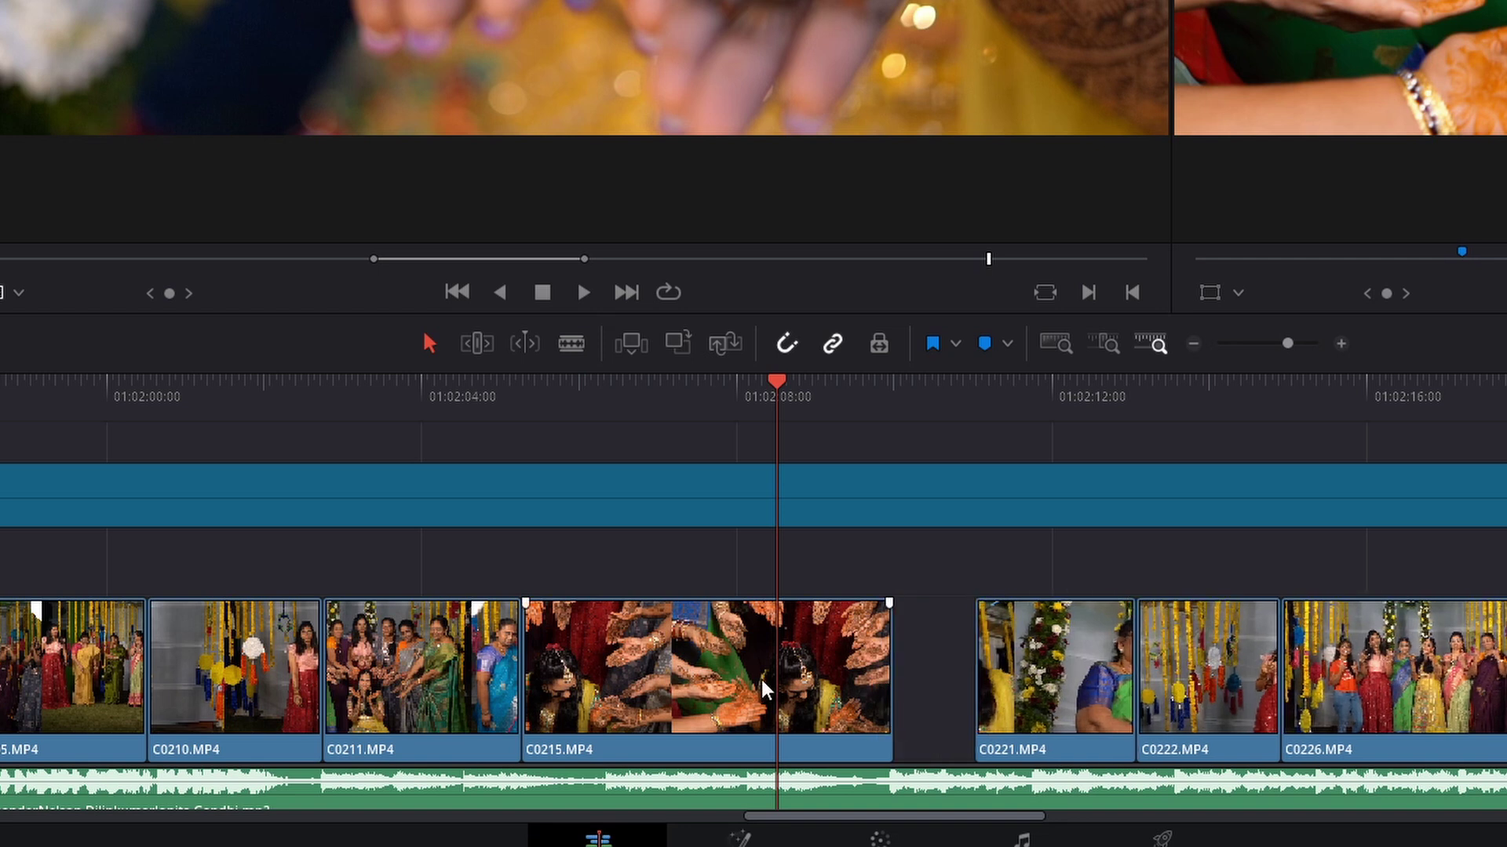
{"action": "key", "text": "ctrl+z"}
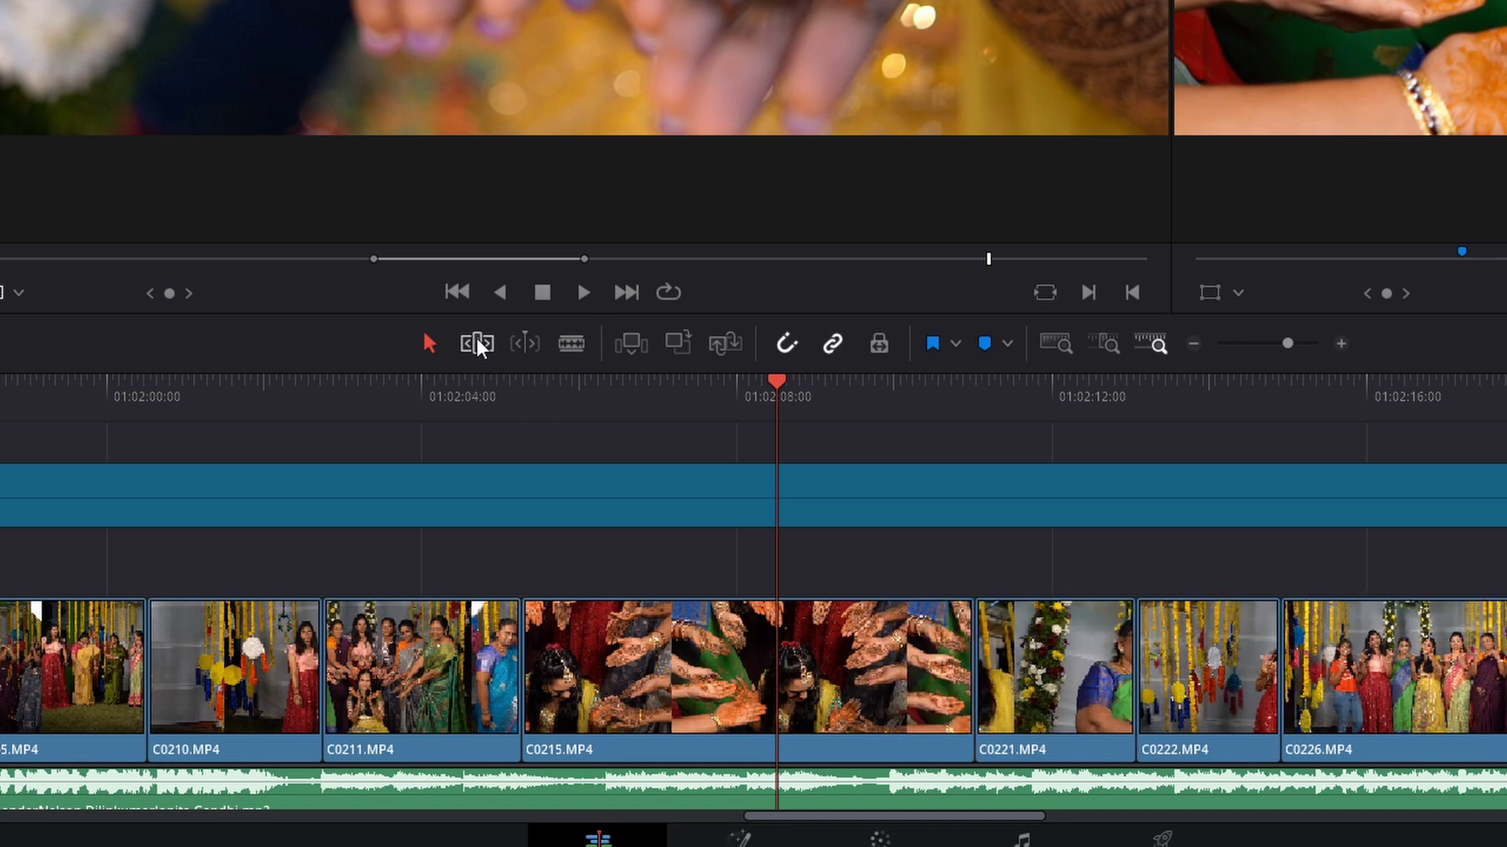
In Trim Edit mode, ripple-trim 22 frames off C0215's end, then undo it.
{"action": "left_click", "coordinate": [477, 343]}
{"action": "left_click_drag", "start_coordinate": [954, 675], "coordinate": [883, 688]}
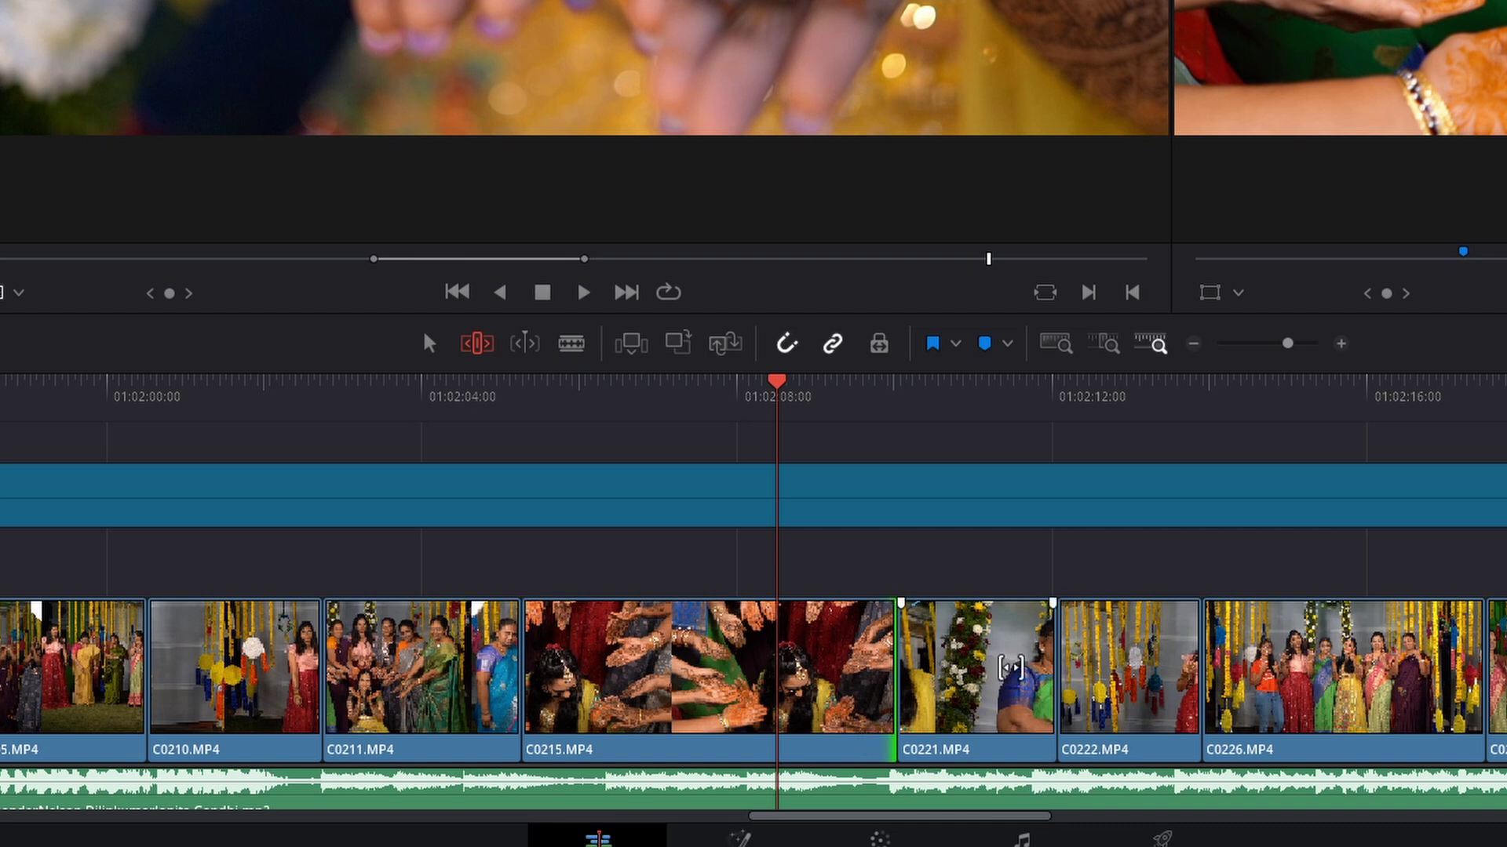
{"action": "key", "text": "ctrl+z"}
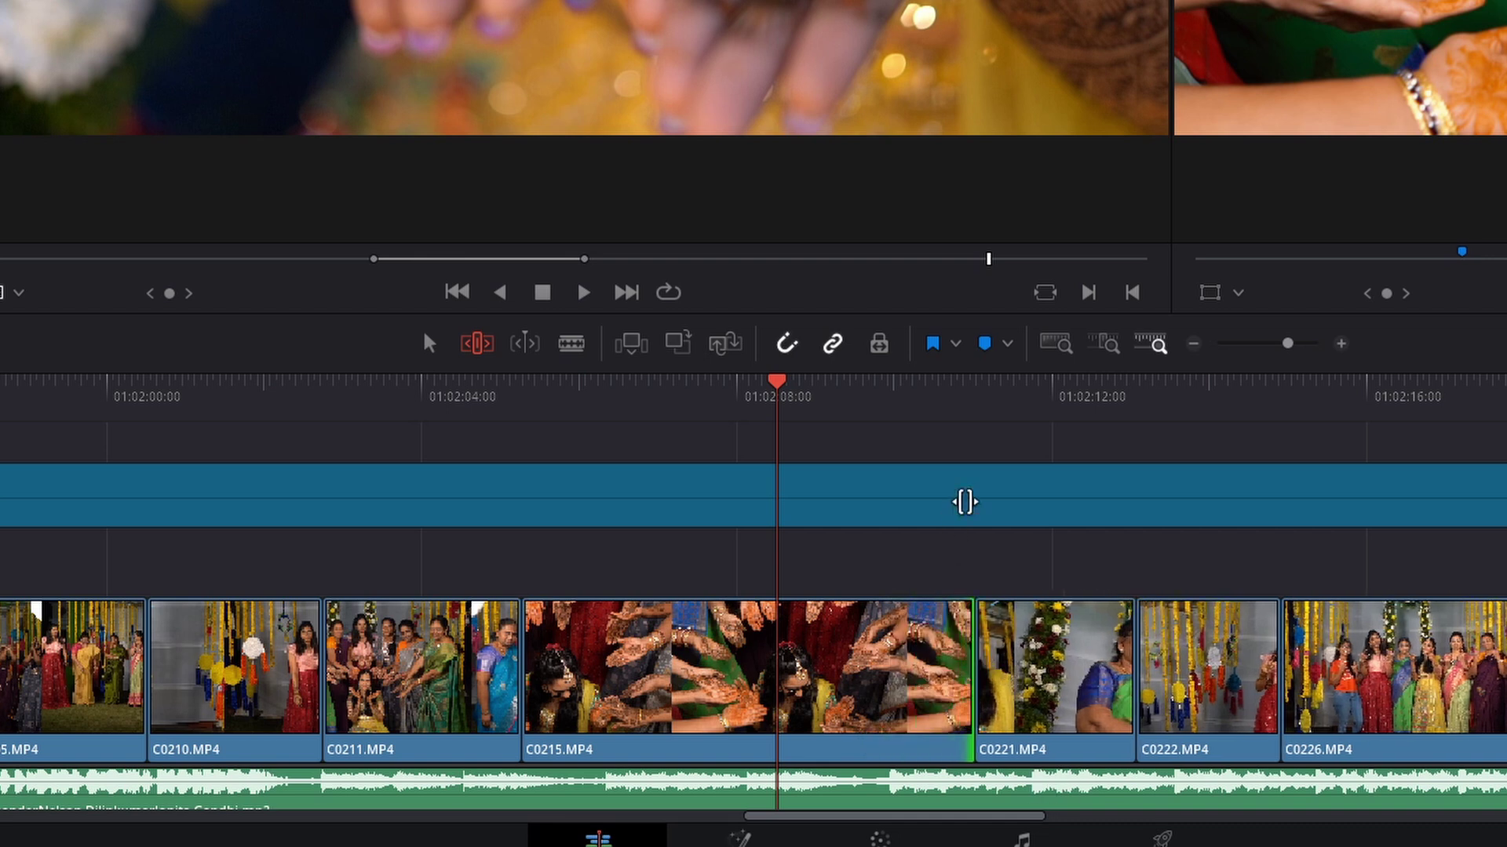
{"action": "scroll", "coordinate": [813, 476], "scroll_direction": "up", "scroll_amount": 3}
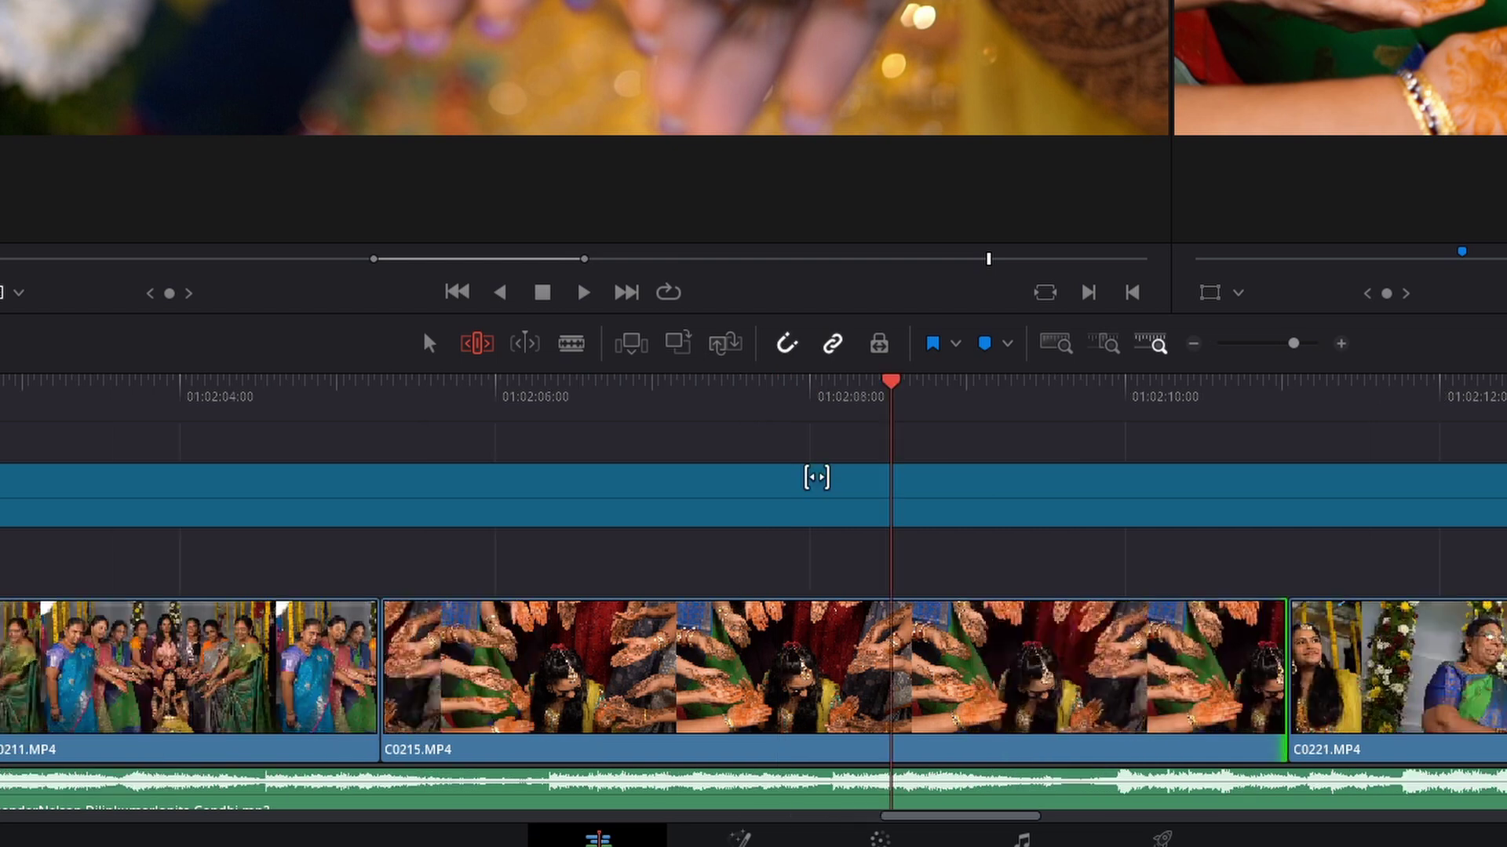
{"action": "scroll", "coordinate": [840, 487], "scroll_direction": "down", "scroll_amount": 2}
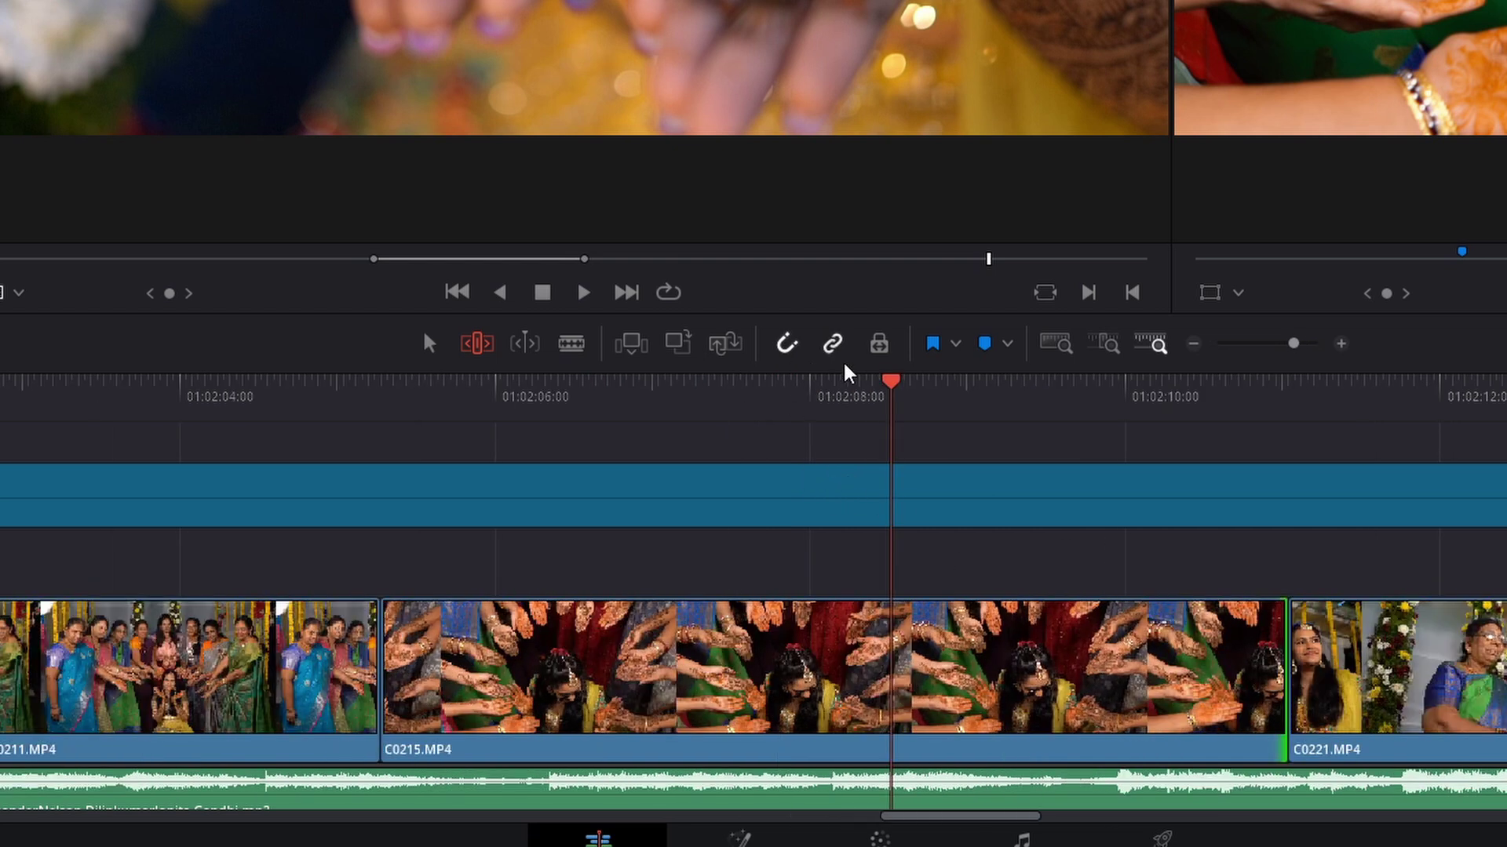
With snapping on, park the playhead at the new out point and ripple-trim C0215 to it.
{"action": "left_click_drag", "start_coordinate": [891, 388], "coordinate": [1128, 414]}
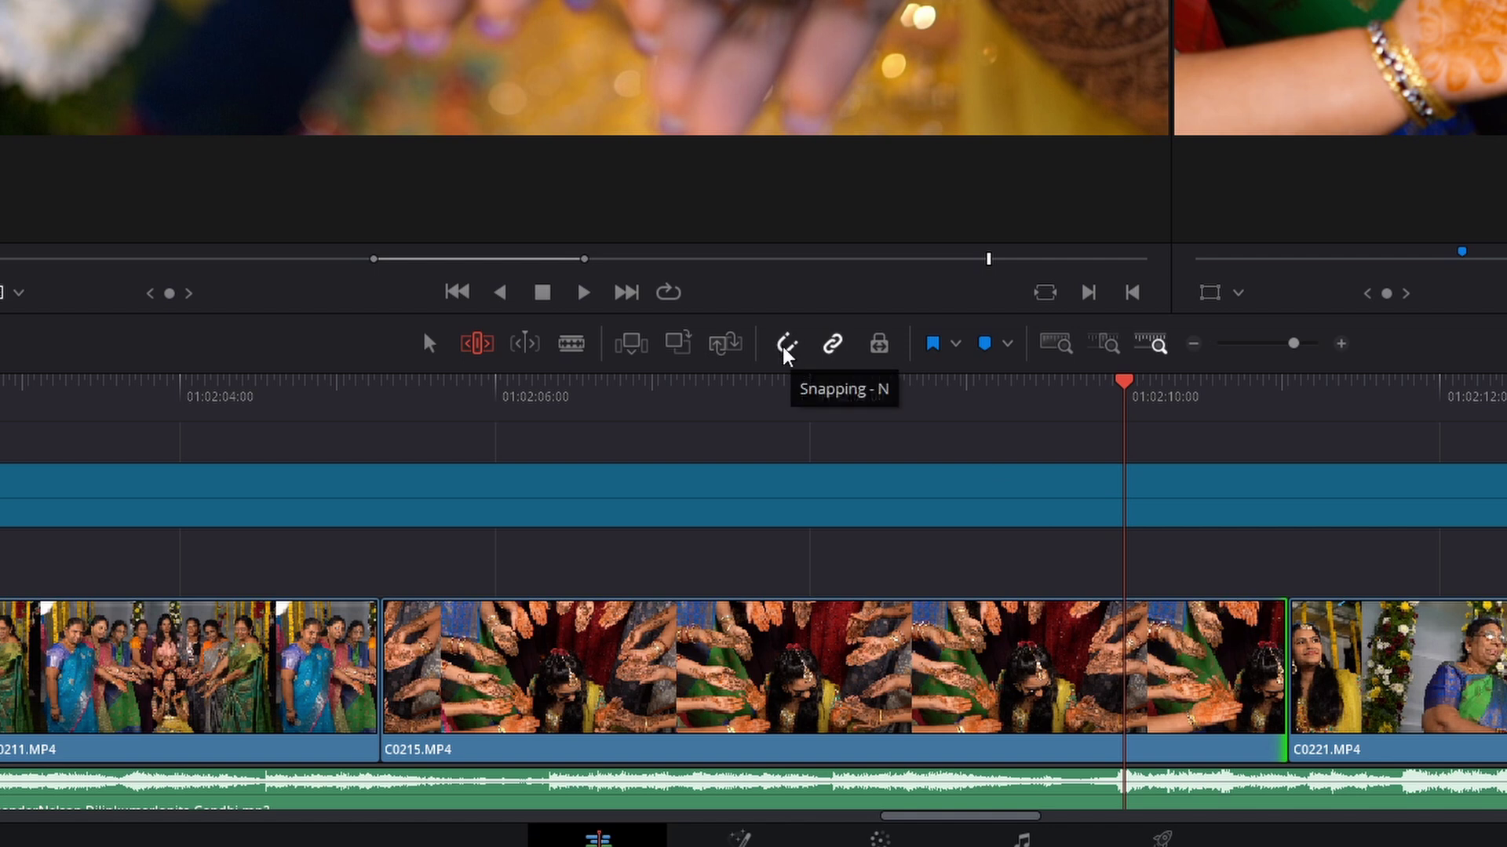
{"action": "left_click", "coordinate": [784, 339]}
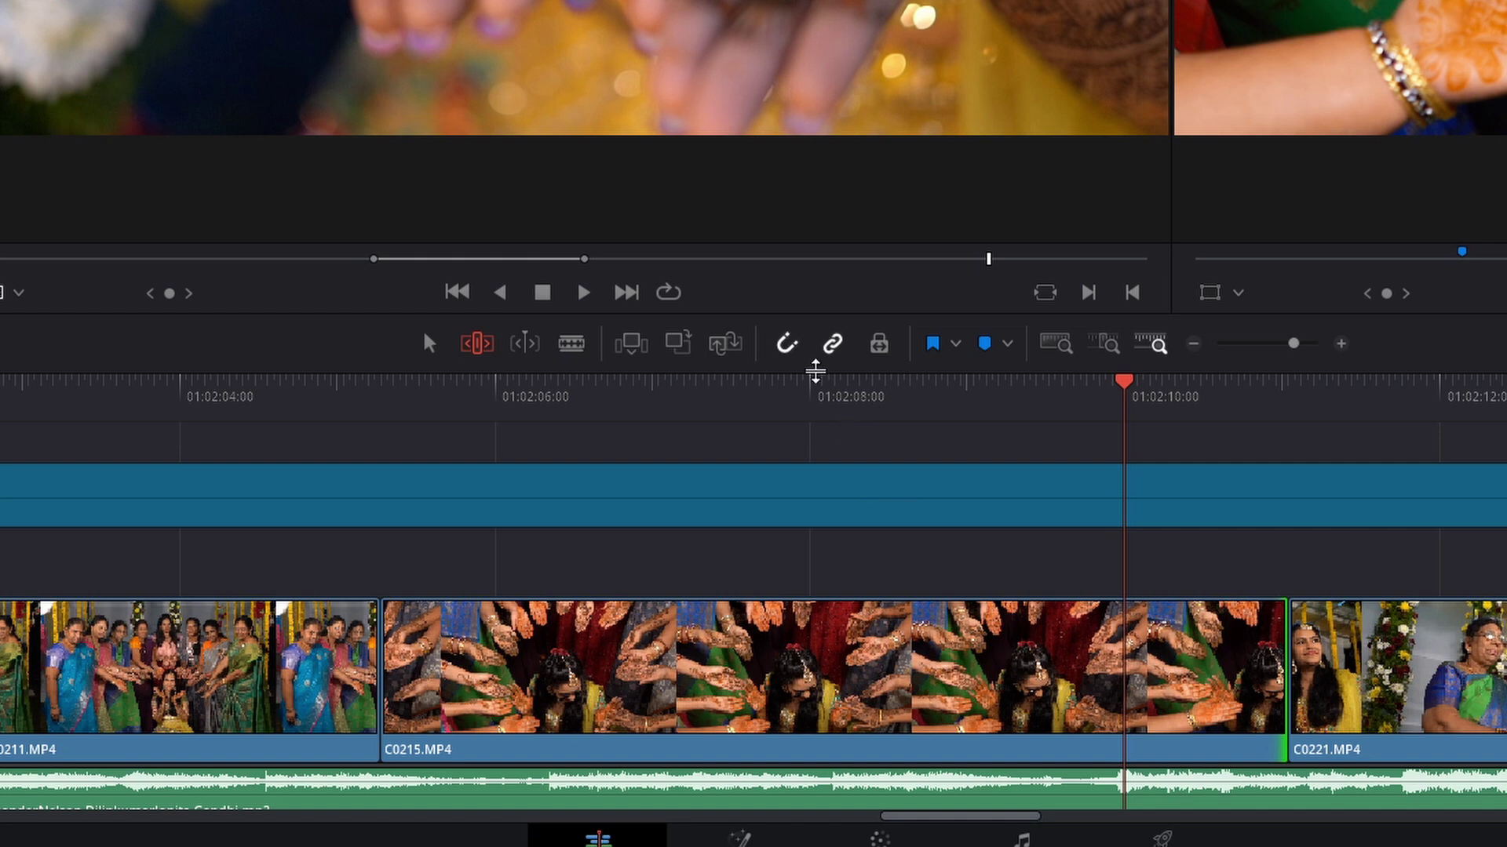
{"action": "left_click", "coordinate": [1119, 389]}
{"action": "key", "text": "Left"}
{"action": "key", "text": "Left"}
{"action": "key", "text": "Left"}
{"action": "key", "text": "Left"}
{"action": "key", "text": "Right"}
{"action": "key", "text": "Right"}
{"action": "key", "text": "Right"}
{"action": "key", "text": "Left"}
{"action": "key", "text": "Right"}
{"action": "left_click_drag", "start_coordinate": [1271, 686], "coordinate": [1121, 689]}
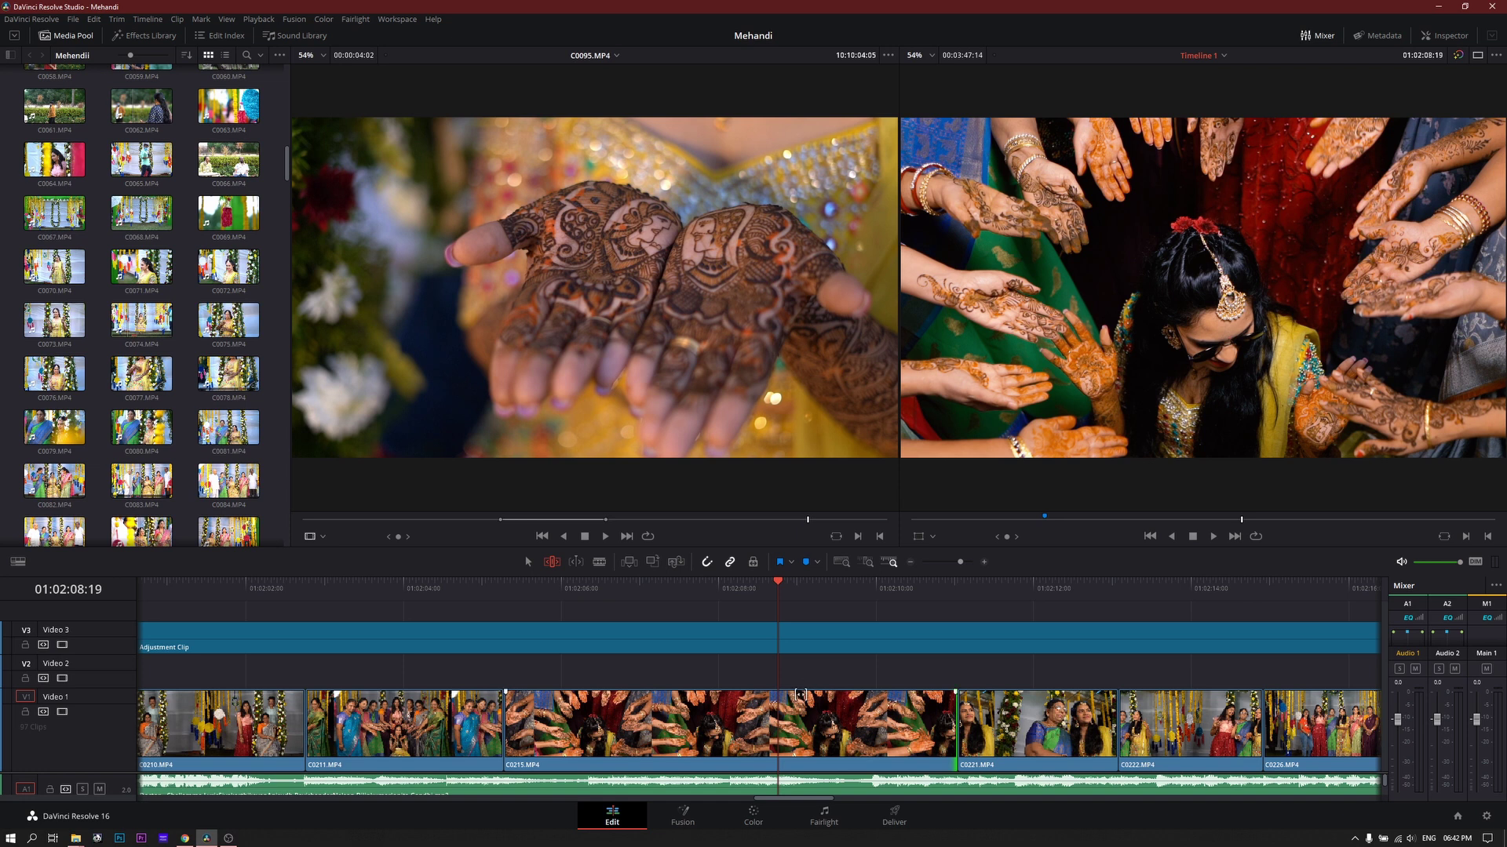
Raise the Video Track Height slider in Timeline View Options to maximum for taller Video 1 clips.
{"action": "mouse_move", "coordinate": [116, 690]}
{"action": "left_mouse_down"}
{"action": "mouse_move", "coordinate": [117, 717]}
{"action": "mouse_move", "coordinate": [120, 656]}
{"action": "left_mouse_up"}
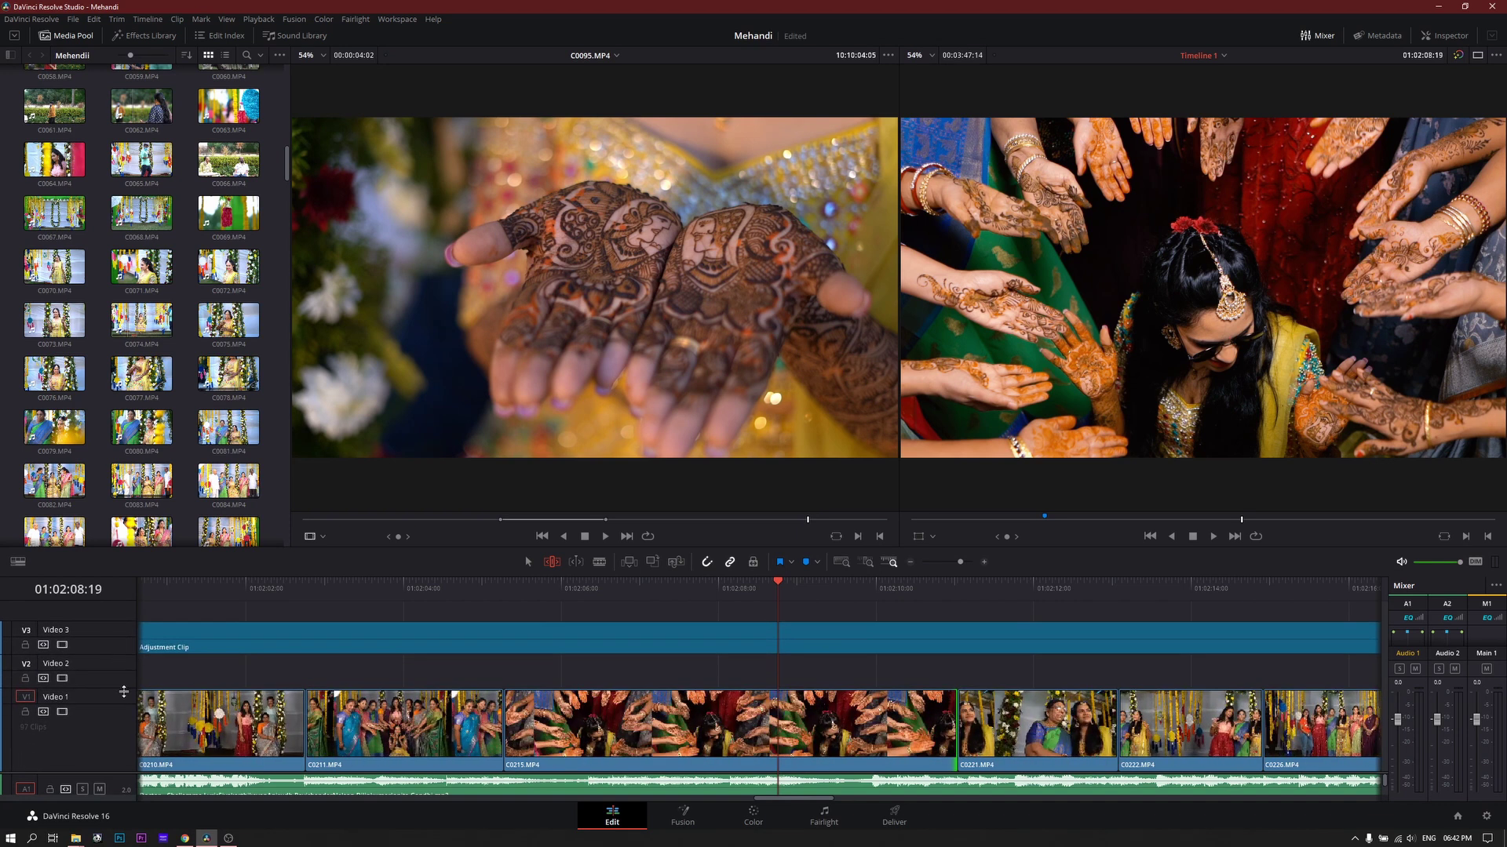
{"action": "left_click_drag", "start_coordinate": [112, 689], "coordinate": [107, 744]}
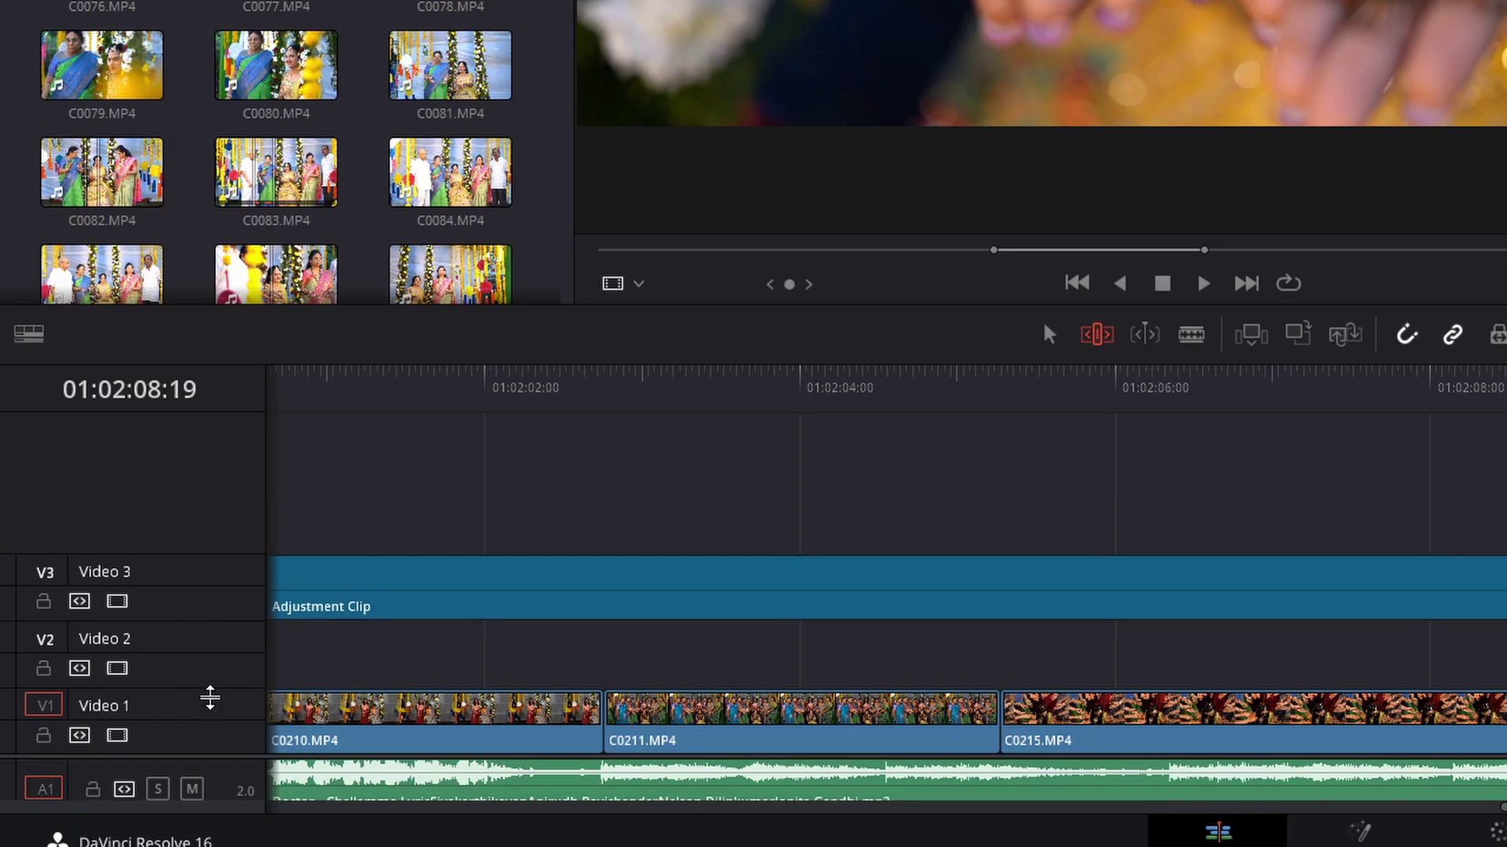
{"action": "left_click_drag", "start_coordinate": [209, 697], "coordinate": [201, 587]}
{"action": "left_click", "coordinate": [28, 332]}
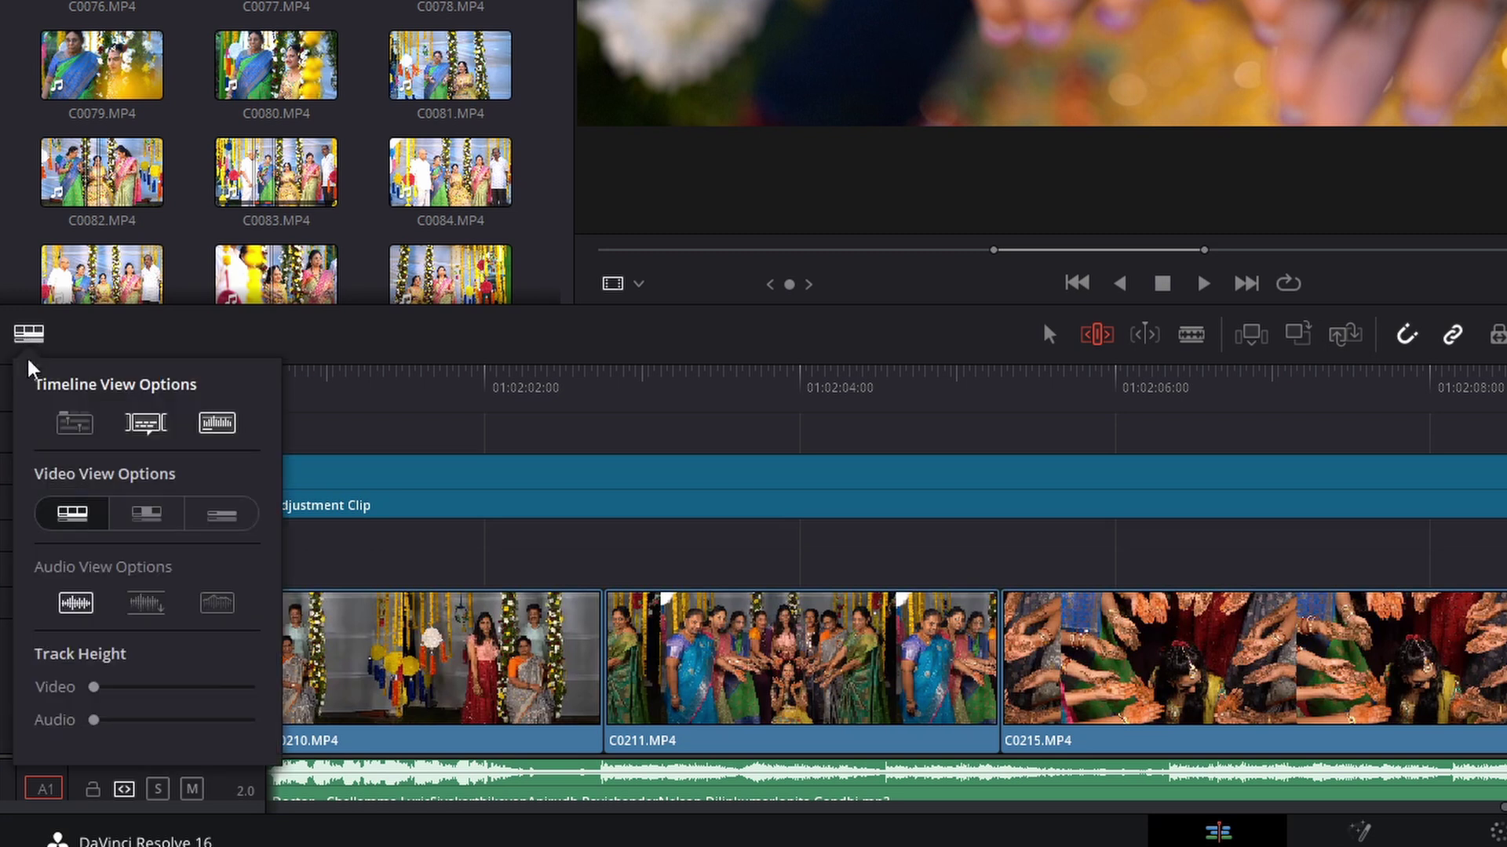
{"action": "left_click_drag", "start_coordinate": [94, 697], "coordinate": [253, 687]}
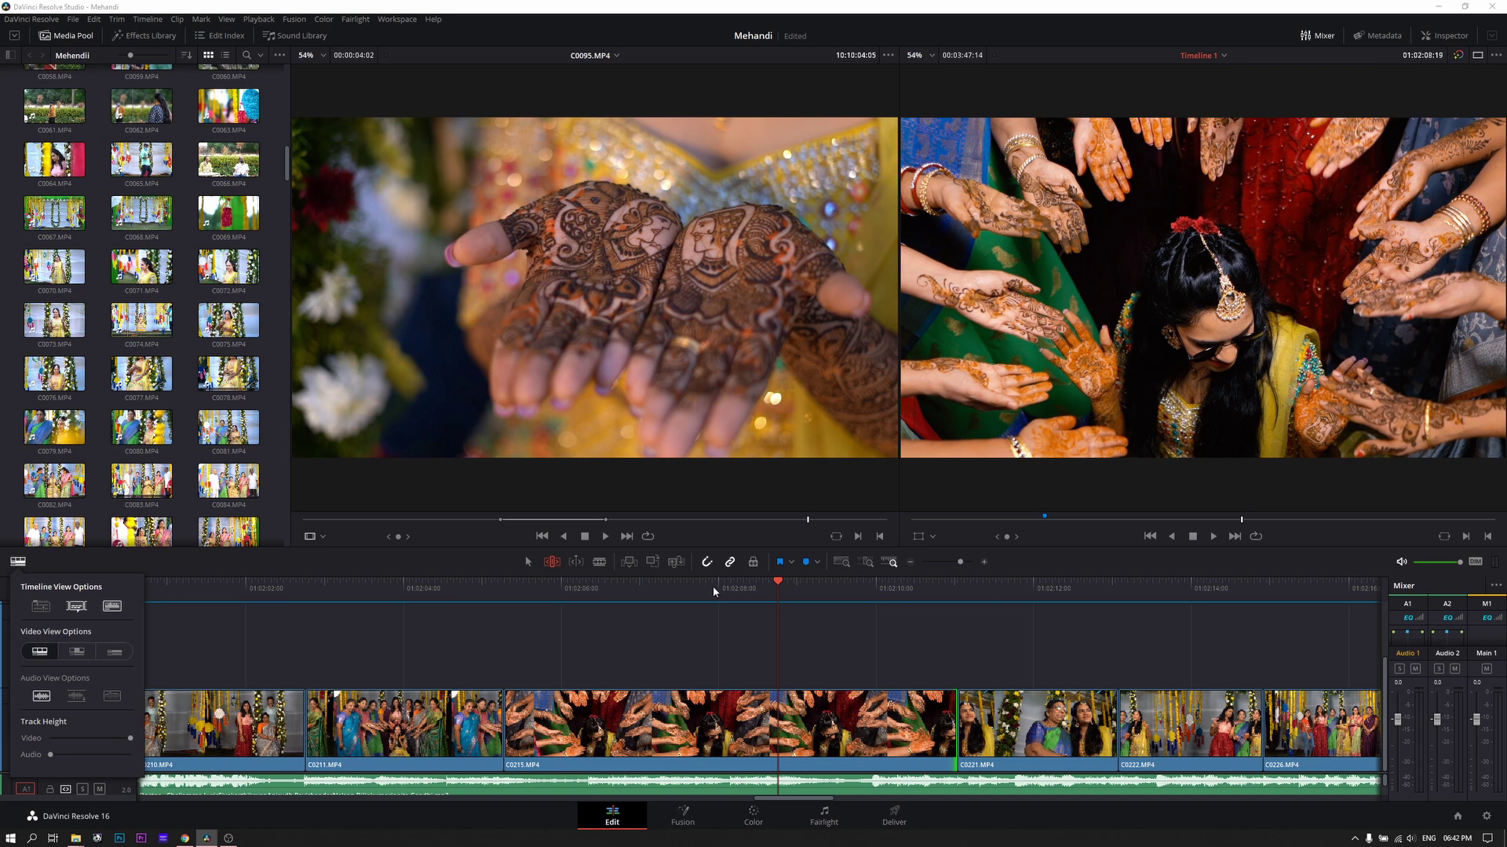
{"action": "left_click", "coordinate": [713, 586]}
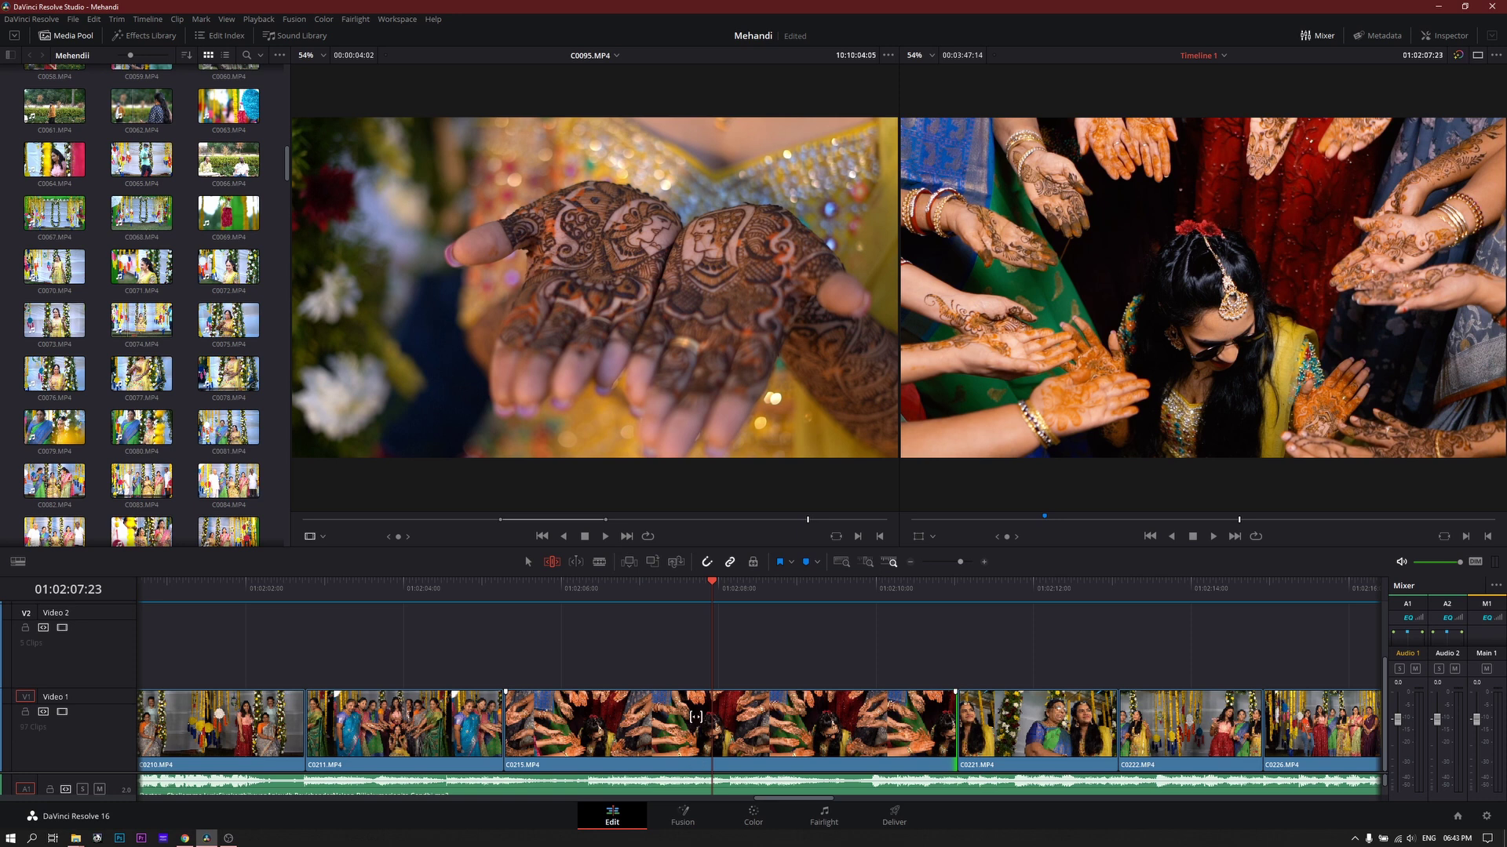
Slip C0215, trim its end back one second, and replay the C0215/C0221 cut.
{"action": "mouse_move", "coordinate": [696, 717]}
{"action": "left_mouse_down"}
{"action": "mouse_move", "coordinate": [589, 717]}
{"action": "mouse_move", "coordinate": [857, 721]}
{"action": "mouse_move", "coordinate": [561, 719]}
{"action": "mouse_move", "coordinate": [692, 729]}
{"action": "mouse_move", "coordinate": [886, 791]}
{"action": "left_mouse_up"}
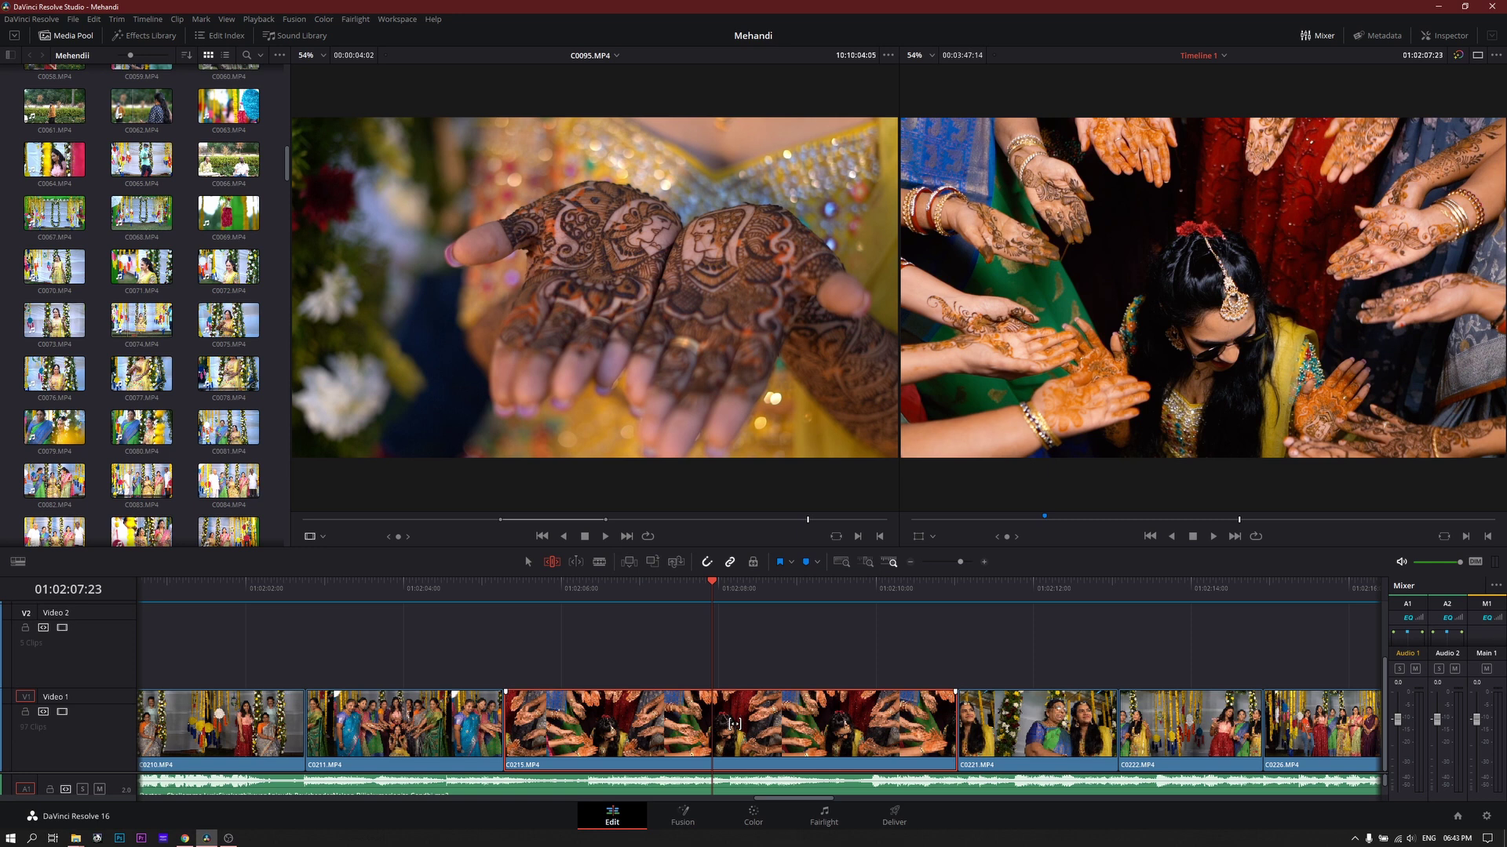
{"action": "left_click", "coordinate": [949, 735]}
{"action": "left_click_drag", "start_coordinate": [949, 734], "coordinate": [866, 758]}
{"action": "key", "text": "space"}
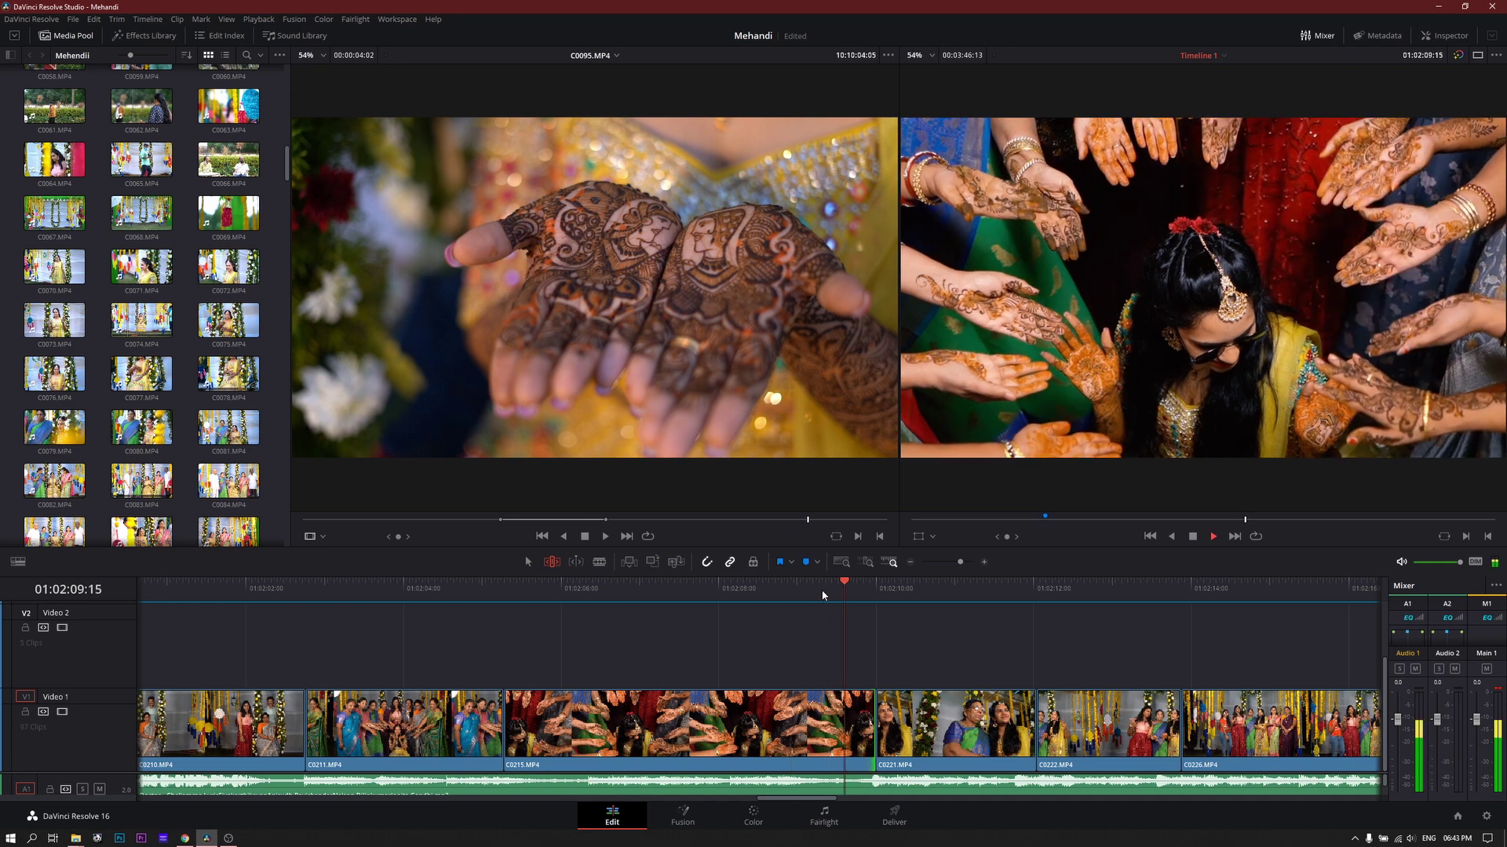
{"action": "key", "text": "slash"}
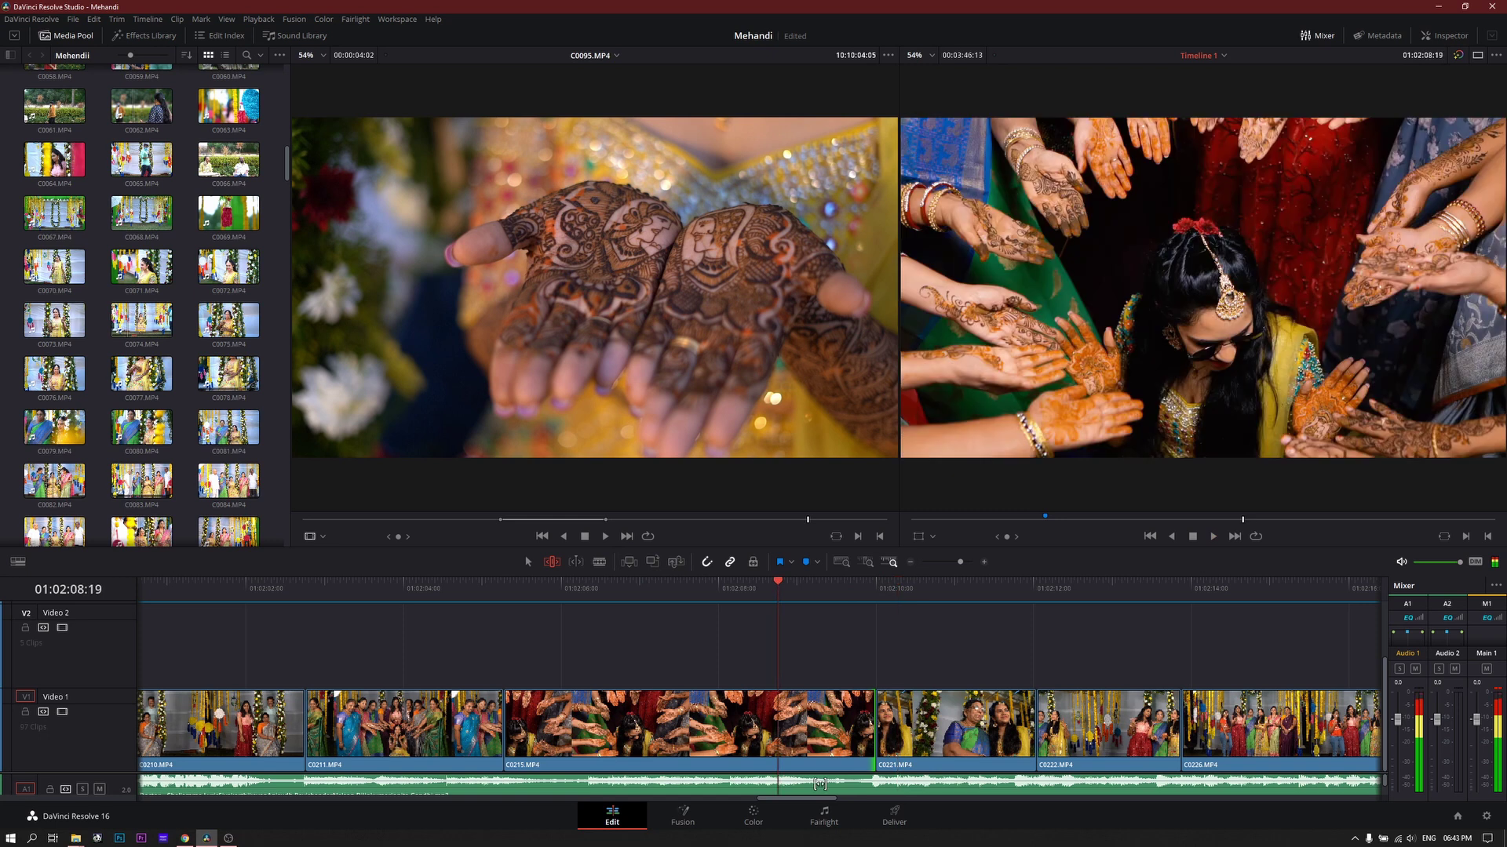
Slip C0215 again, play it back to review, and match-frame it with F.
{"action": "mouse_move", "coordinate": [736, 714]}
{"action": "left_mouse_down"}
{"action": "mouse_move", "coordinate": [594, 739]}
{"action": "mouse_move", "coordinate": [931, 736]}
{"action": "left_mouse_up"}
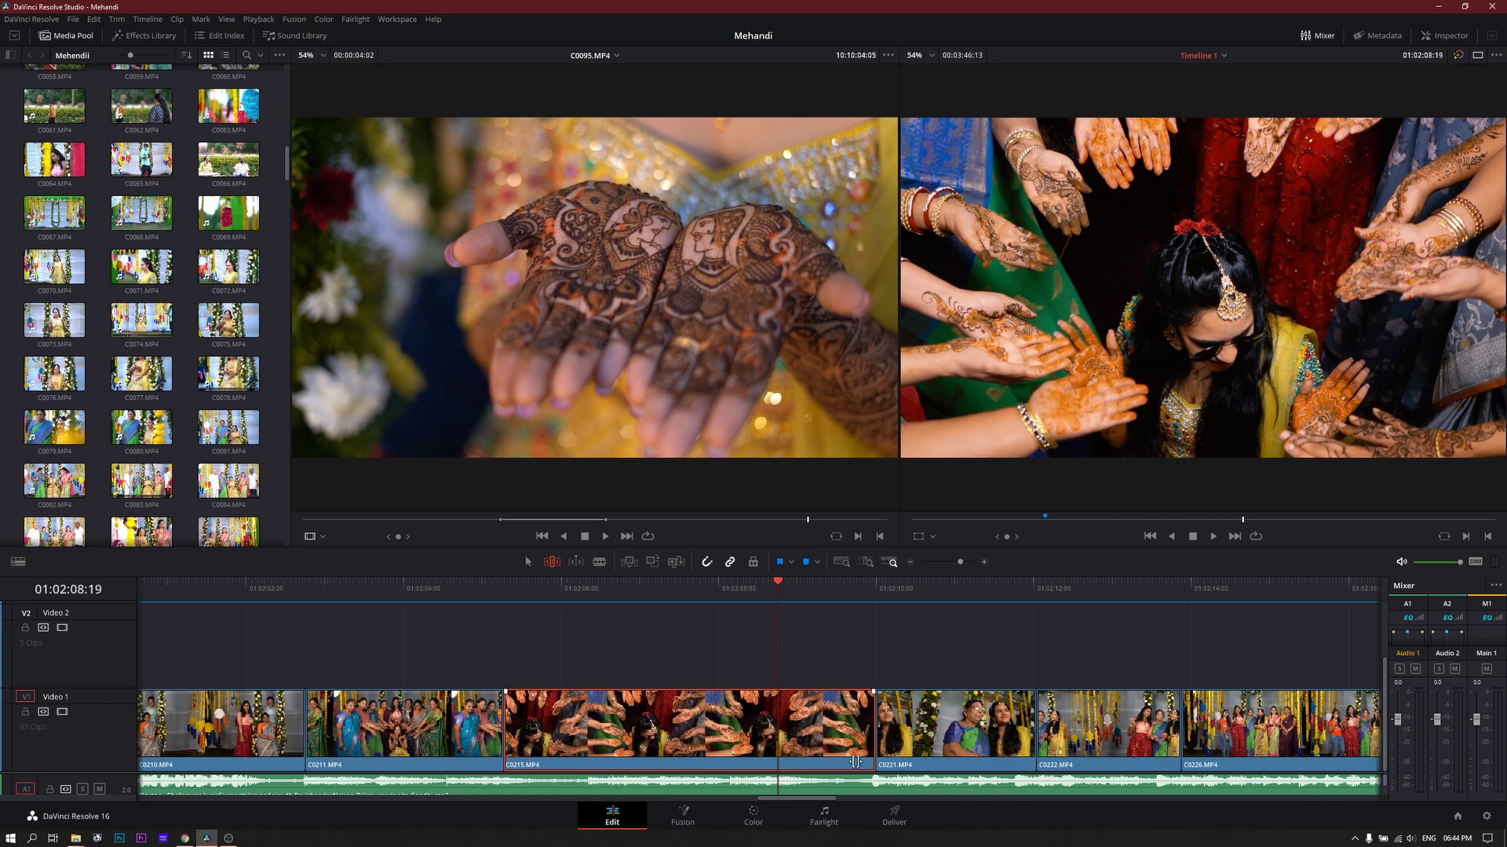
{"action": "left_click_drag", "start_coordinate": [671, 749], "coordinate": [678, 785]}
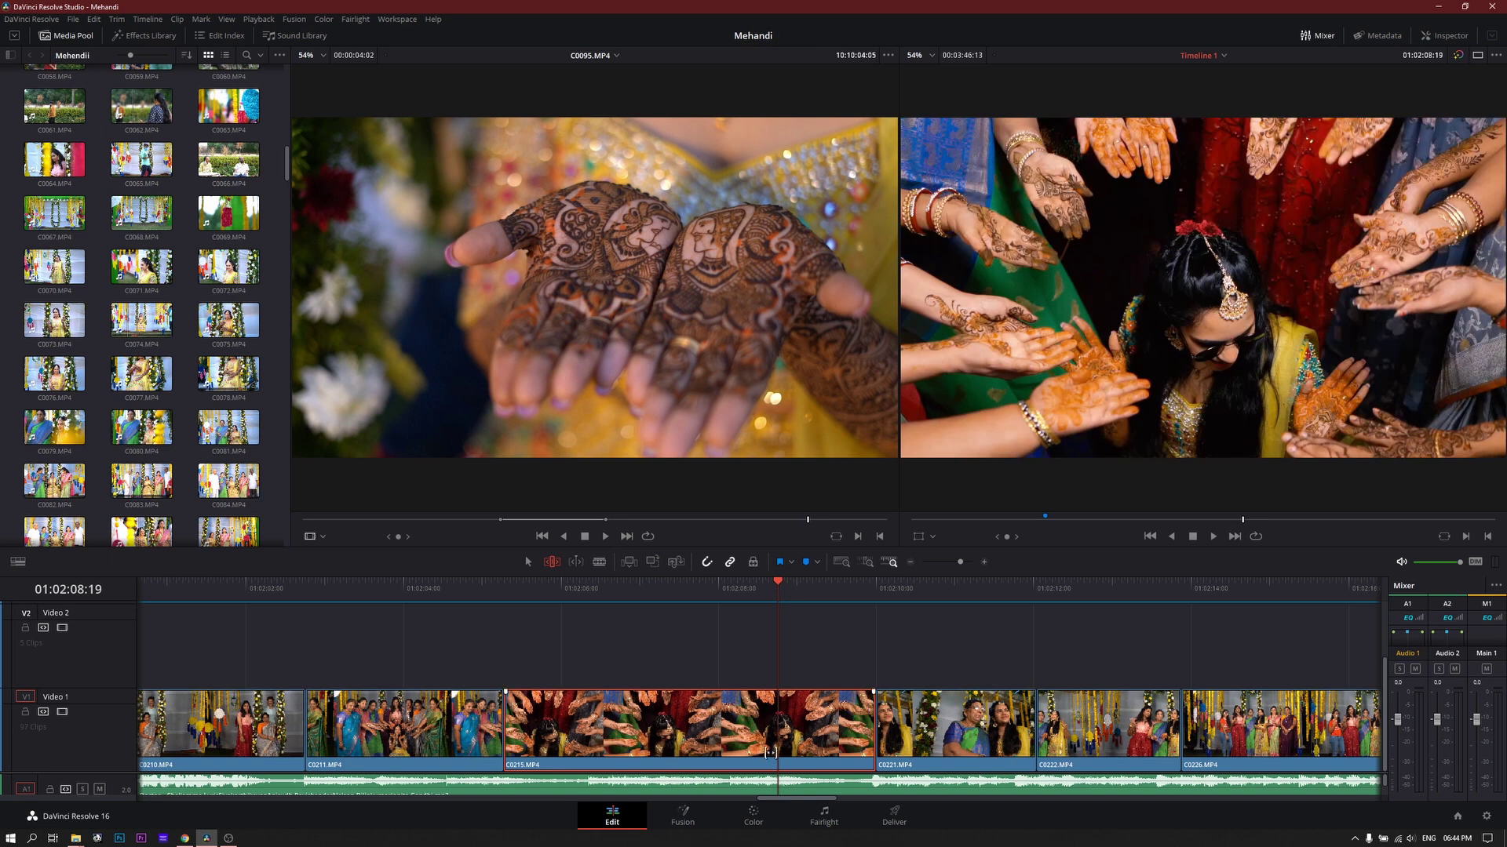
{"action": "left_click_drag", "start_coordinate": [511, 587], "coordinate": [552, 587]}
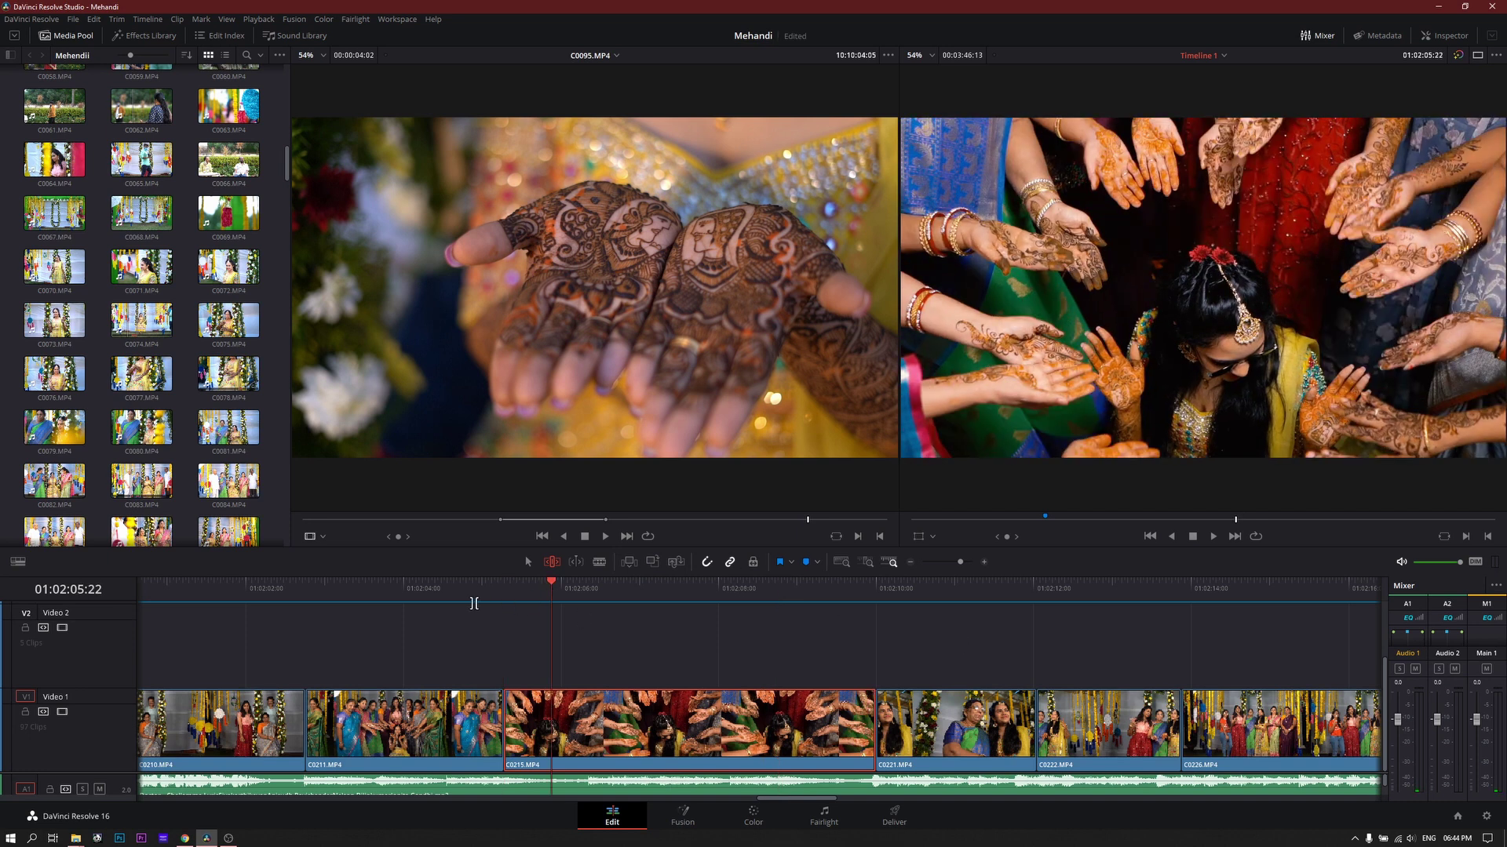
{"action": "key", "text": "space"}
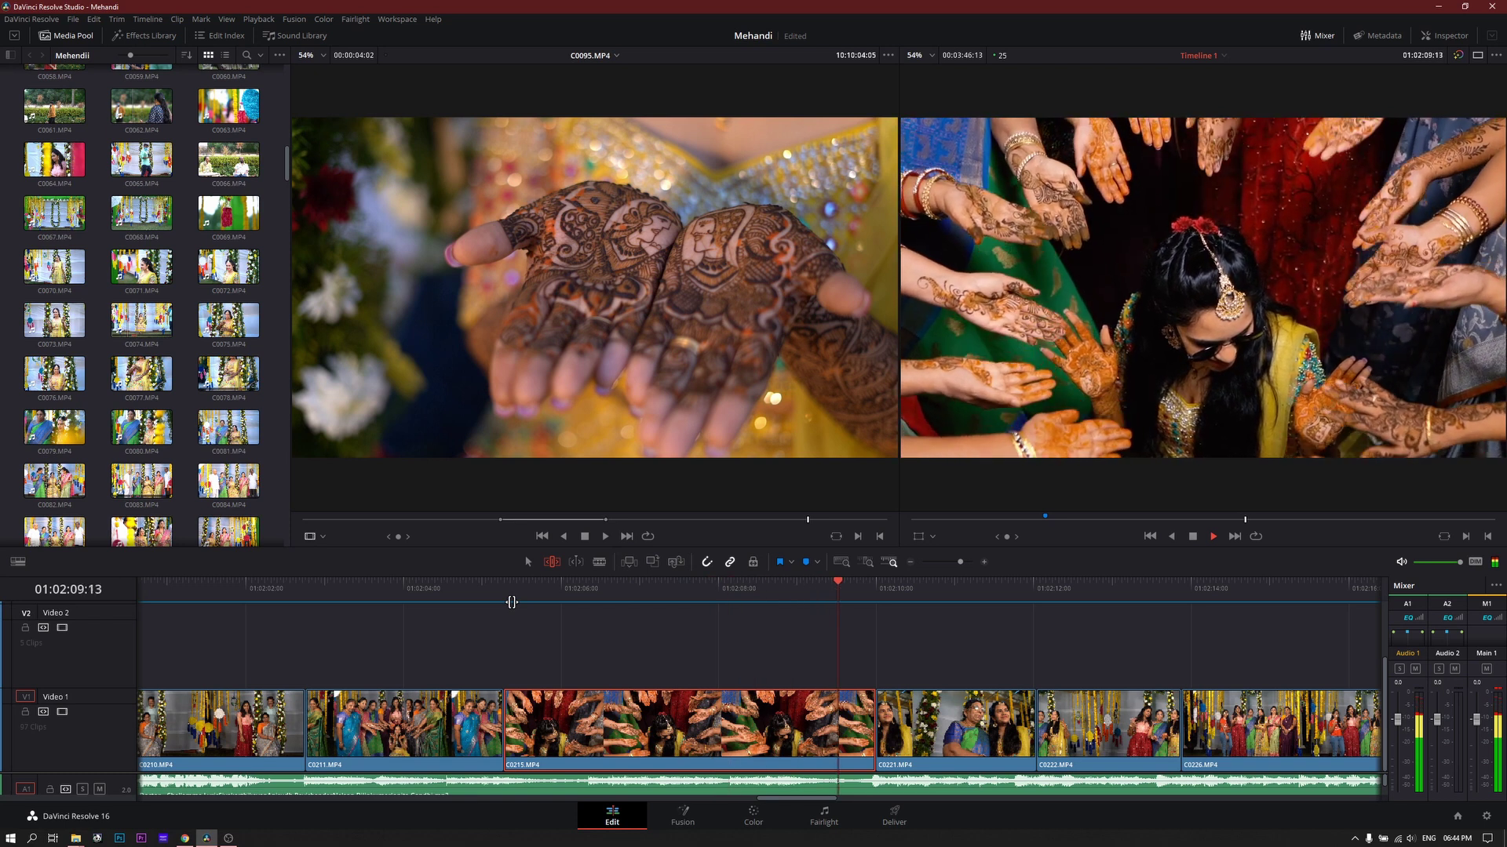
{"action": "left_click_drag", "start_coordinate": [835, 595], "coordinate": [745, 592]}
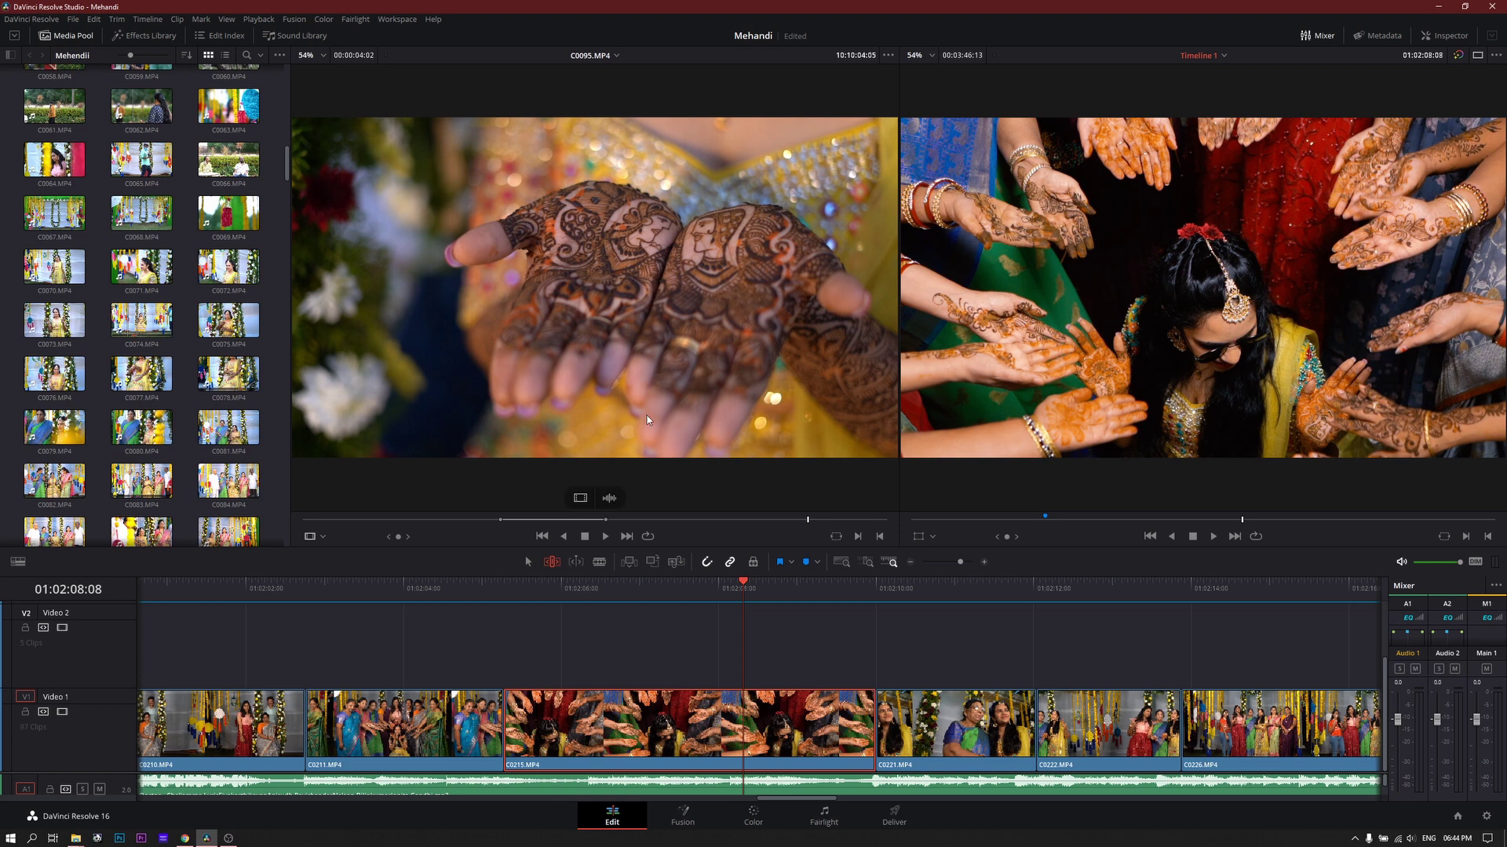
{"action": "key", "text": "f"}
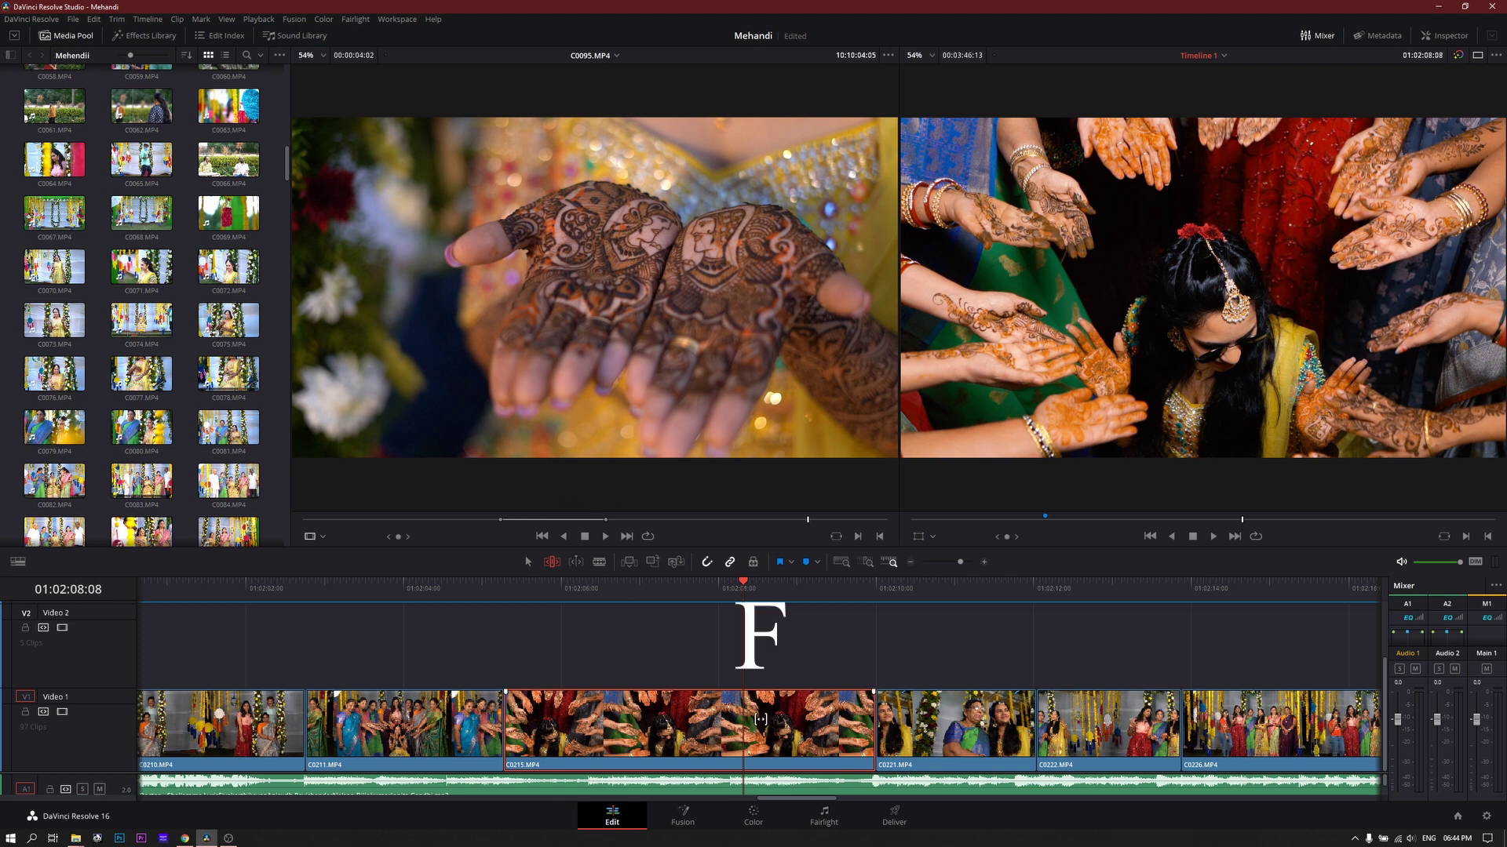
Load C0215 in the source viewer and scrub its source footage and the timeline around it.
{"action": "double_click", "coordinate": [697, 727]}
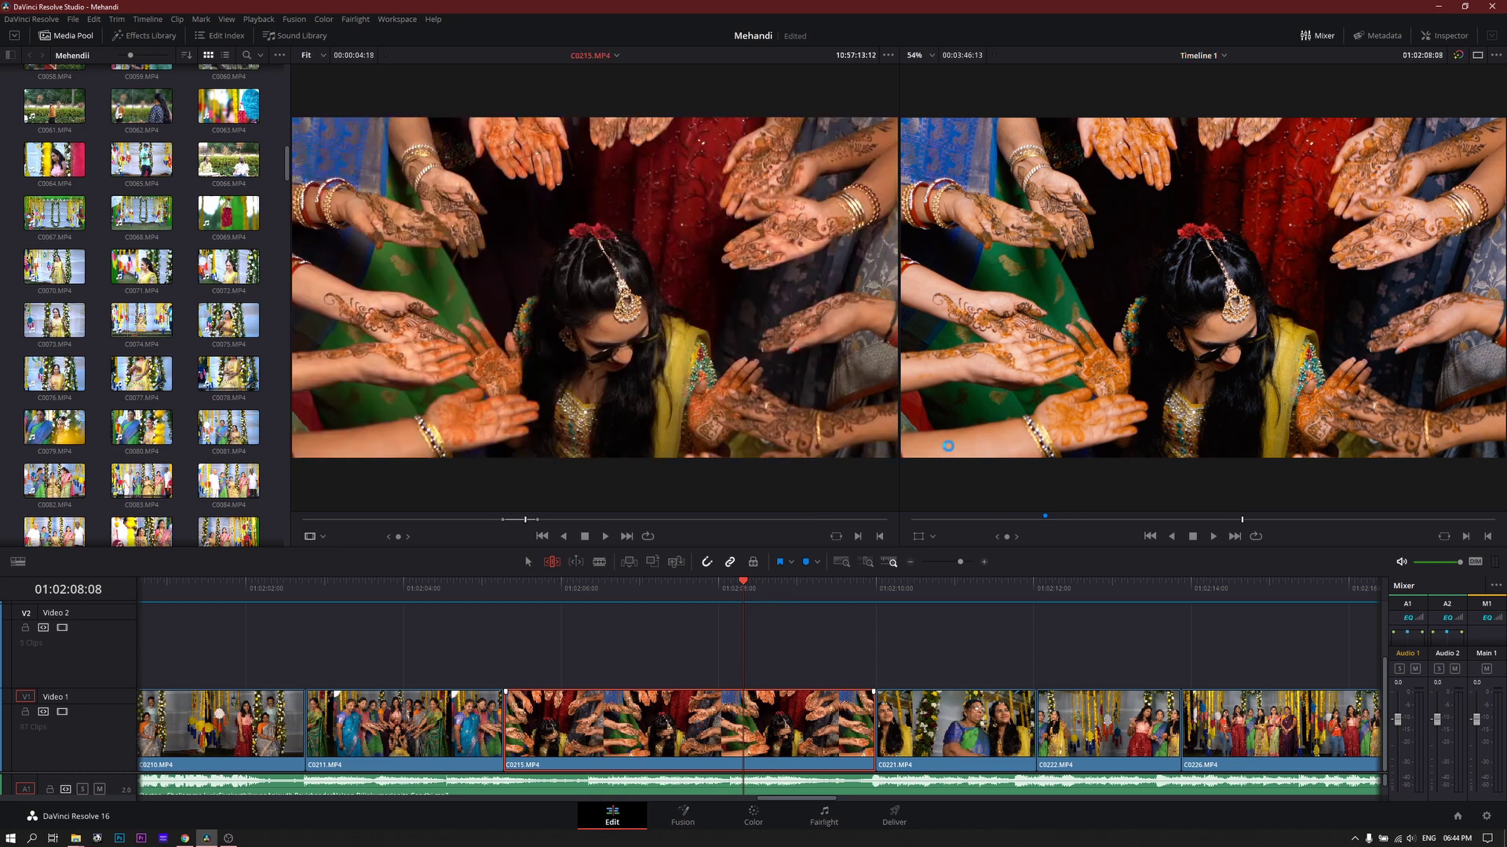
{"action": "mouse_move", "coordinate": [474, 521]}
{"action": "left_mouse_down"}
{"action": "mouse_move", "coordinate": [569, 528]}
{"action": "mouse_move", "coordinate": [547, 527]}
{"action": "left_mouse_up"}
{"action": "mouse_move", "coordinate": [503, 606]}
{"action": "left_mouse_down"}
{"action": "mouse_move", "coordinate": [871, 605]}
{"action": "mouse_move", "coordinate": [701, 616]}
{"action": "left_mouse_up"}
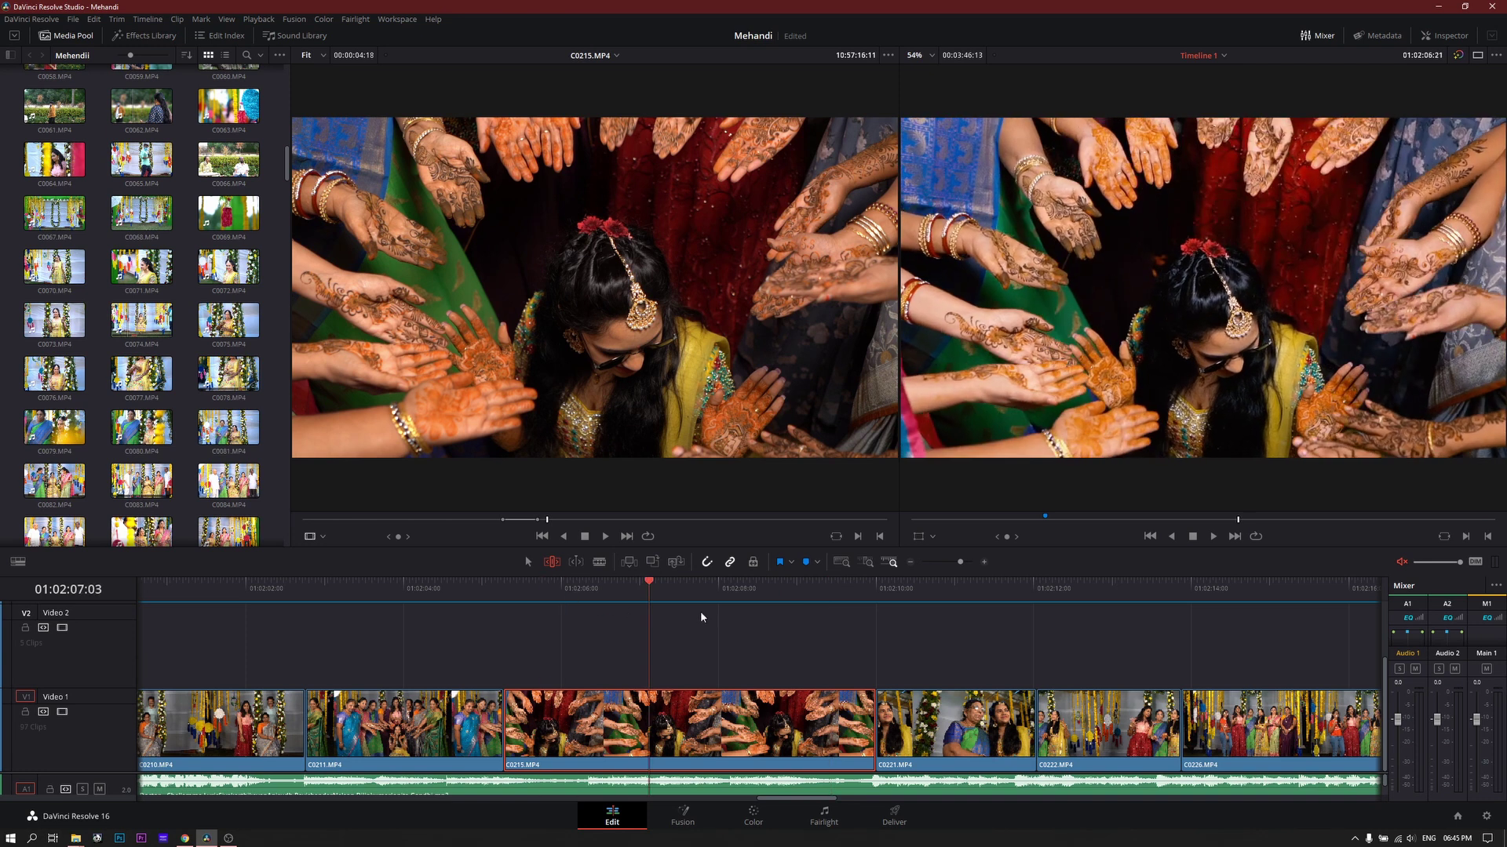
{"action": "left_click_drag", "start_coordinate": [701, 616], "coordinate": [702, 627]}
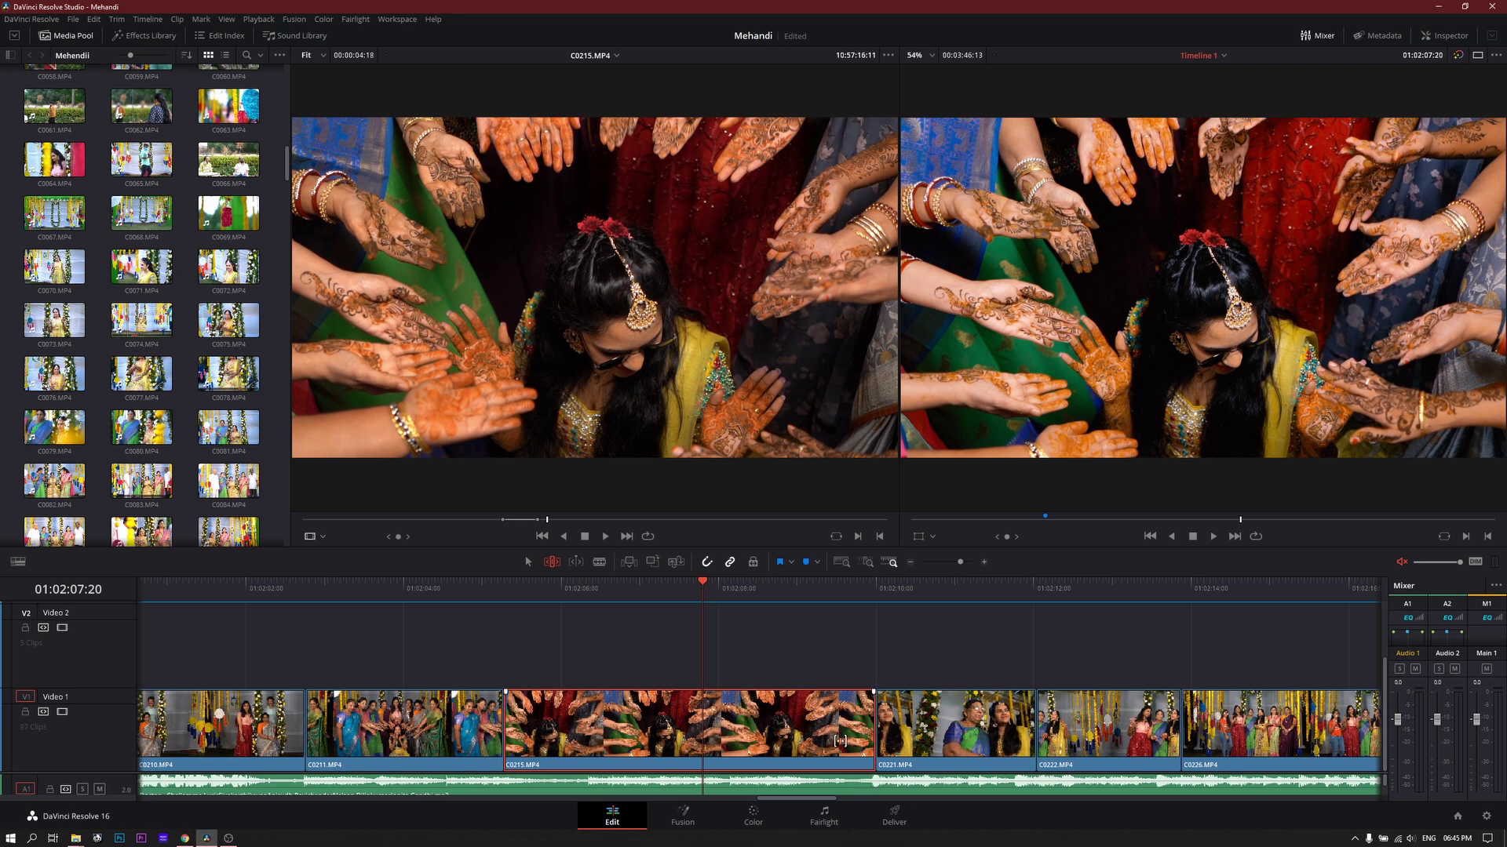
Slip C0215 by about two seconds and scrub through it to review the new shot.
{"action": "left_click_drag", "start_coordinate": [707, 590], "coordinate": [854, 618]}
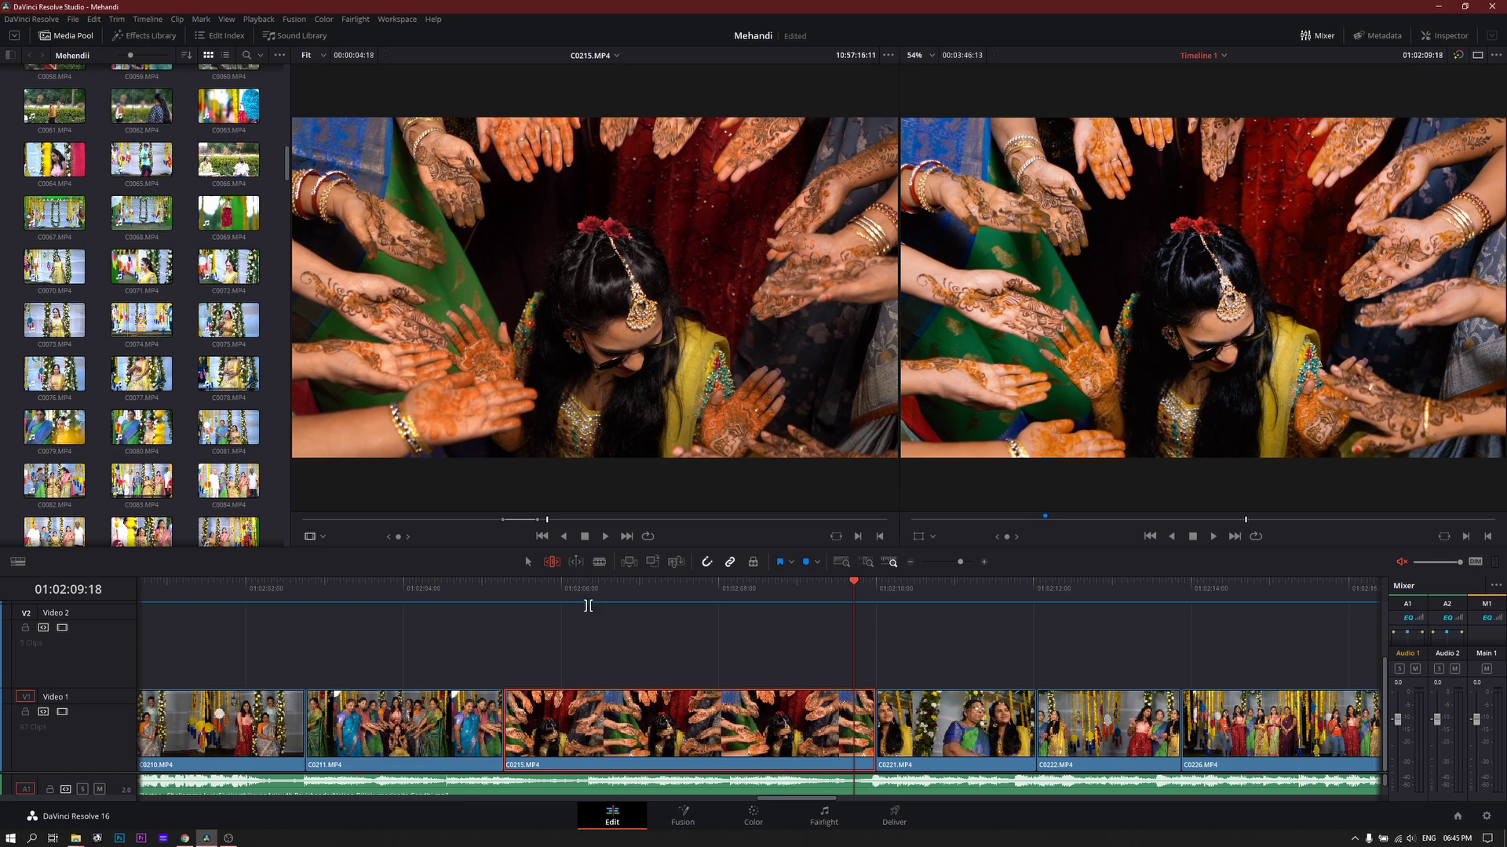
{"action": "left_click_drag", "start_coordinate": [786, 720], "coordinate": [688, 714]}
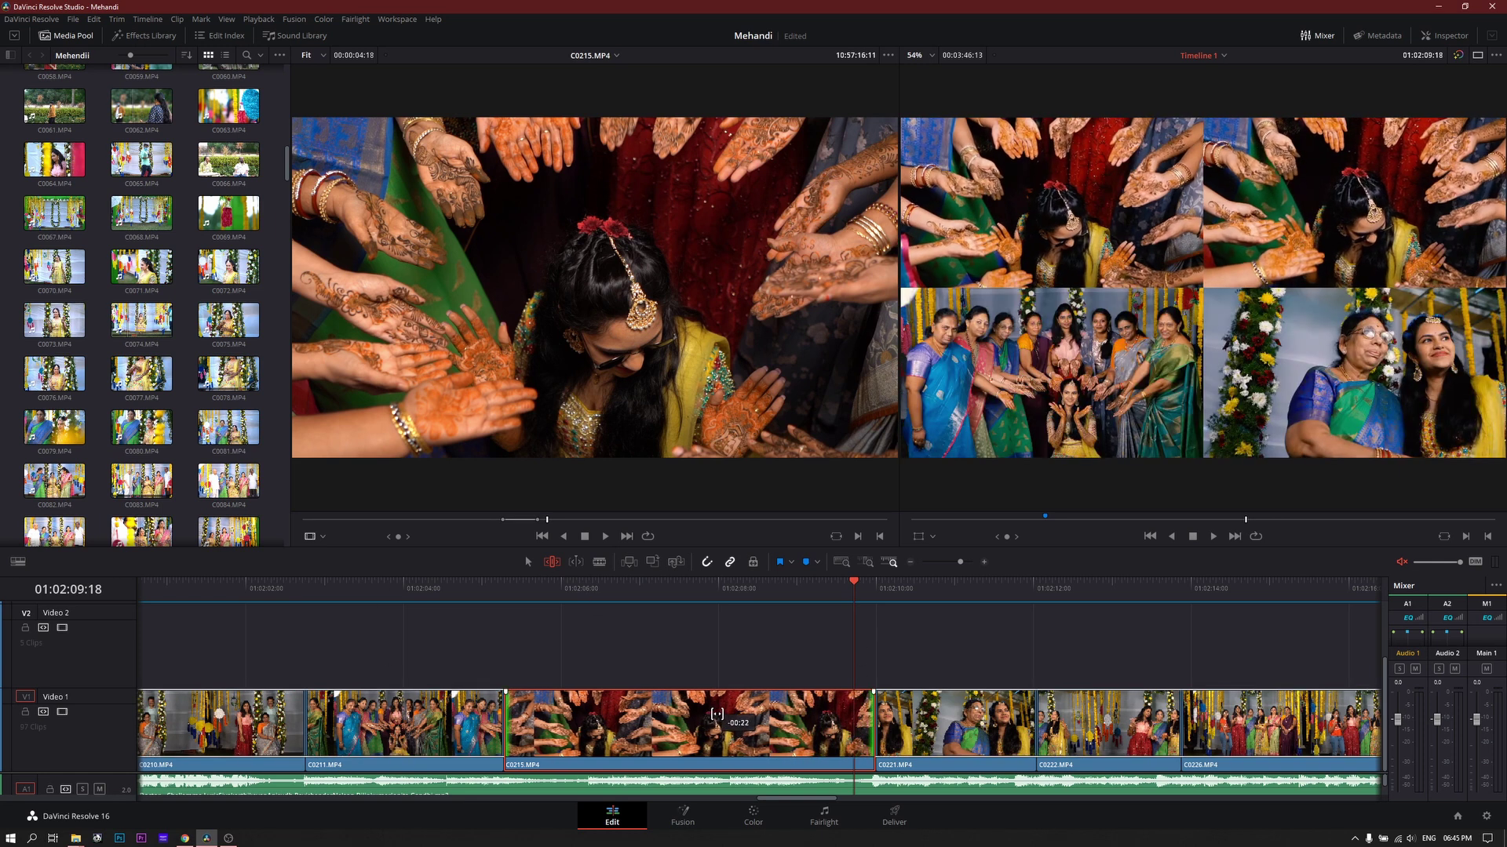
{"action": "left_click_drag", "start_coordinate": [687, 714], "coordinate": [877, 602]}
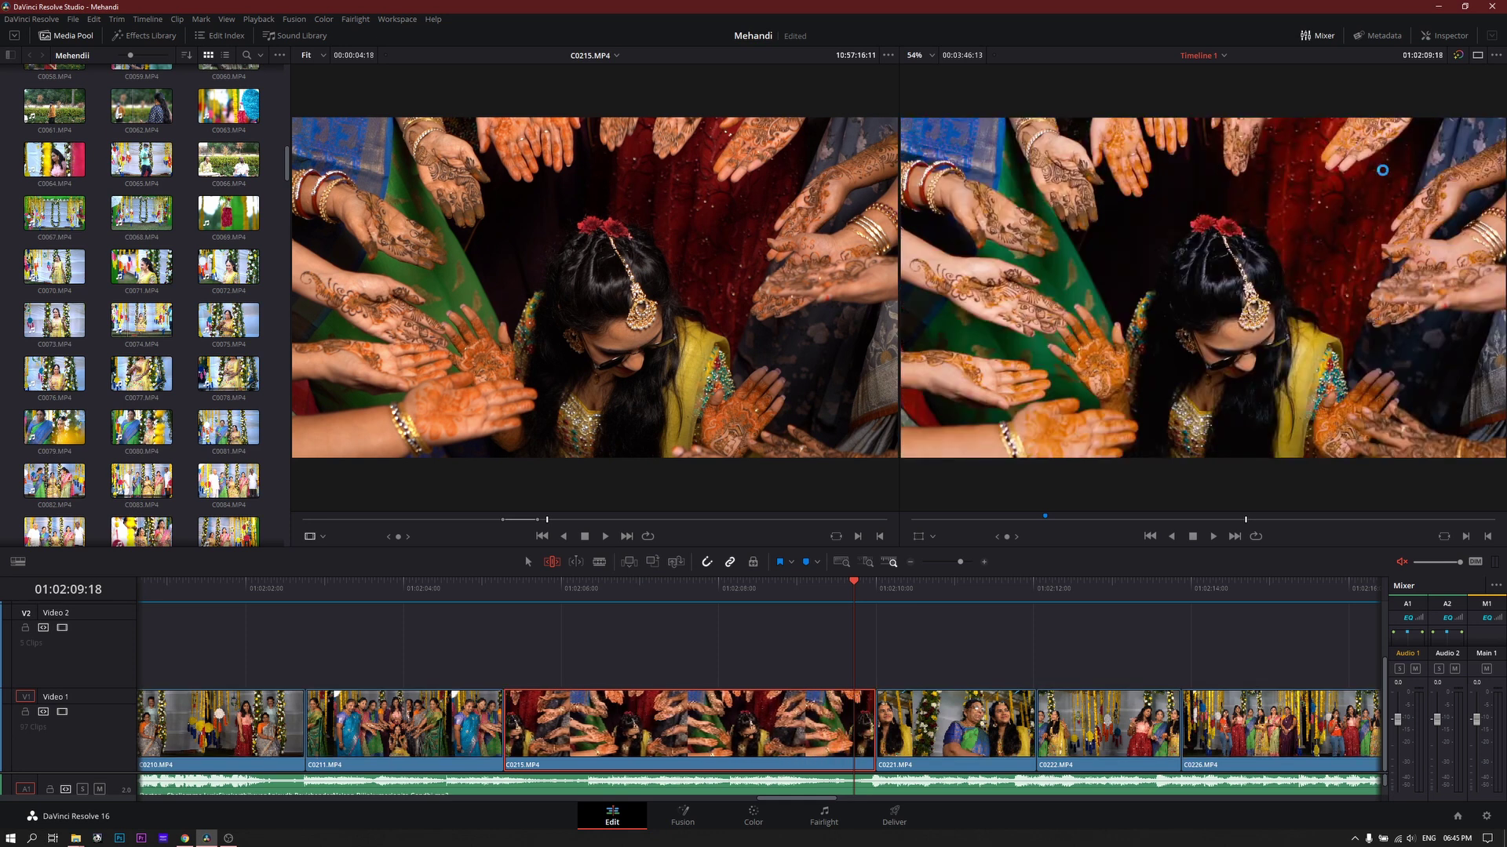
{"action": "left_click_drag", "start_coordinate": [811, 711], "coordinate": [630, 714]}
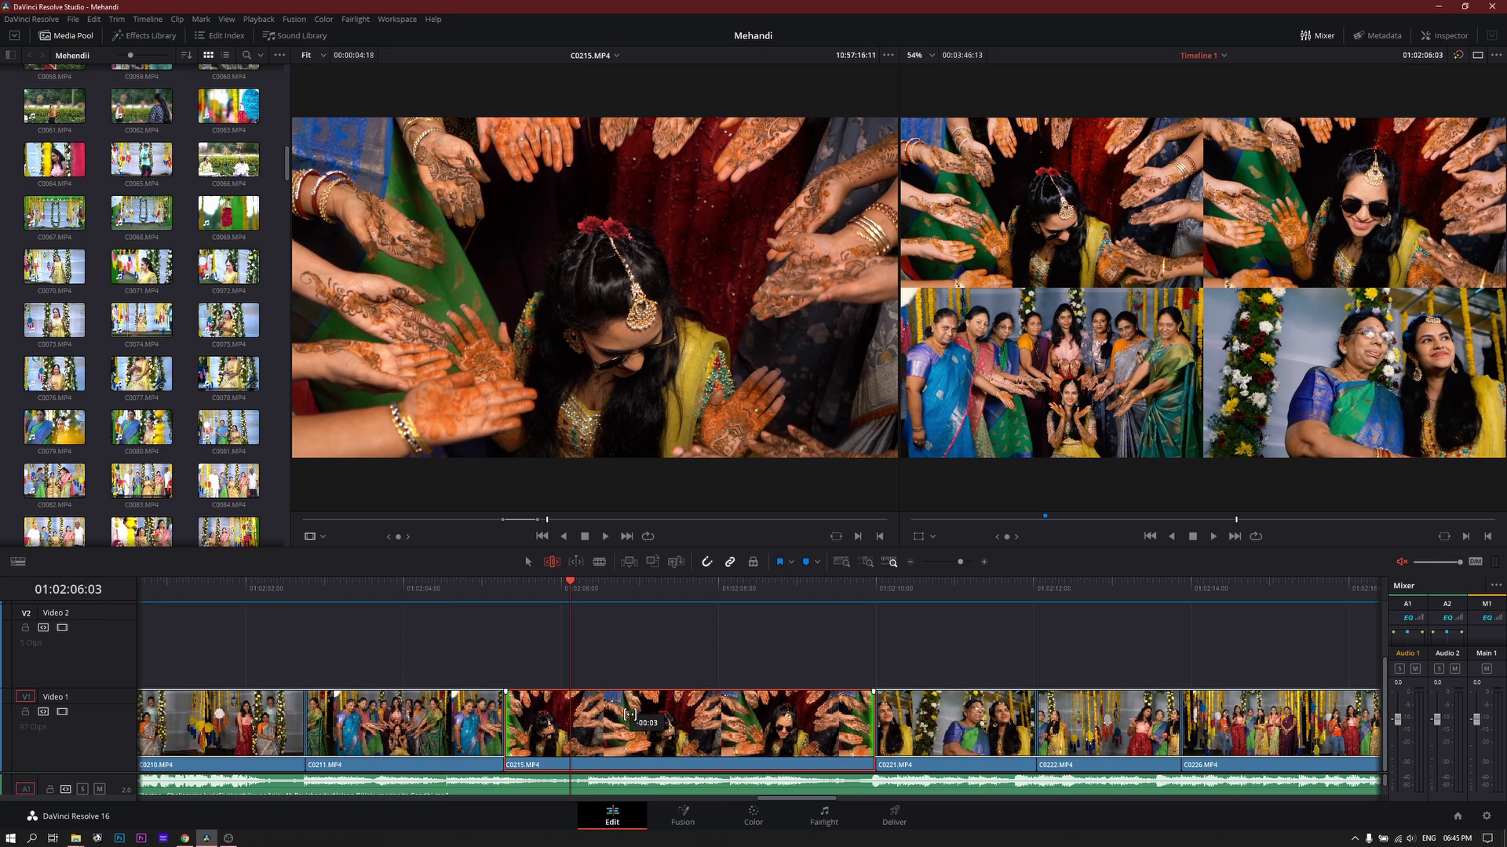
{"action": "left_click_drag", "start_coordinate": [630, 714], "coordinate": [1396, 229]}
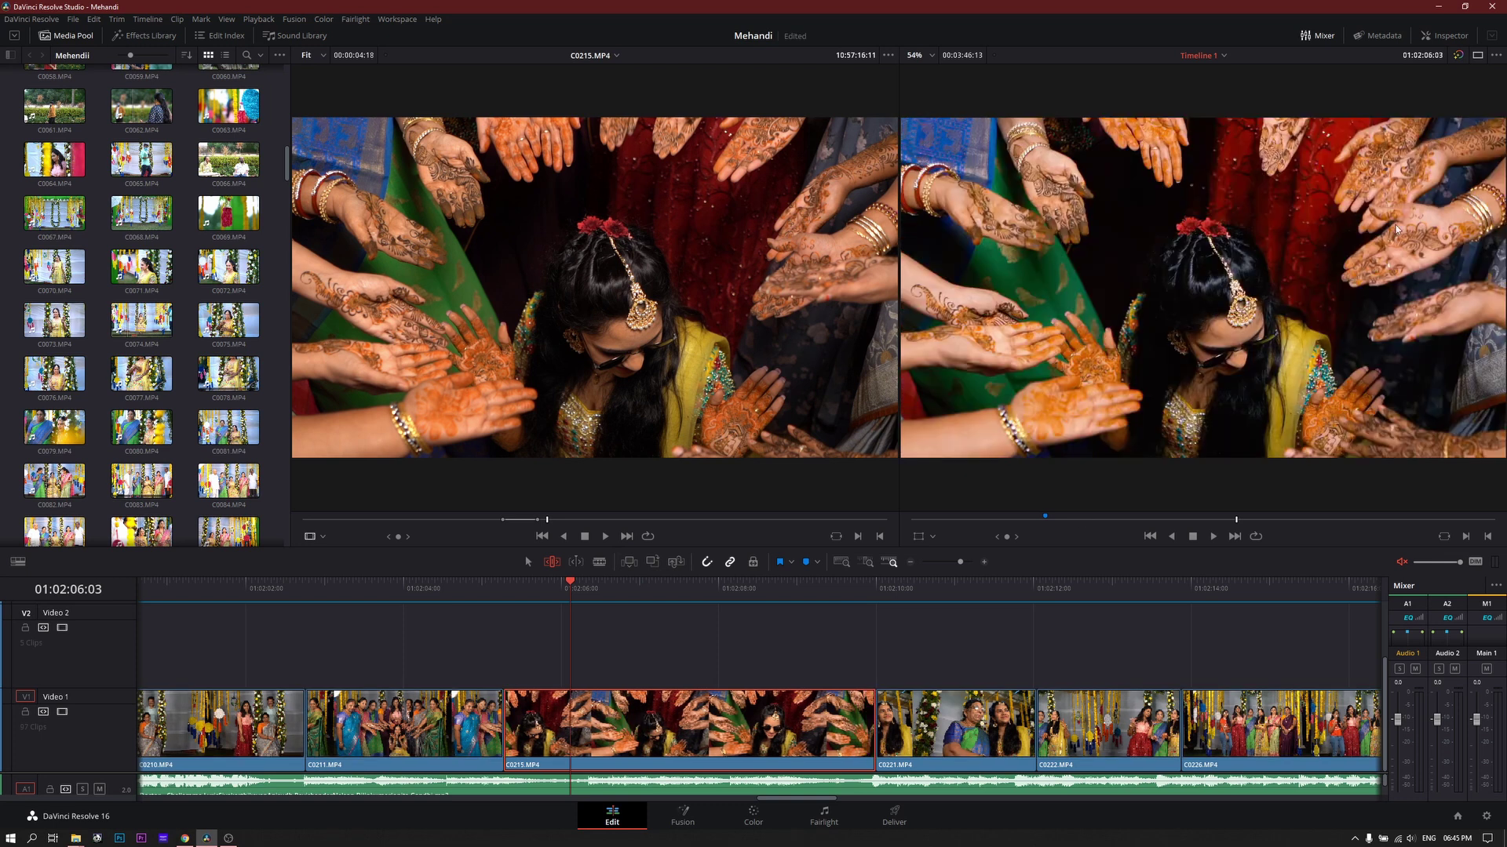
{"action": "left_click", "coordinate": [520, 588]}
{"action": "mouse_move", "coordinate": [575, 594]}
{"action": "left_mouse_down"}
{"action": "mouse_move", "coordinate": [813, 611]}
{"action": "mouse_move", "coordinate": [848, 638]}
{"action": "left_mouse_up"}
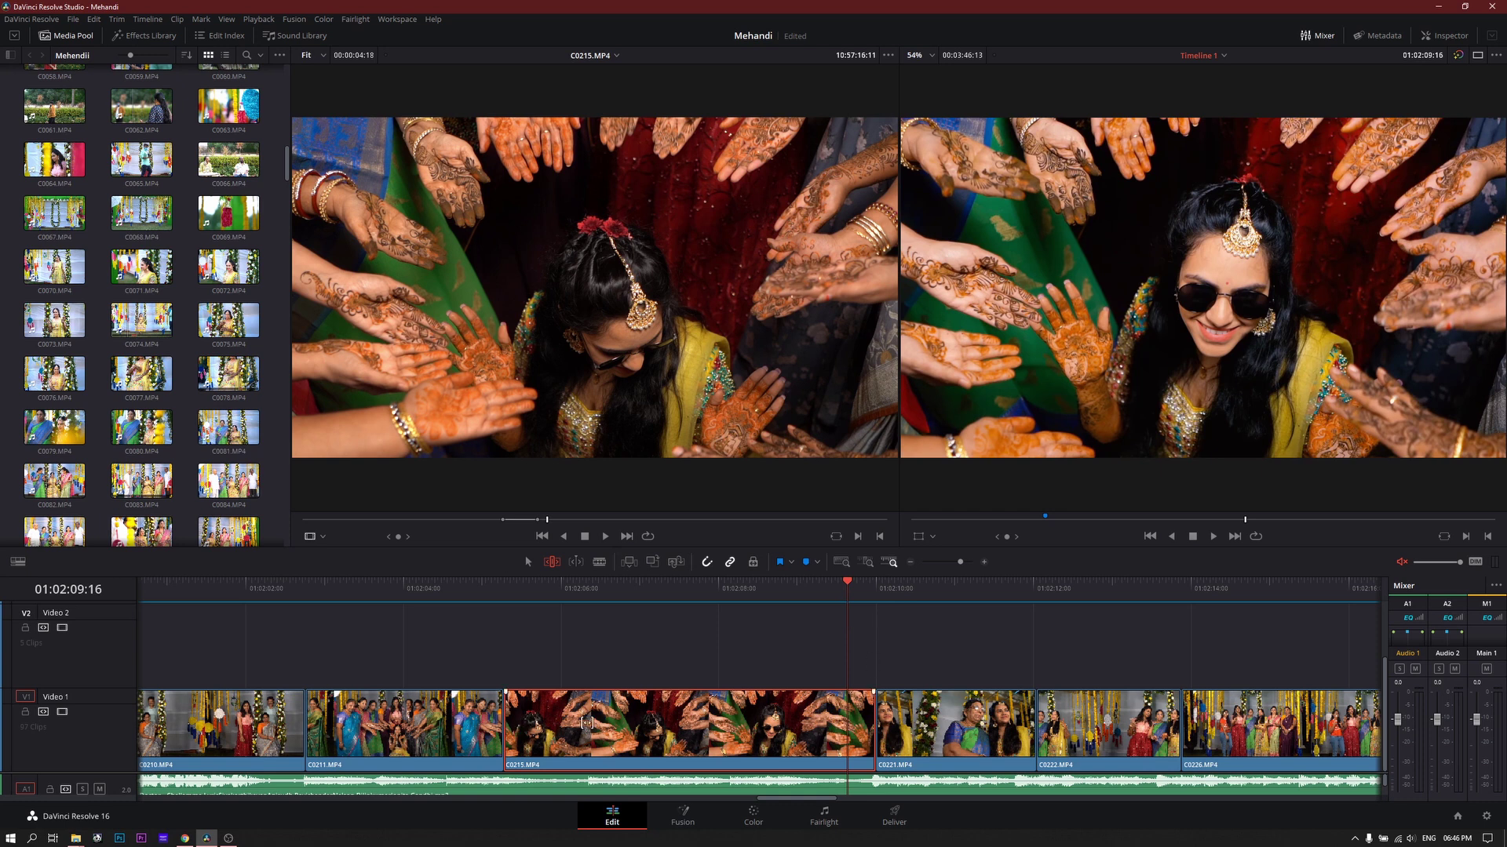
Slide C0215 left between C0211 and C0221.
{"action": "left_click", "coordinate": [672, 732]}
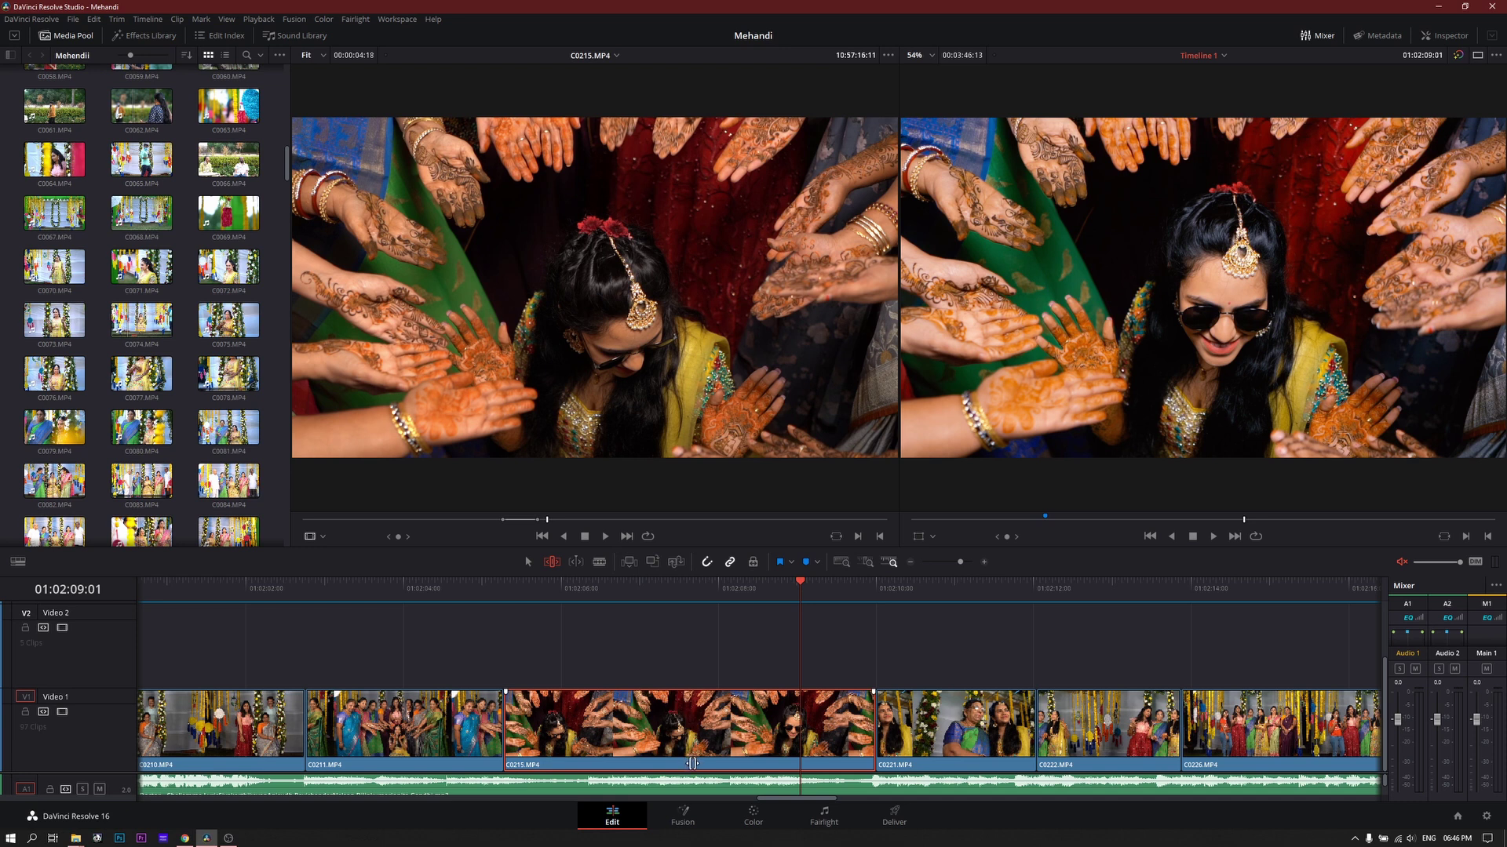
{"action": "left_click", "coordinate": [693, 763]}
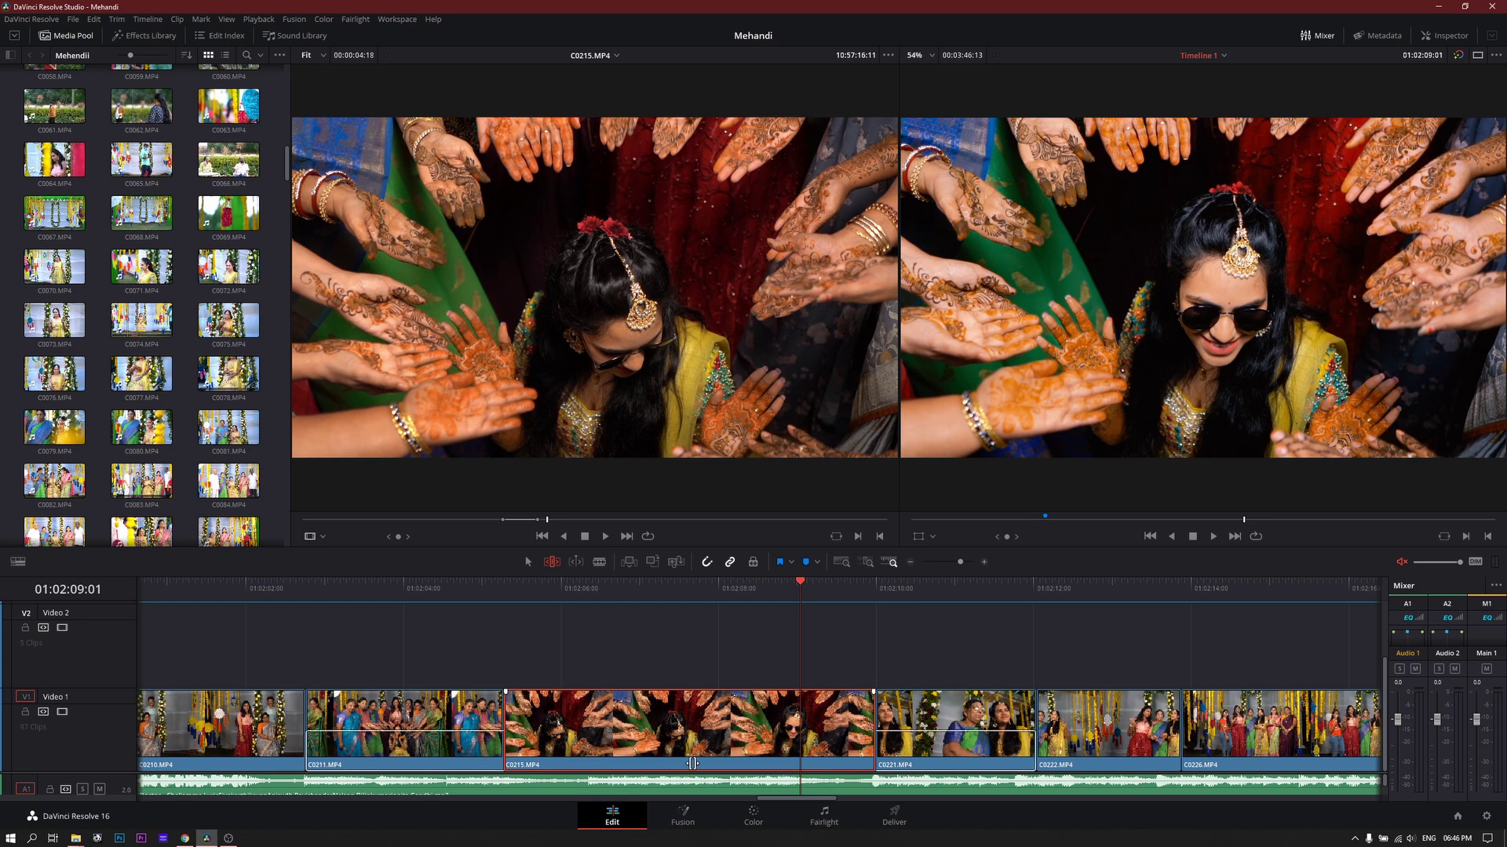
{"action": "mouse_move", "coordinate": [691, 762]}
{"action": "left_mouse_down"}
{"action": "mouse_move", "coordinate": [571, 765]}
{"action": "mouse_move", "coordinate": [793, 756]}
{"action": "mouse_move", "coordinate": [685, 783]}
{"action": "left_mouse_up"}
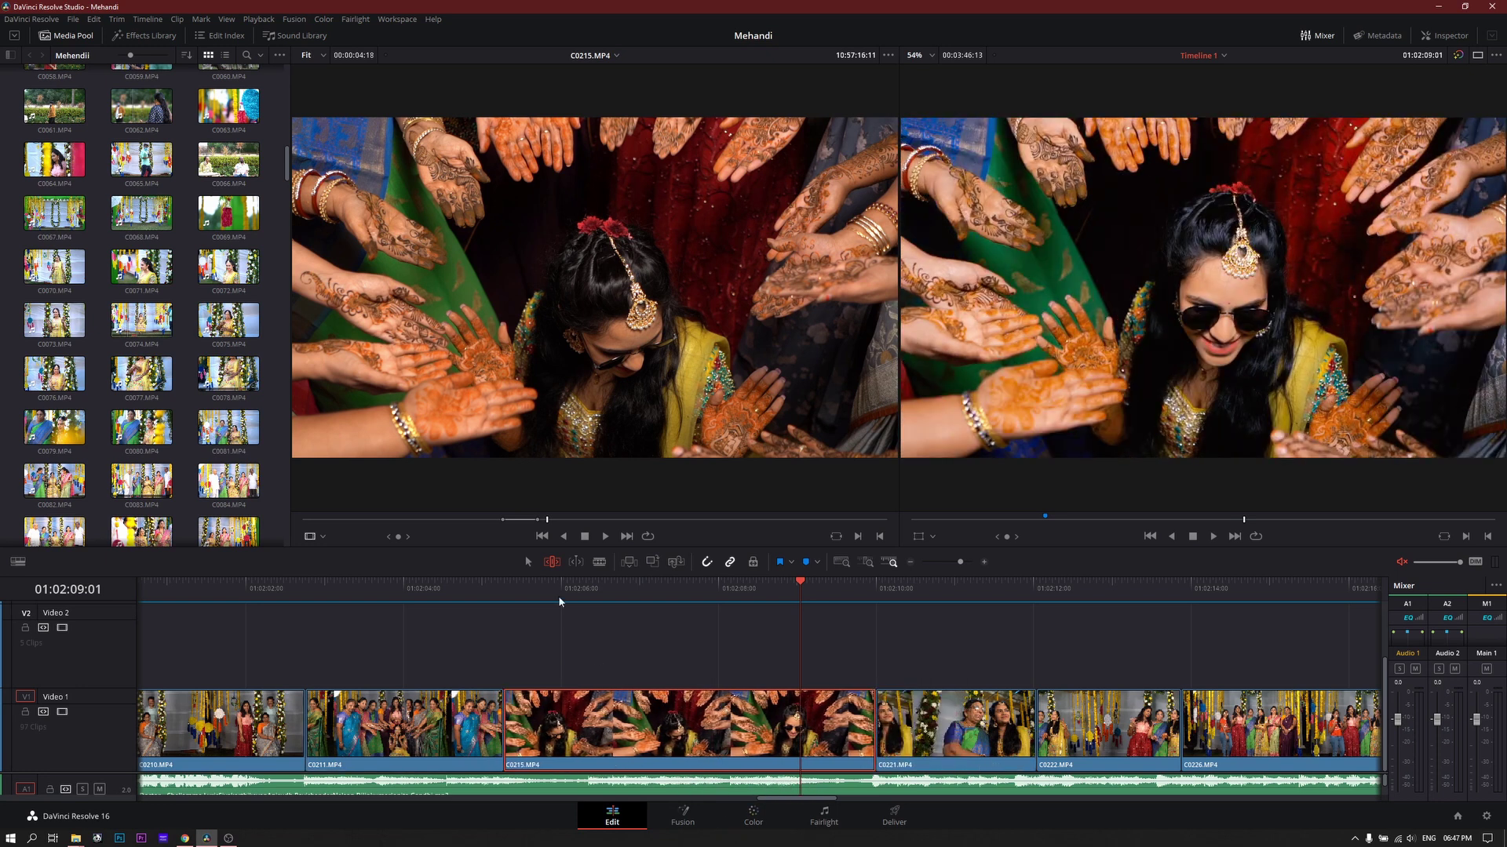
In selection mode, move C0215 left over C0211 and drop it back in place.
{"action": "left_click", "coordinate": [529, 562]}
{"action": "left_click_drag", "start_coordinate": [730, 716], "coordinate": [677, 714]}
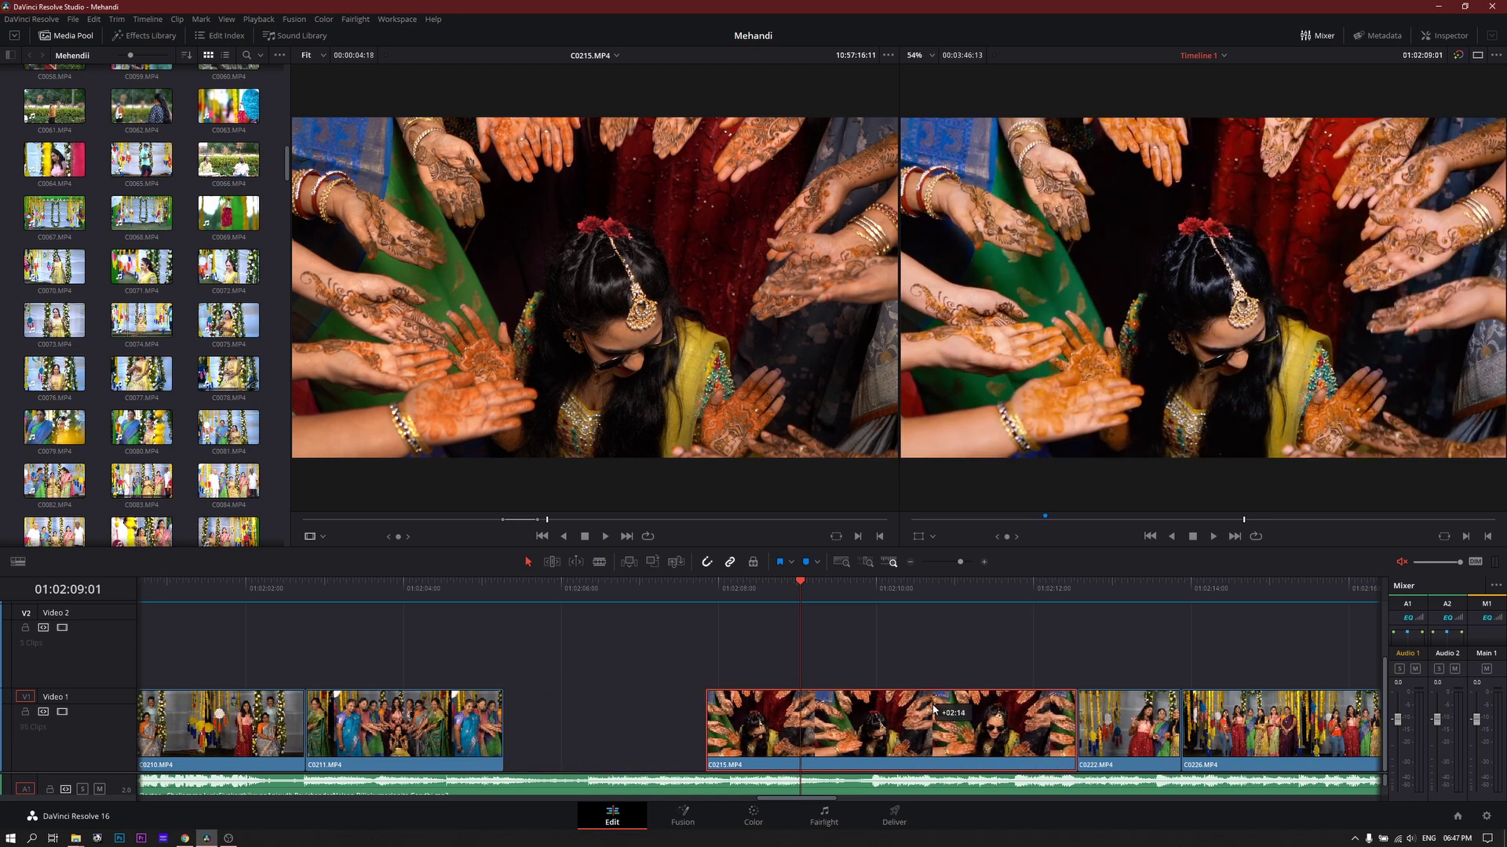
{"action": "left_click_drag", "start_coordinate": [676, 714], "coordinate": [724, 730]}
In Trim mode, slide C0215 right, undo a ripple shortening, and slip its footage about a second.
{"action": "key", "text": "t"}
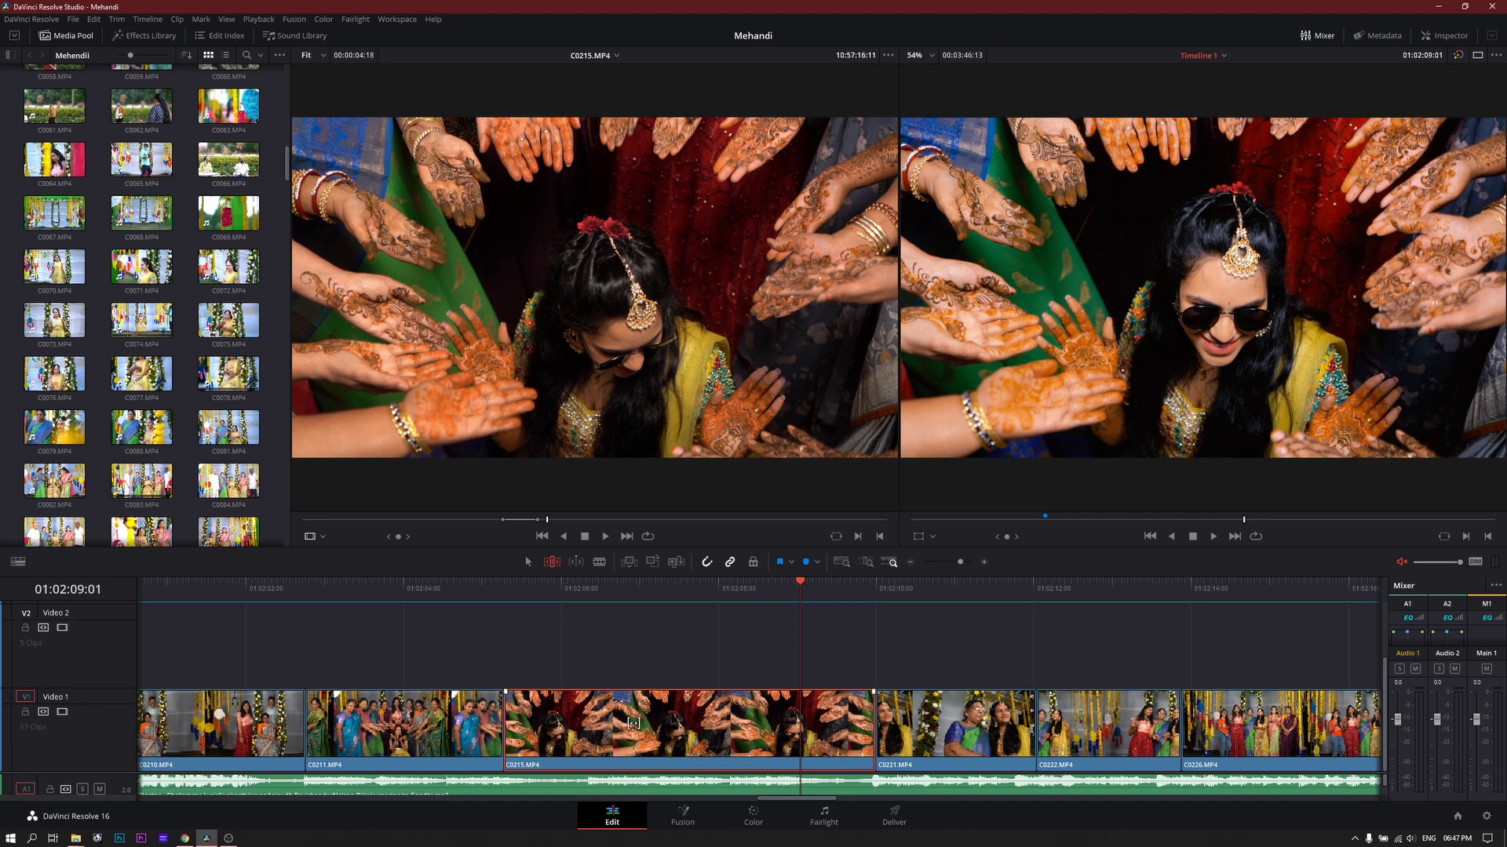
{"action": "mouse_move", "coordinate": [656, 764]}
{"action": "left_mouse_down"}
{"action": "mouse_move", "coordinate": [784, 763]}
{"action": "mouse_move", "coordinate": [670, 768]}
{"action": "left_mouse_up"}
{"action": "mouse_move", "coordinate": [510, 728]}
{"action": "left_mouse_down"}
{"action": "mouse_move", "coordinate": [752, 730]}
{"action": "mouse_move", "coordinate": [726, 736]}
{"action": "left_mouse_up"}
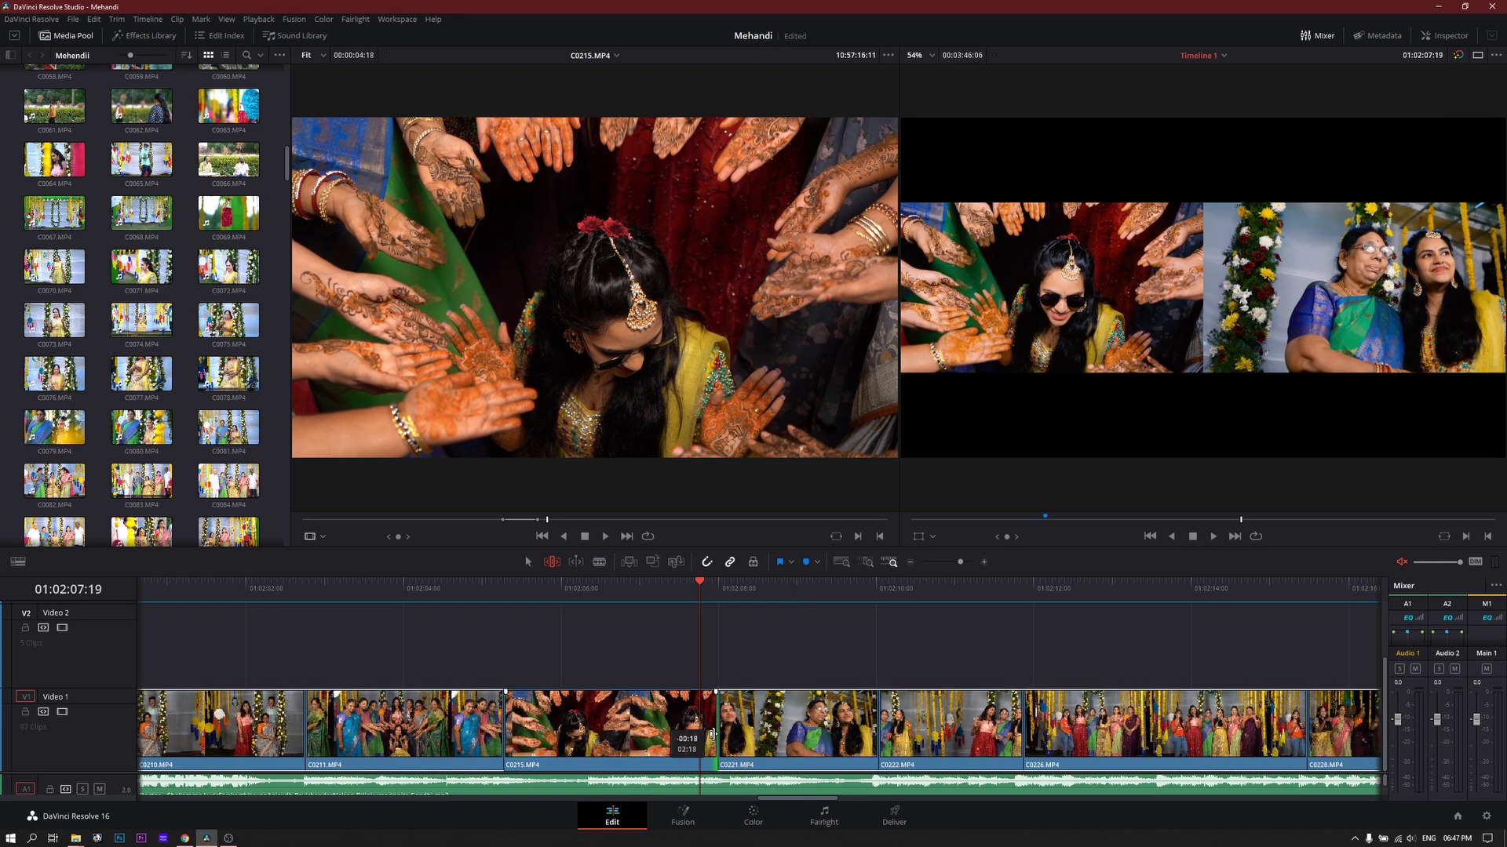
{"action": "key", "text": "ctrl+z"}
{"action": "key", "text": "ctrl+z"}
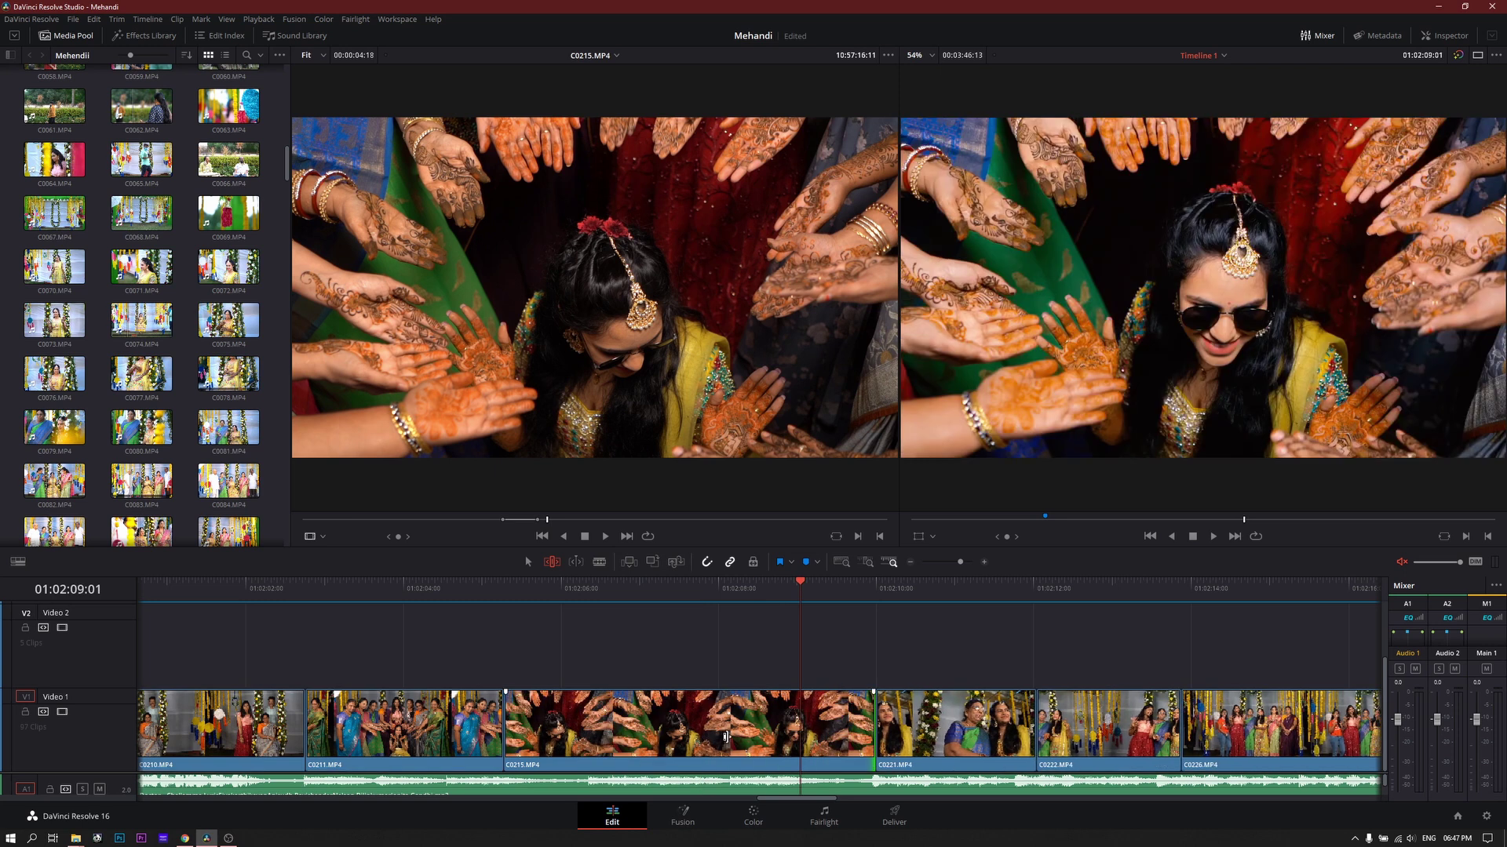
{"action": "mouse_move", "coordinate": [707, 710]}
{"action": "left_mouse_down"}
{"action": "mouse_move", "coordinate": [770, 729]}
{"action": "mouse_move", "coordinate": [689, 737]}
{"action": "mouse_move", "coordinate": [760, 797]}
{"action": "mouse_move", "coordinate": [864, 769]}
{"action": "mouse_move", "coordinate": [746, 763]}
{"action": "left_mouse_up"}
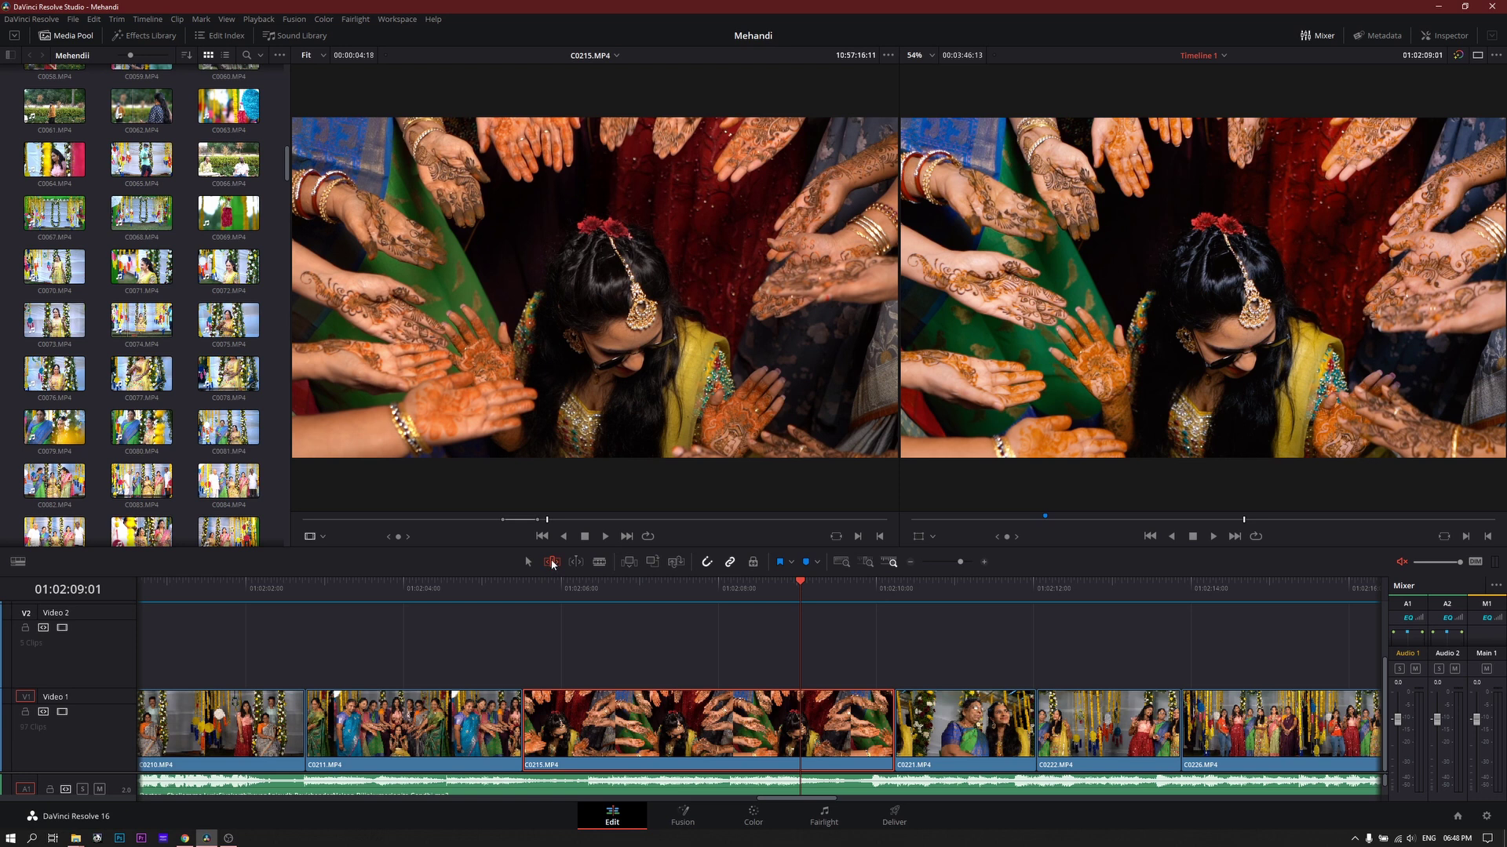
Turn on Dynamic Trim in Trim mode and set its behaviour to Slip.
{"action": "left_click", "coordinate": [552, 562]}
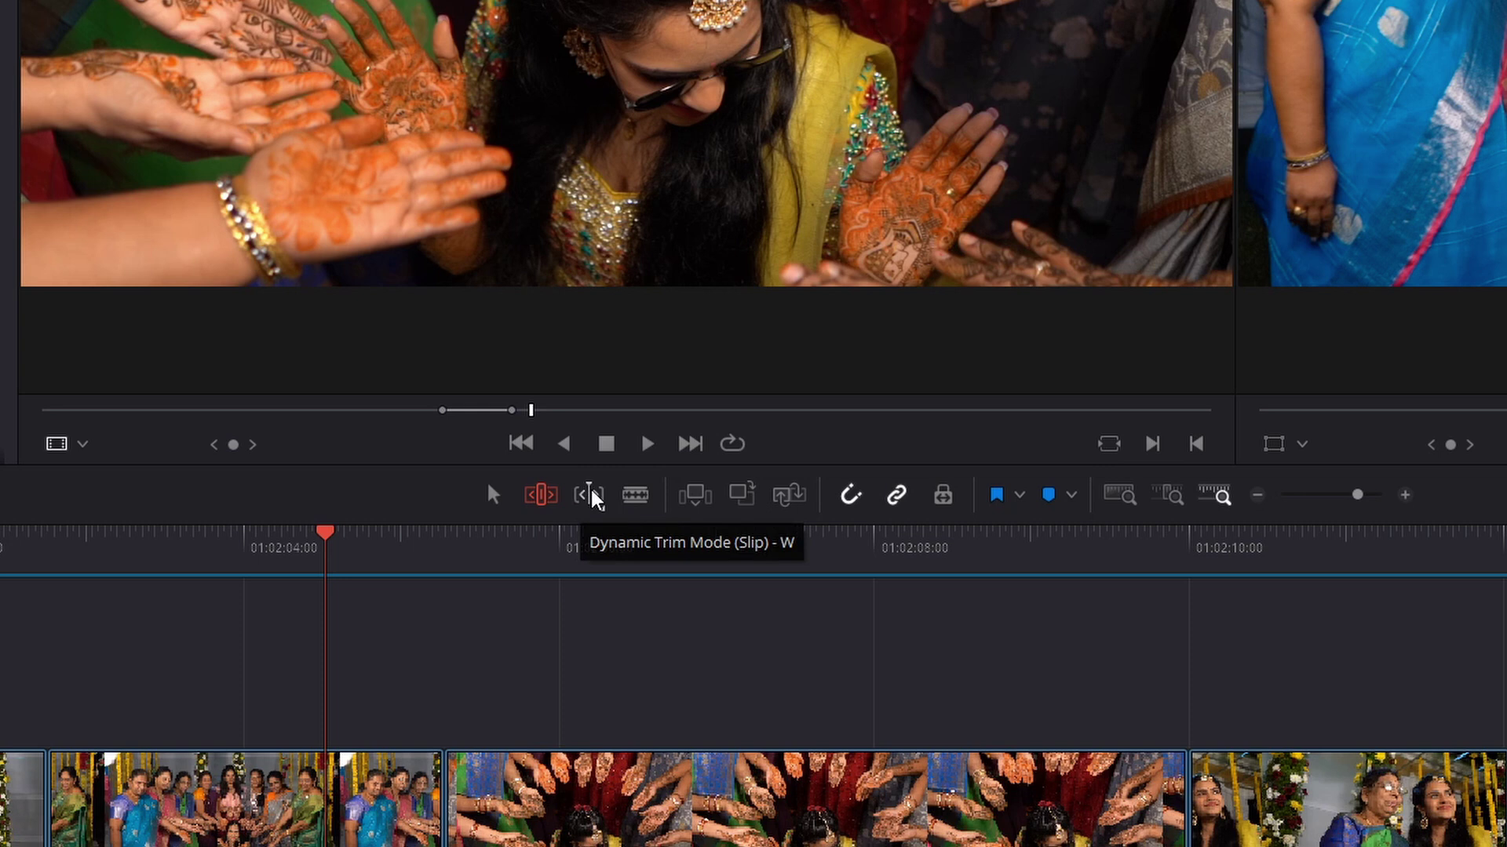
{"action": "left_click", "coordinate": [590, 500]}
{"action": "left_click", "coordinate": [584, 506]}
{"action": "left_click", "coordinate": [590, 496]}
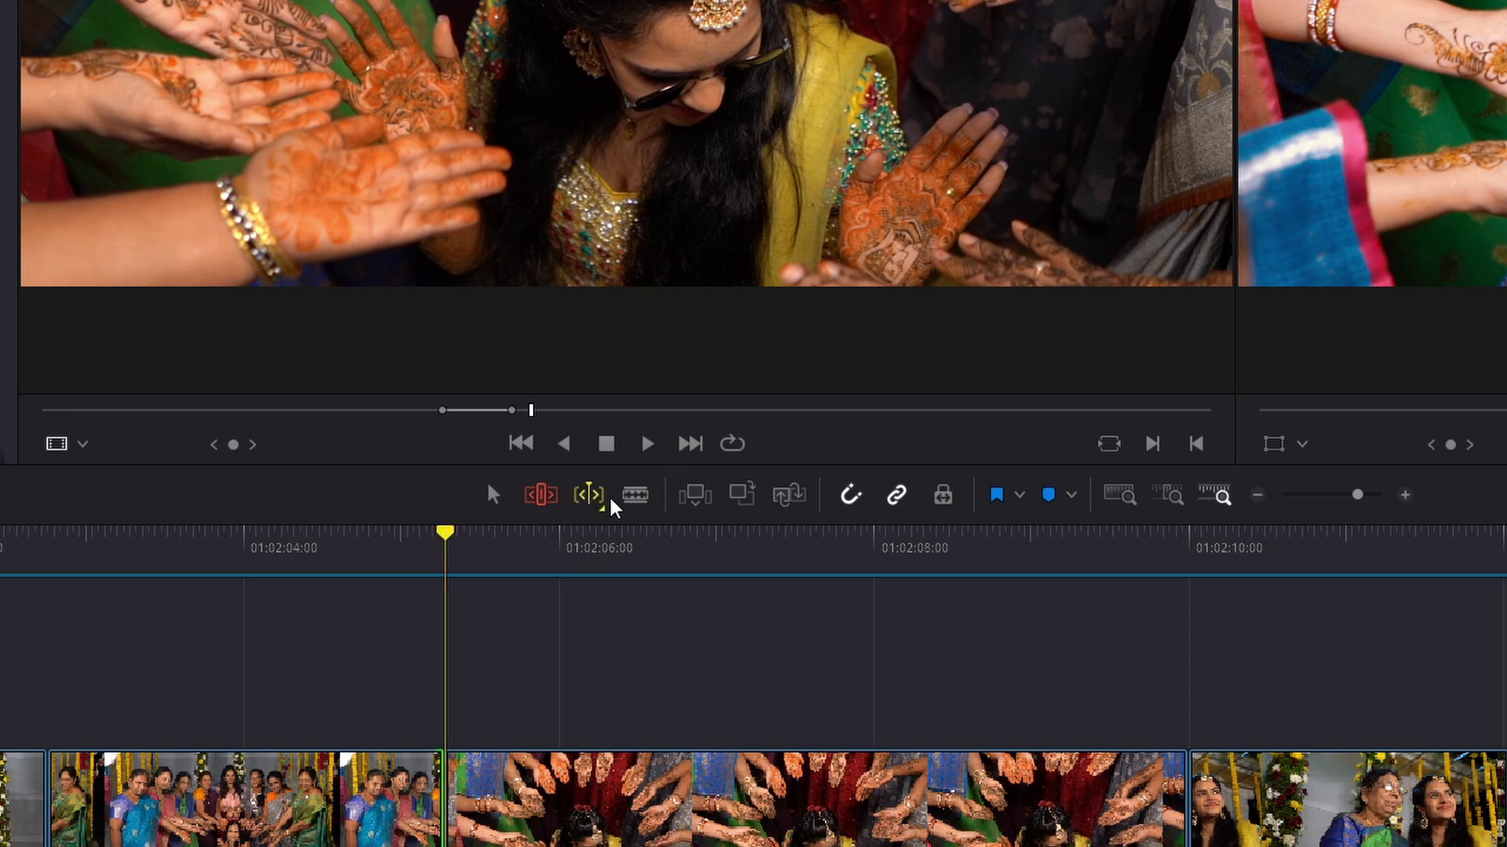
{"action": "left_click", "coordinate": [602, 508]}
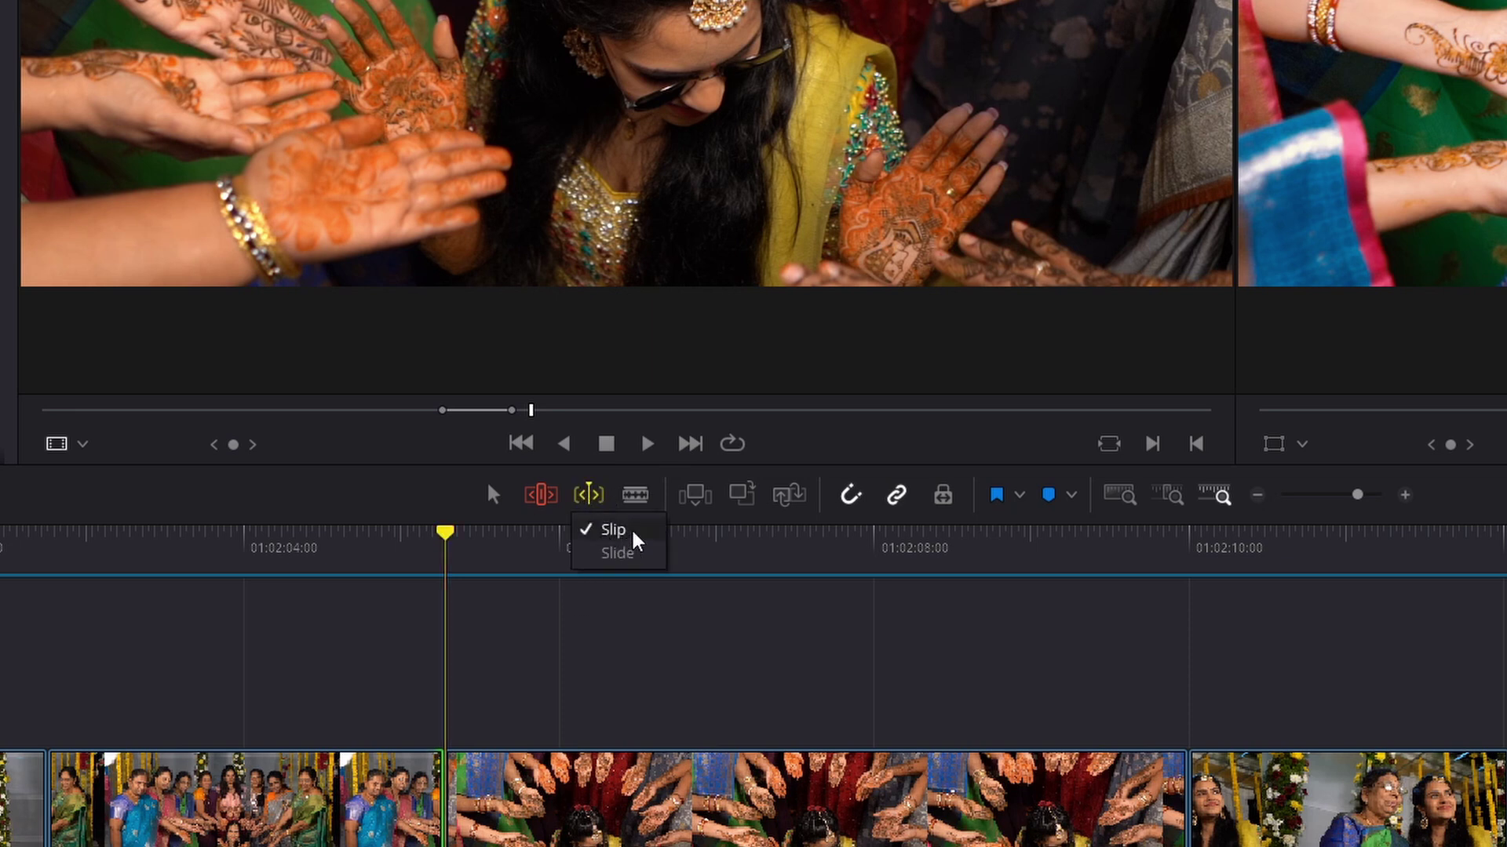
{"action": "left_click", "coordinate": [767, 548]}
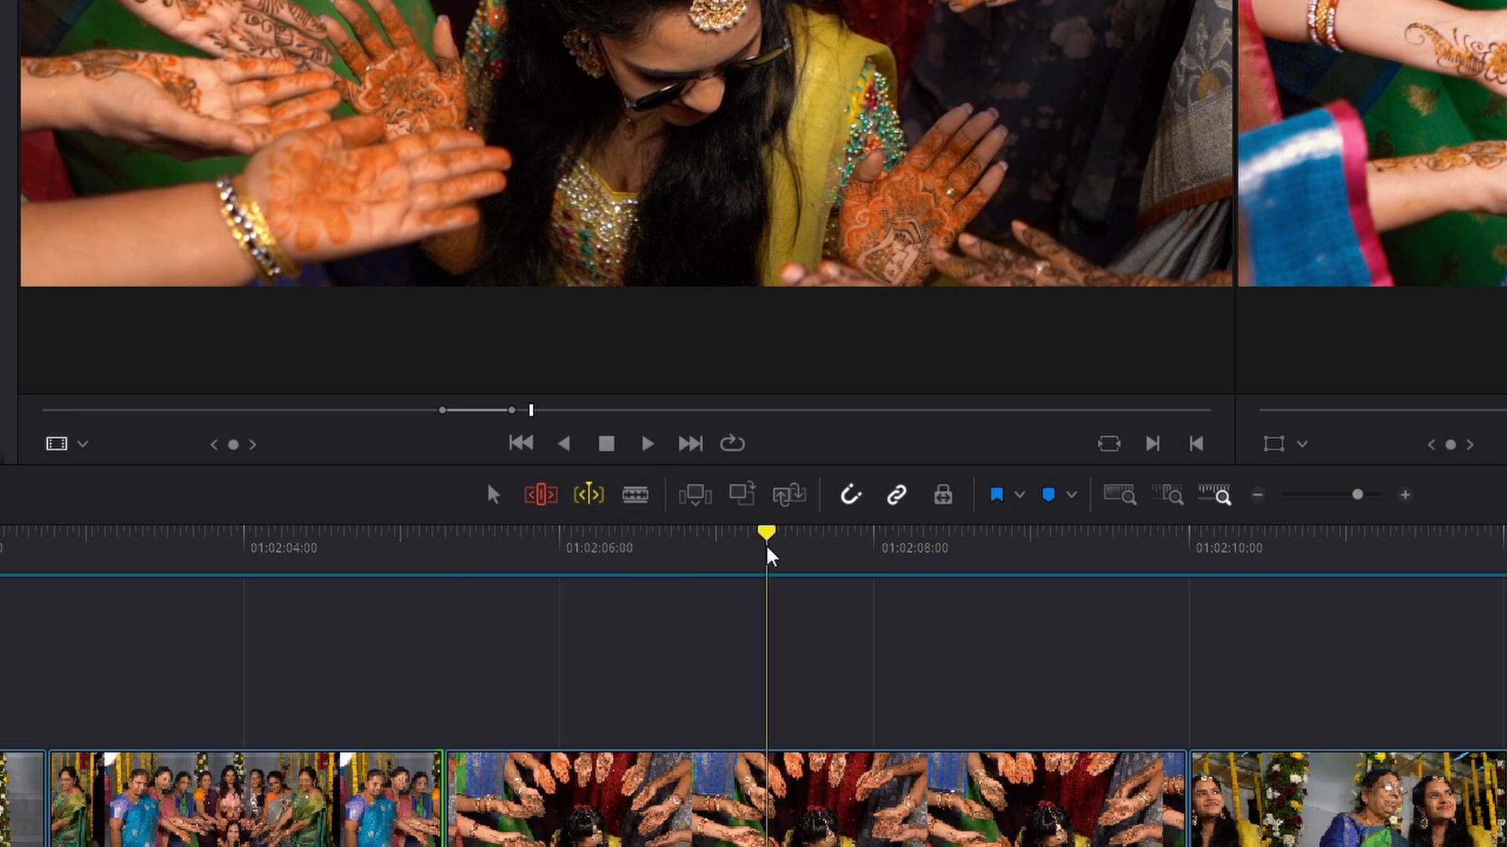
{"action": "left_click", "coordinate": [601, 509]}
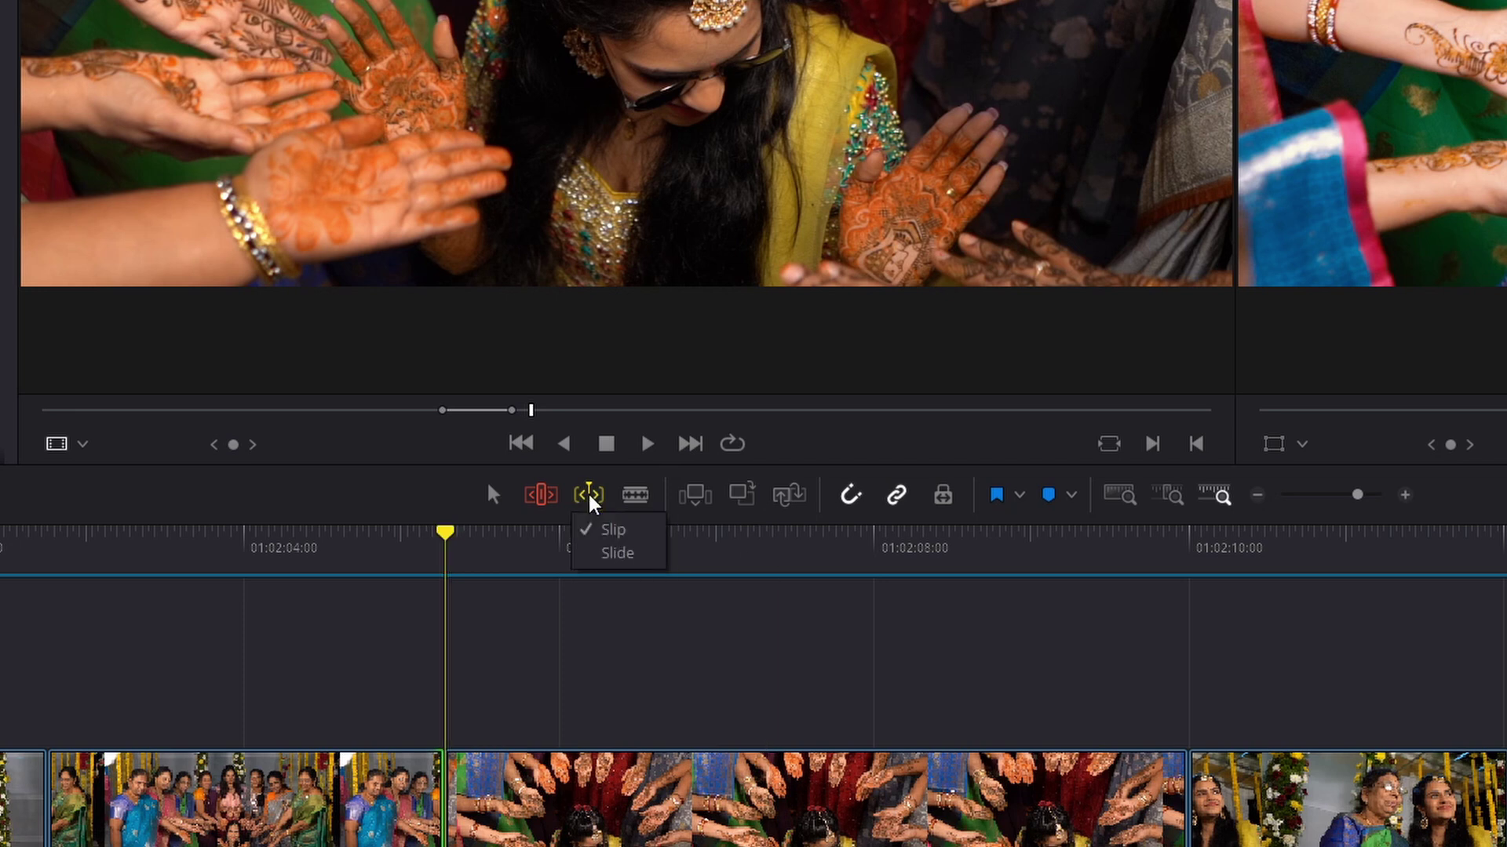
{"action": "left_click", "coordinate": [617, 529]}
{"action": "left_click", "coordinate": [590, 502]}
{"action": "left_click", "coordinate": [623, 542]}
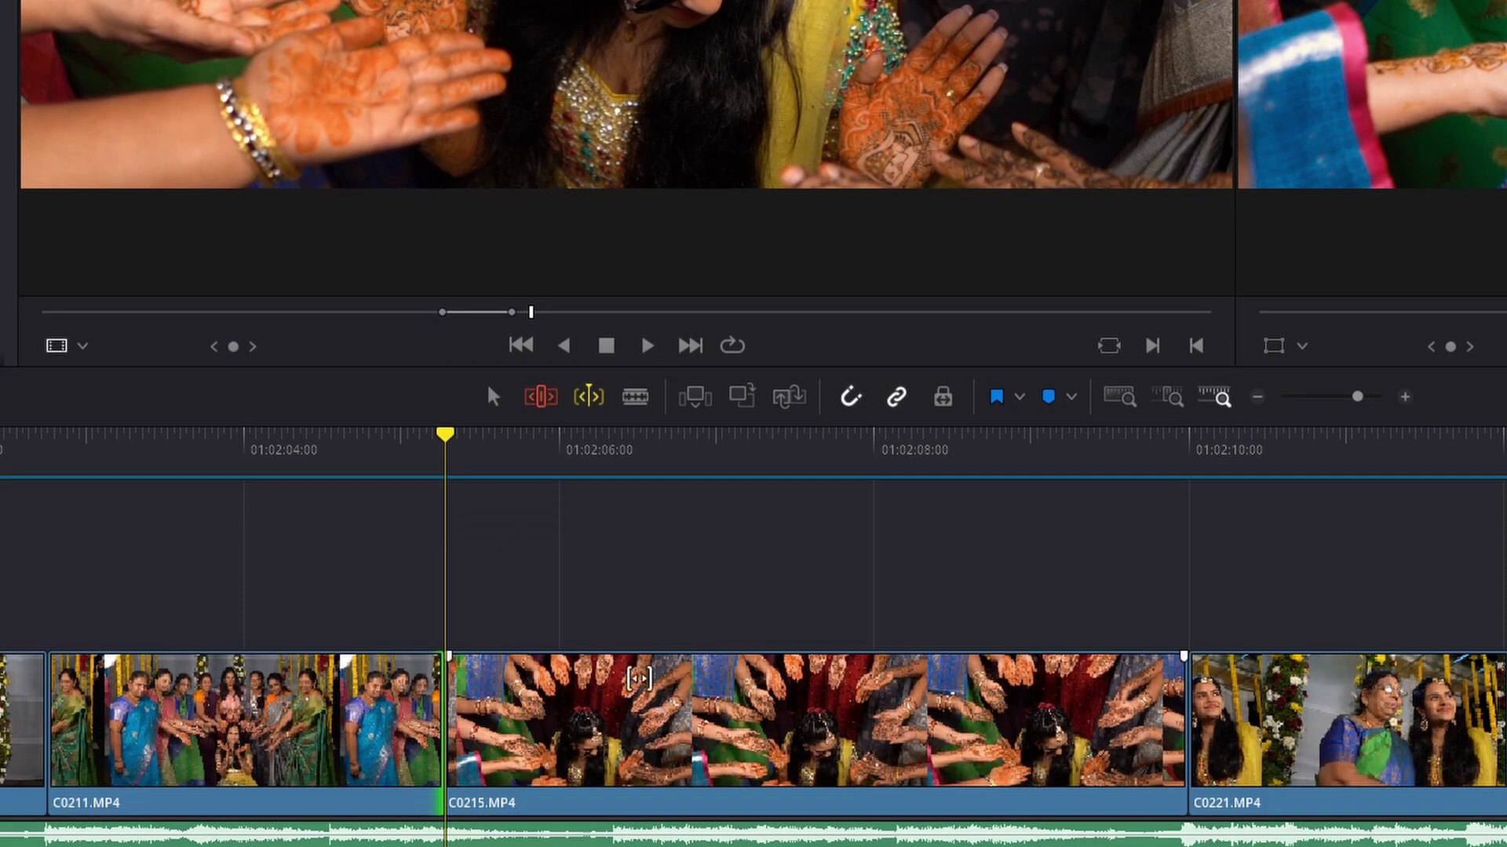
Slip C0215's footage back a few frames, test a Slide, then return to Slip mode.
{"action": "mouse_move", "coordinate": [671, 687]}
{"action": "left_mouse_down"}
{"action": "mouse_move", "coordinate": [650, 701]}
{"action": "mouse_move", "coordinate": [761, 699]}
{"action": "left_mouse_up"}
{"action": "right_click", "coordinate": [588, 397]}
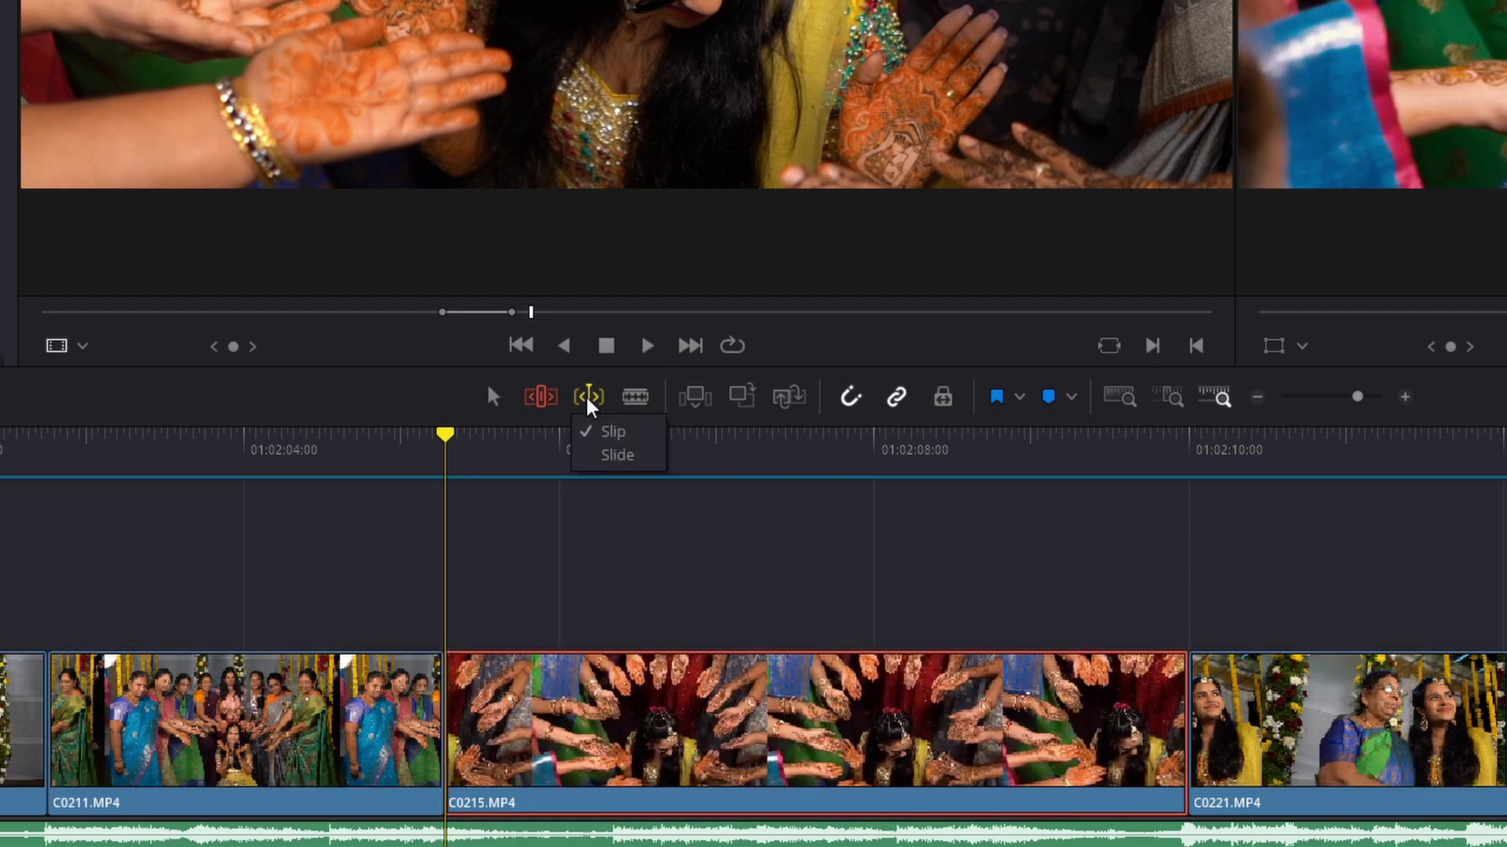
{"action": "left_click", "coordinate": [618, 456]}
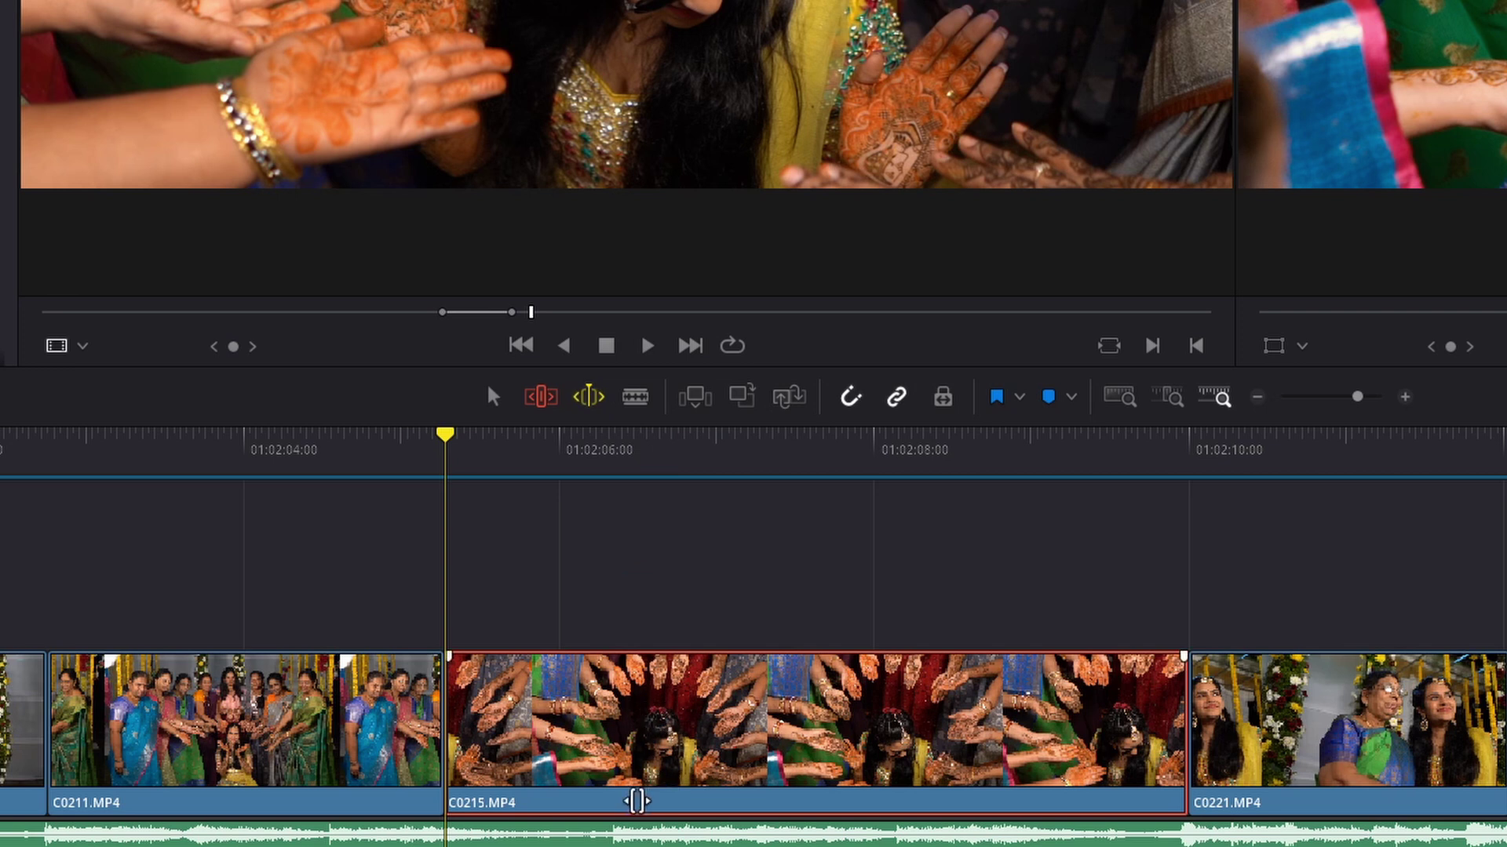
{"action": "mouse_move", "coordinate": [668, 800]}
{"action": "left_mouse_down"}
{"action": "mouse_move", "coordinate": [784, 799]}
{"action": "mouse_move", "coordinate": [687, 799]}
{"action": "mouse_move", "coordinate": [726, 799]}
{"action": "mouse_move", "coordinate": [703, 799]}
{"action": "left_mouse_up"}
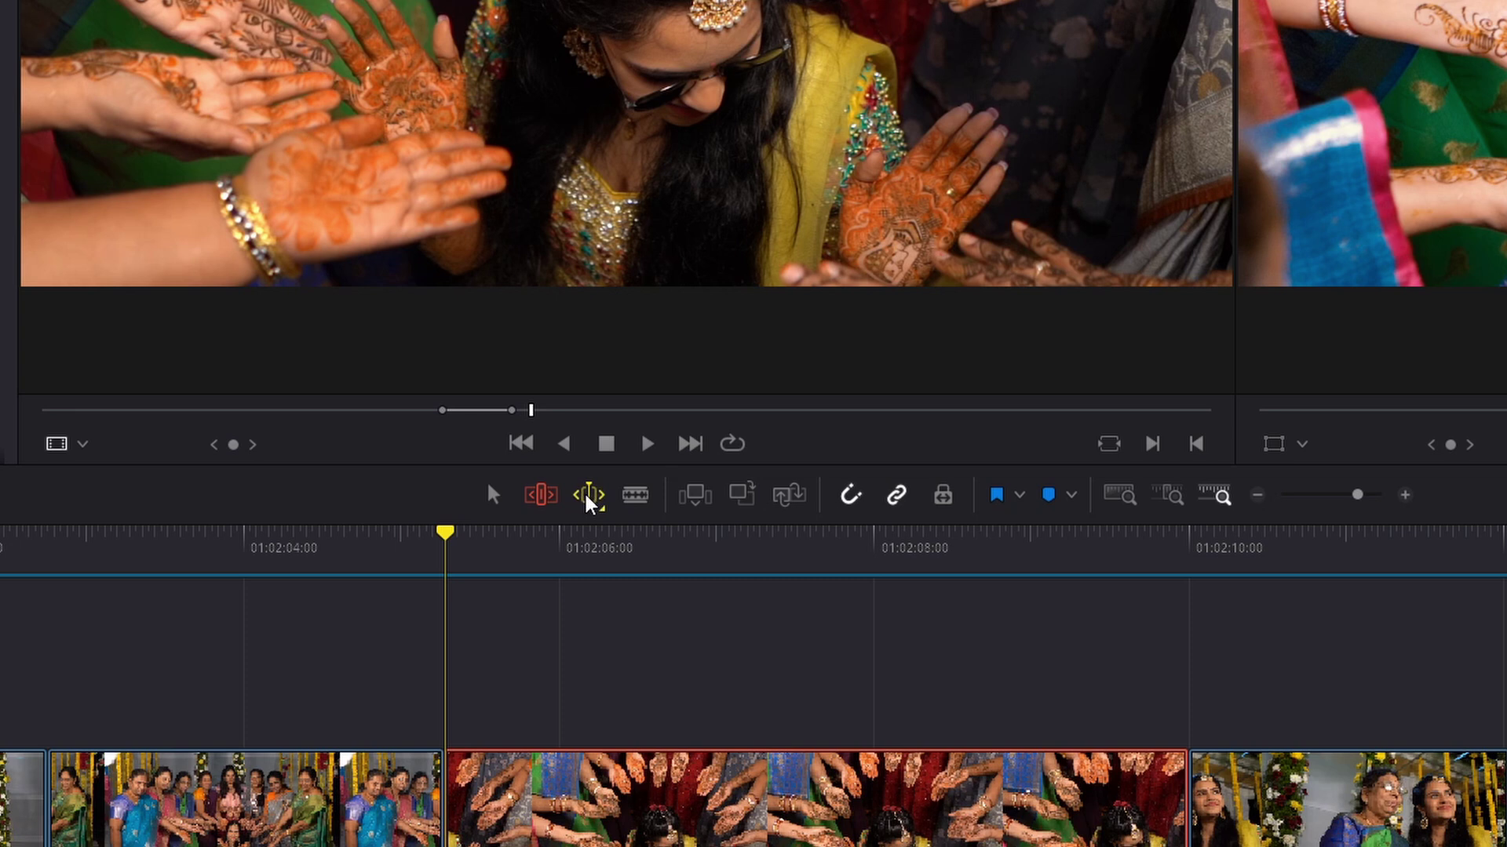
{"action": "right_click", "coordinate": [594, 503]}
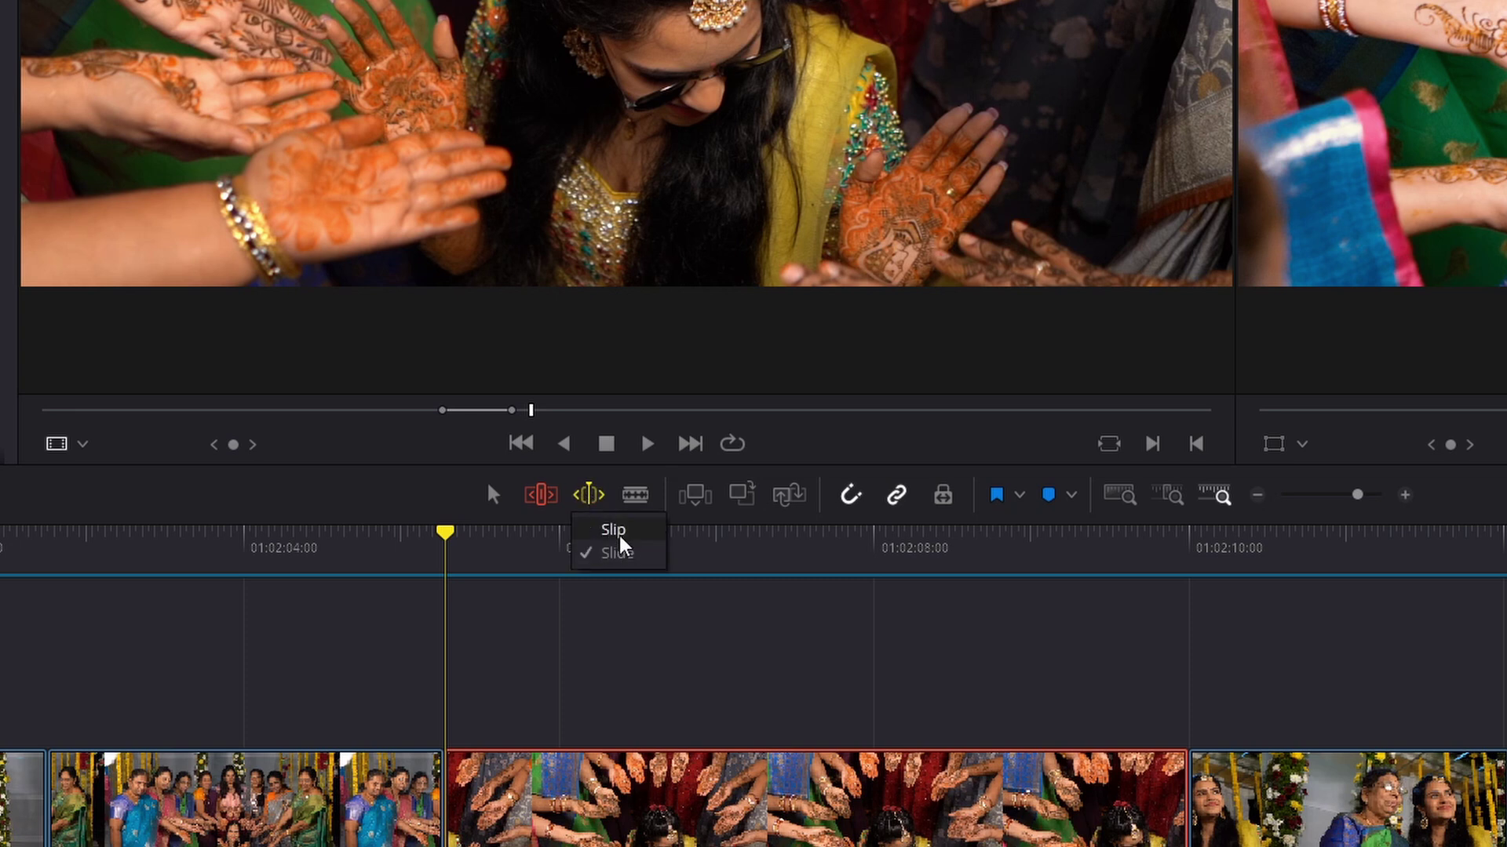
{"action": "left_click", "coordinate": [616, 531]}
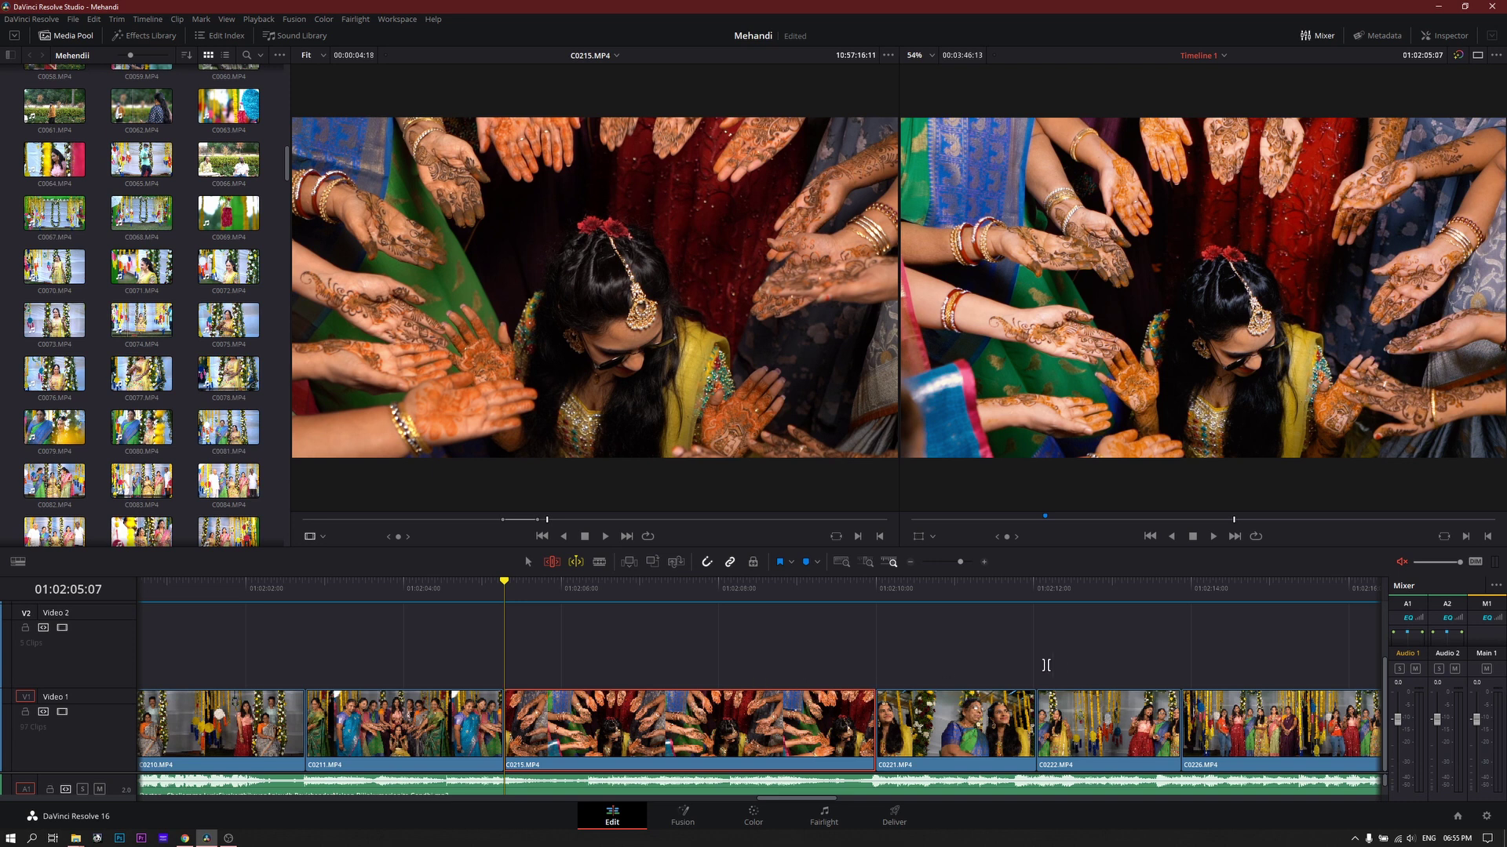
Slip C0215 twice with L and K while previewing, saving the project after each pass.
{"action": "key", "text": "l"}
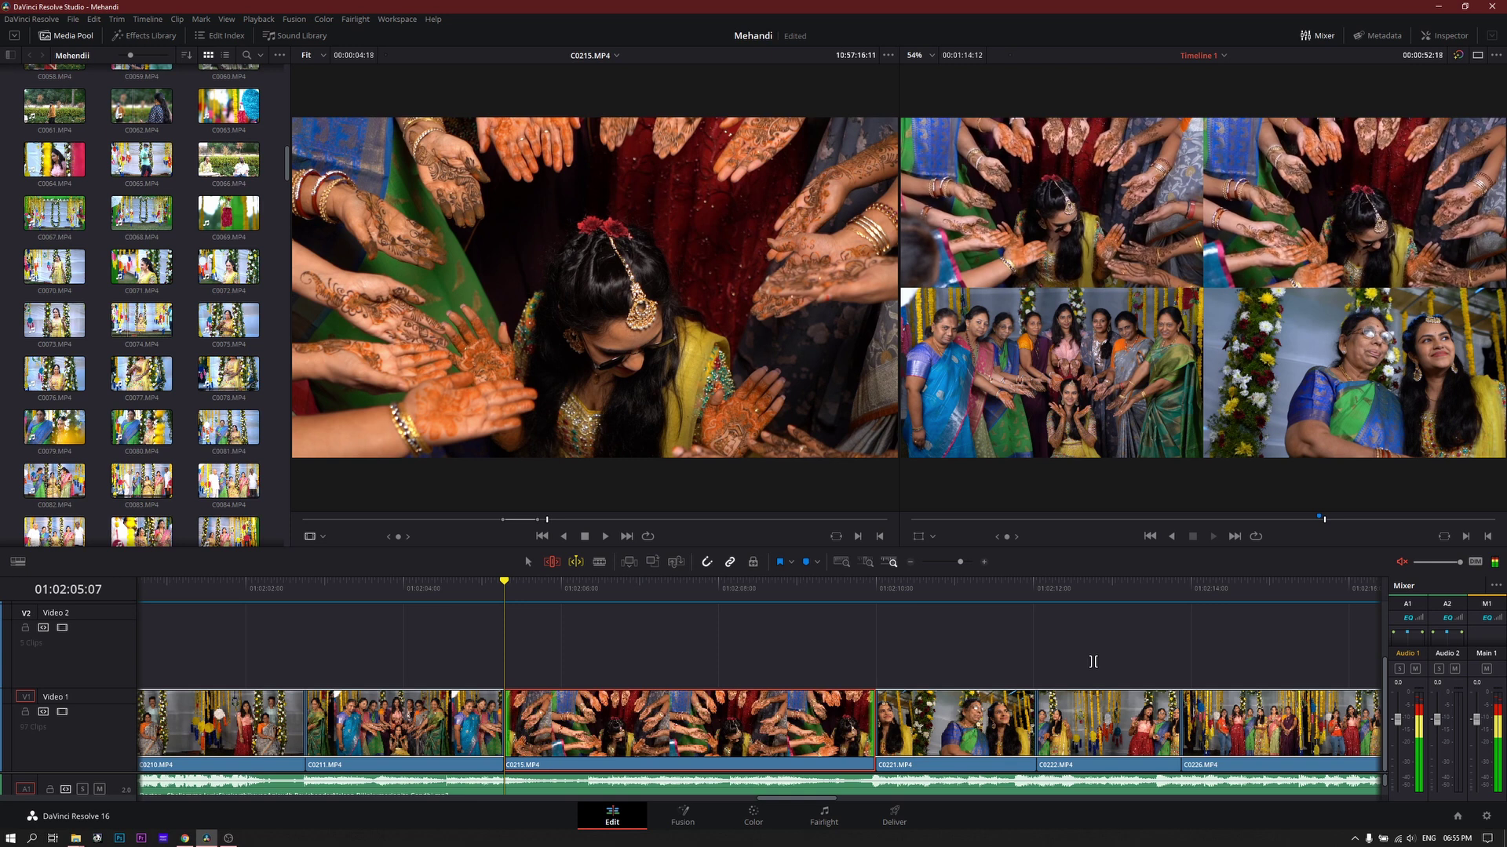
{"action": "key", "text": "k"}
{"action": "key", "text": "ctrl+s"}
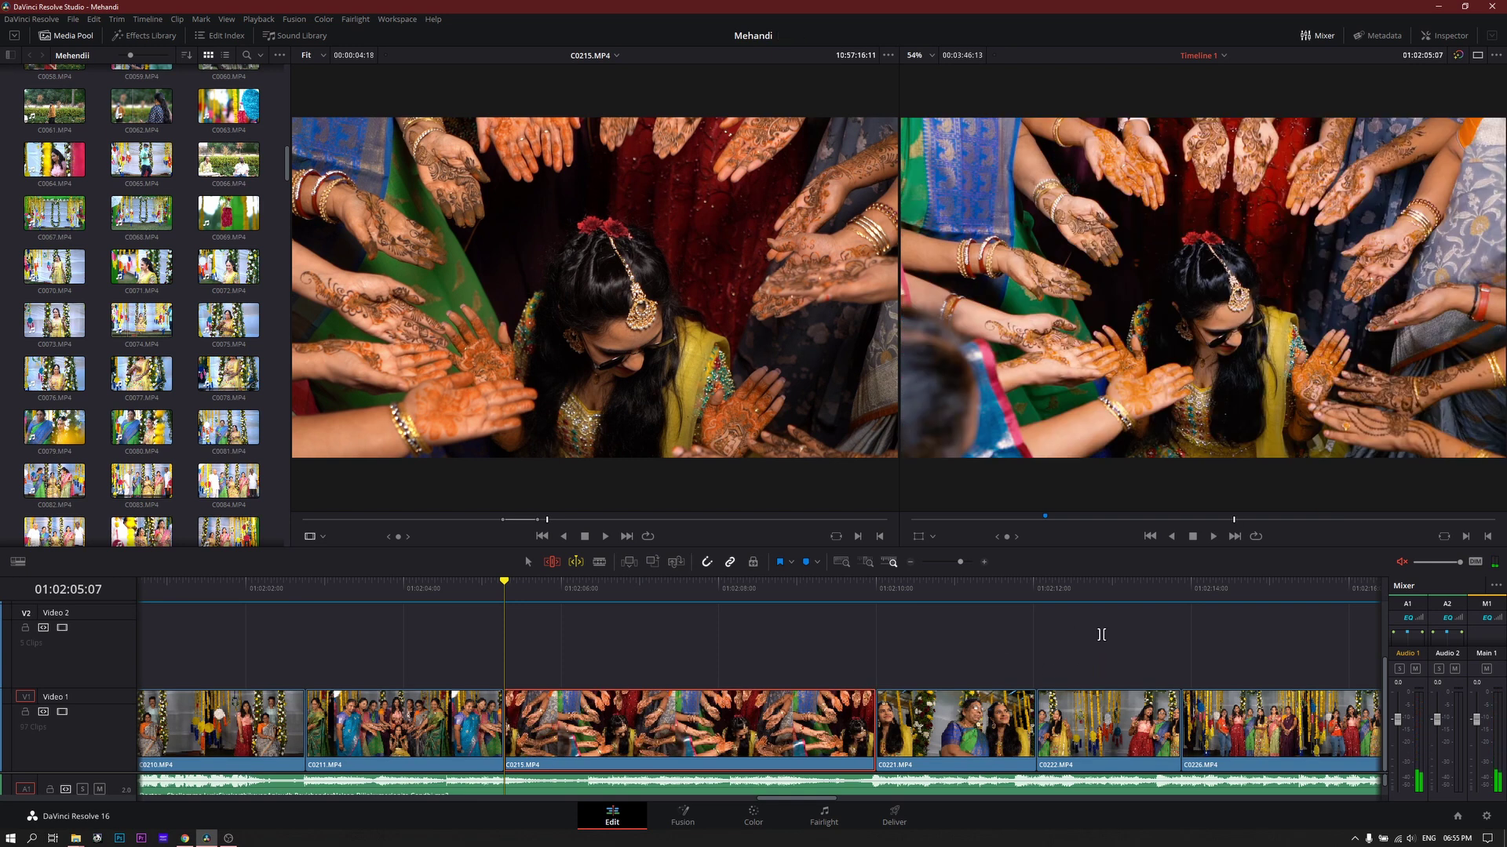
{"action": "key", "text": "l"}
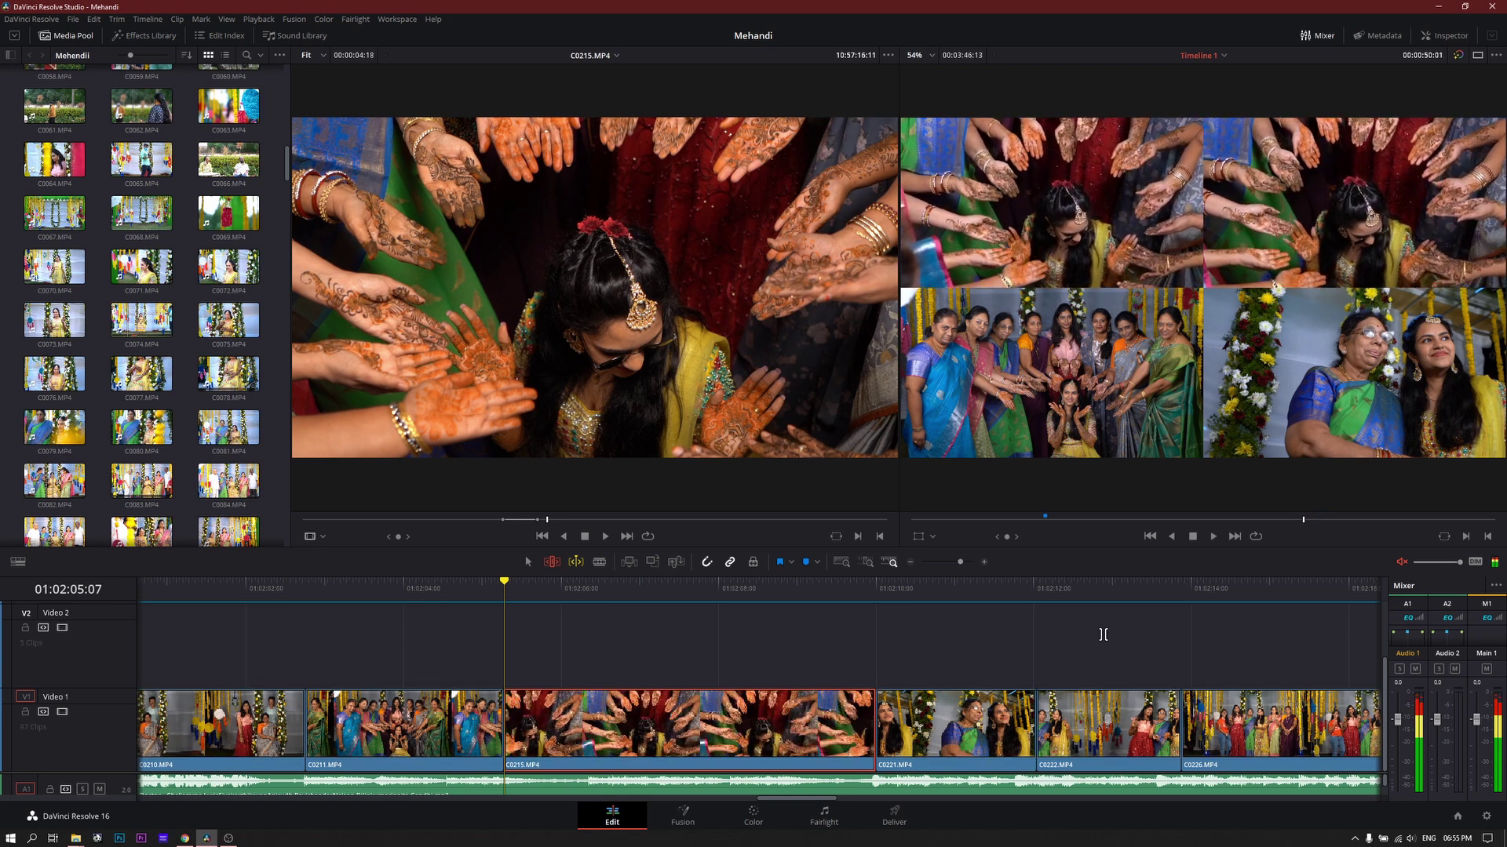
{"action": "key", "text": "k"}
{"action": "key", "text": "ctrl+s"}
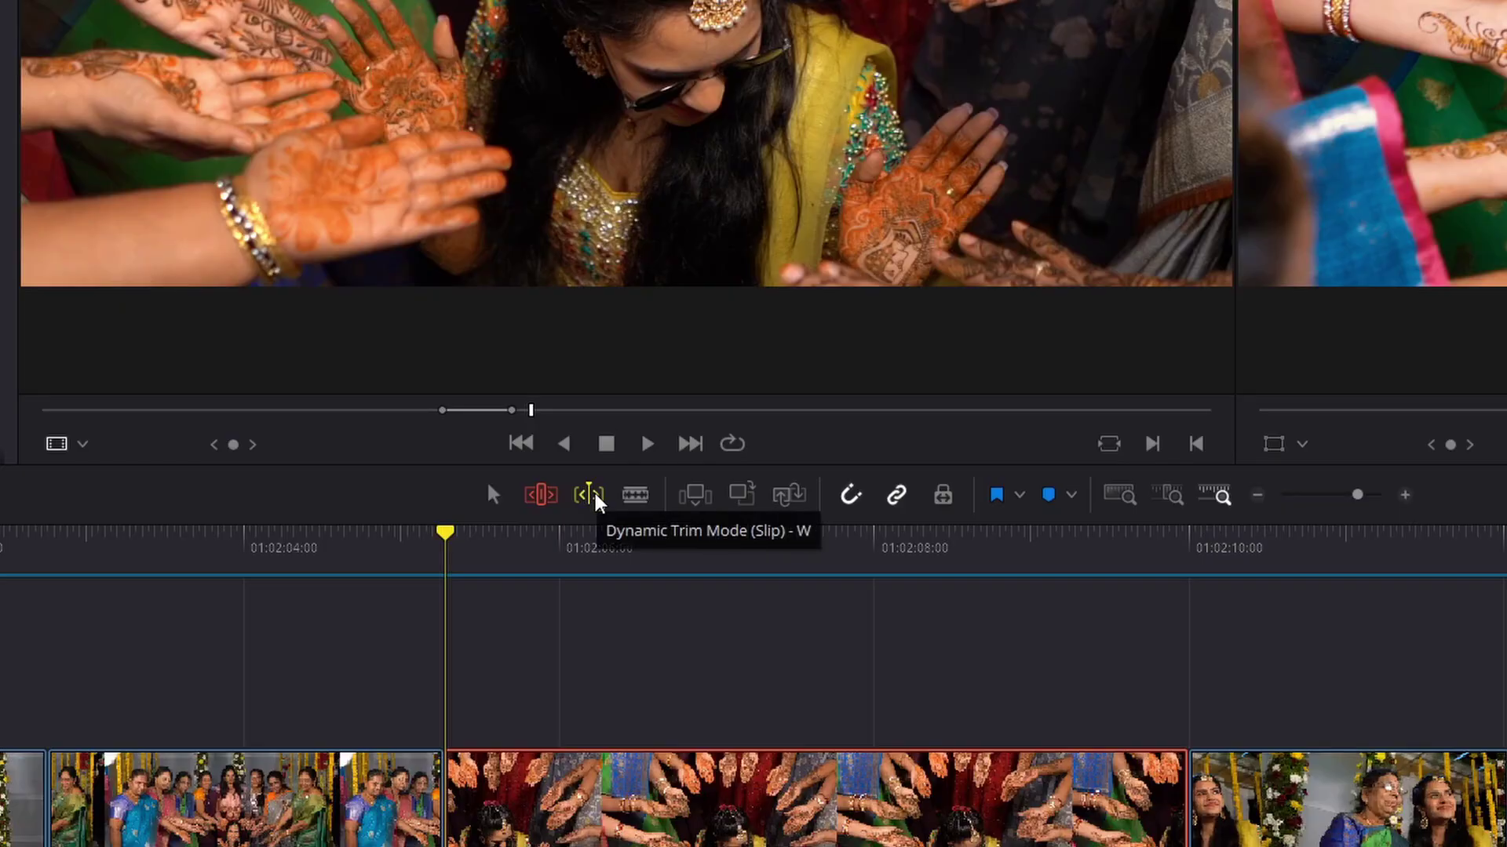
Switch Dynamic Trim to Slide and use L/J/K to slide C0215 earlier.
{"action": "right_click", "coordinate": [578, 563]}
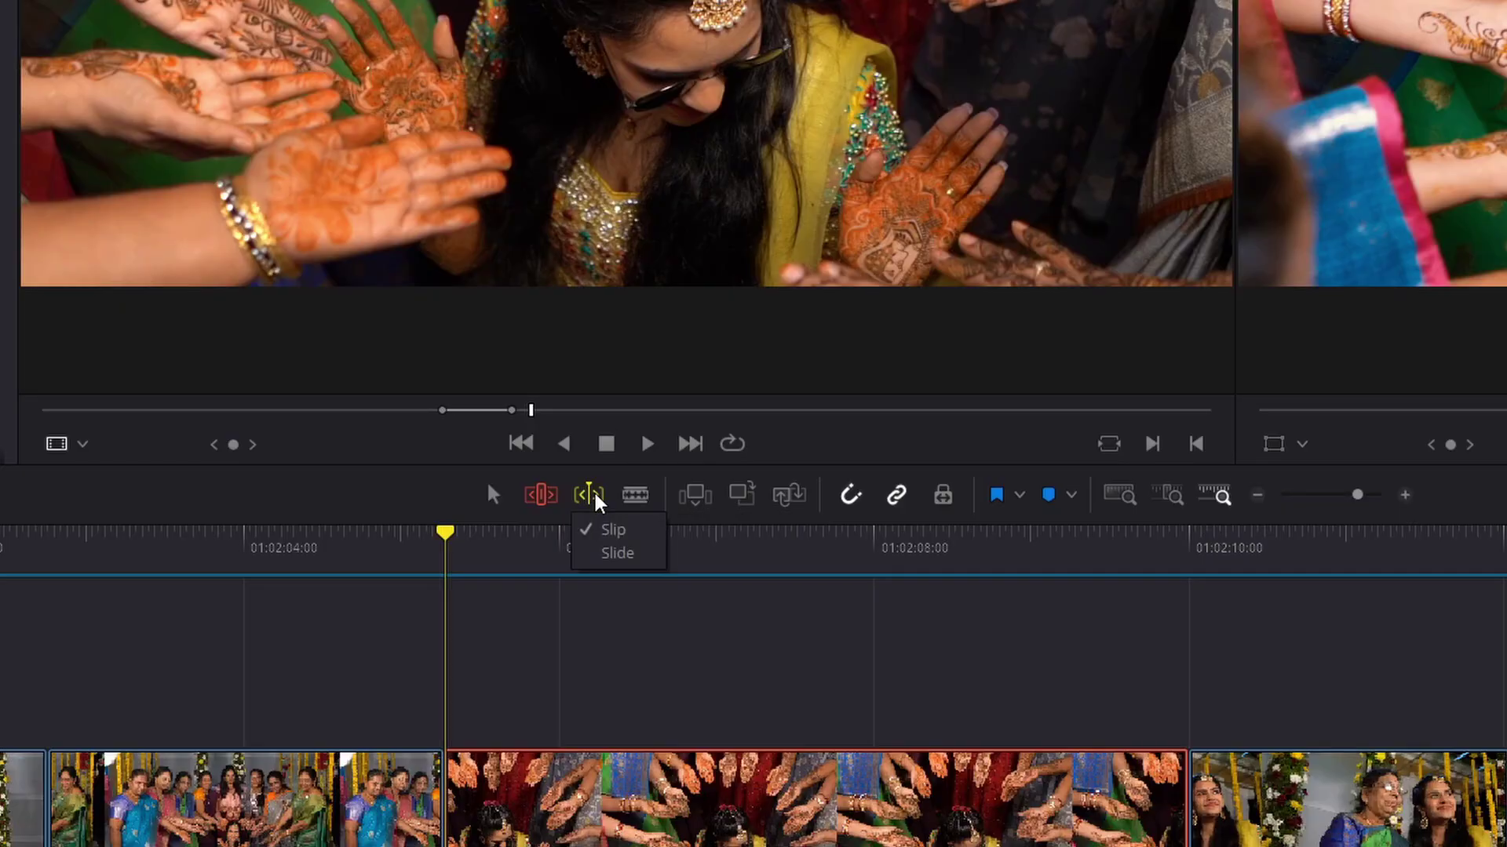
{"action": "left_click", "coordinate": [618, 558]}
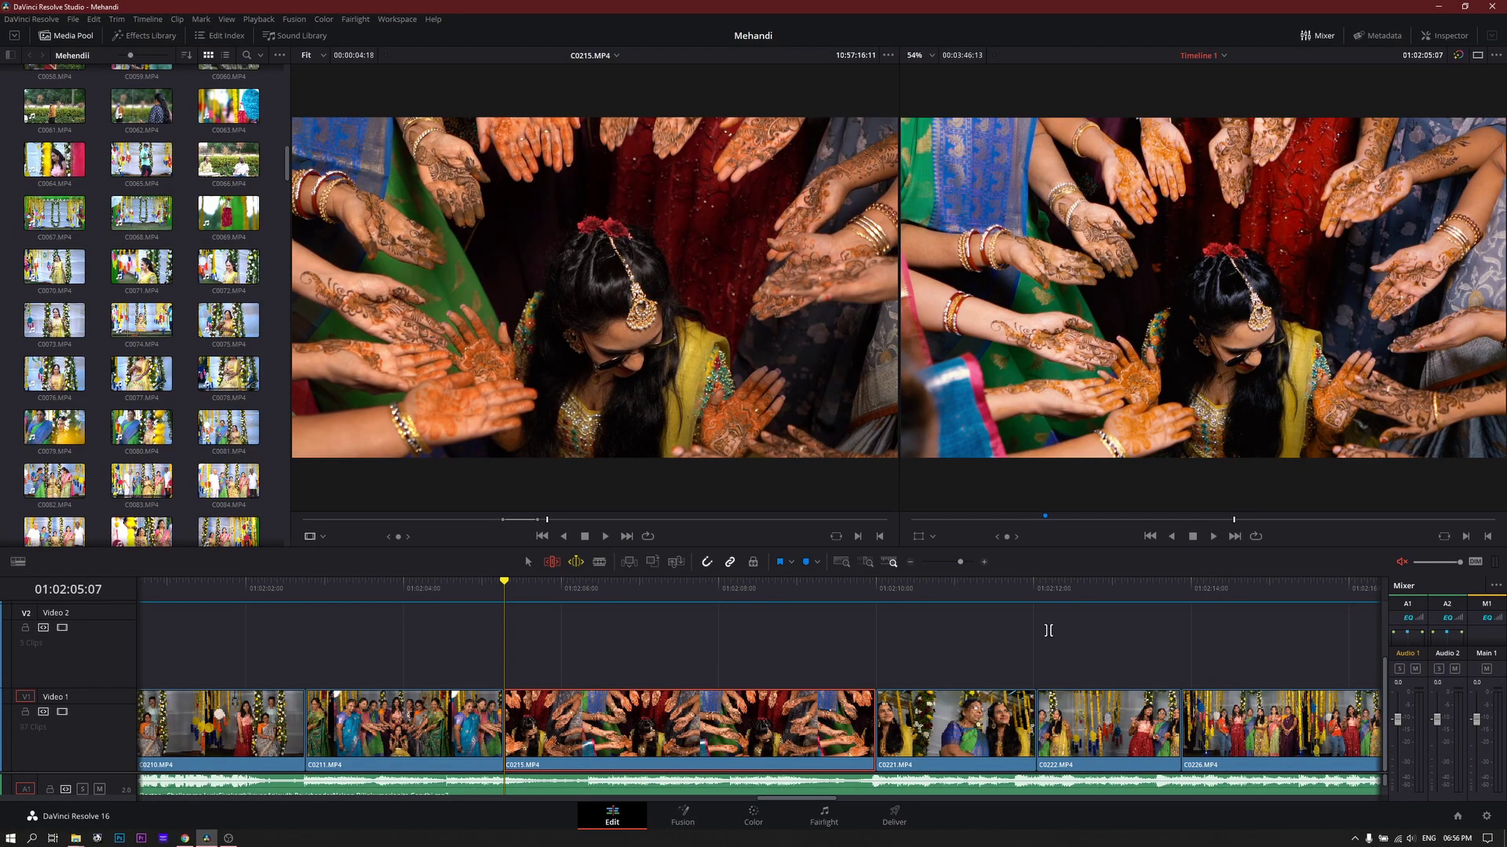
{"action": "key", "text": "l"}
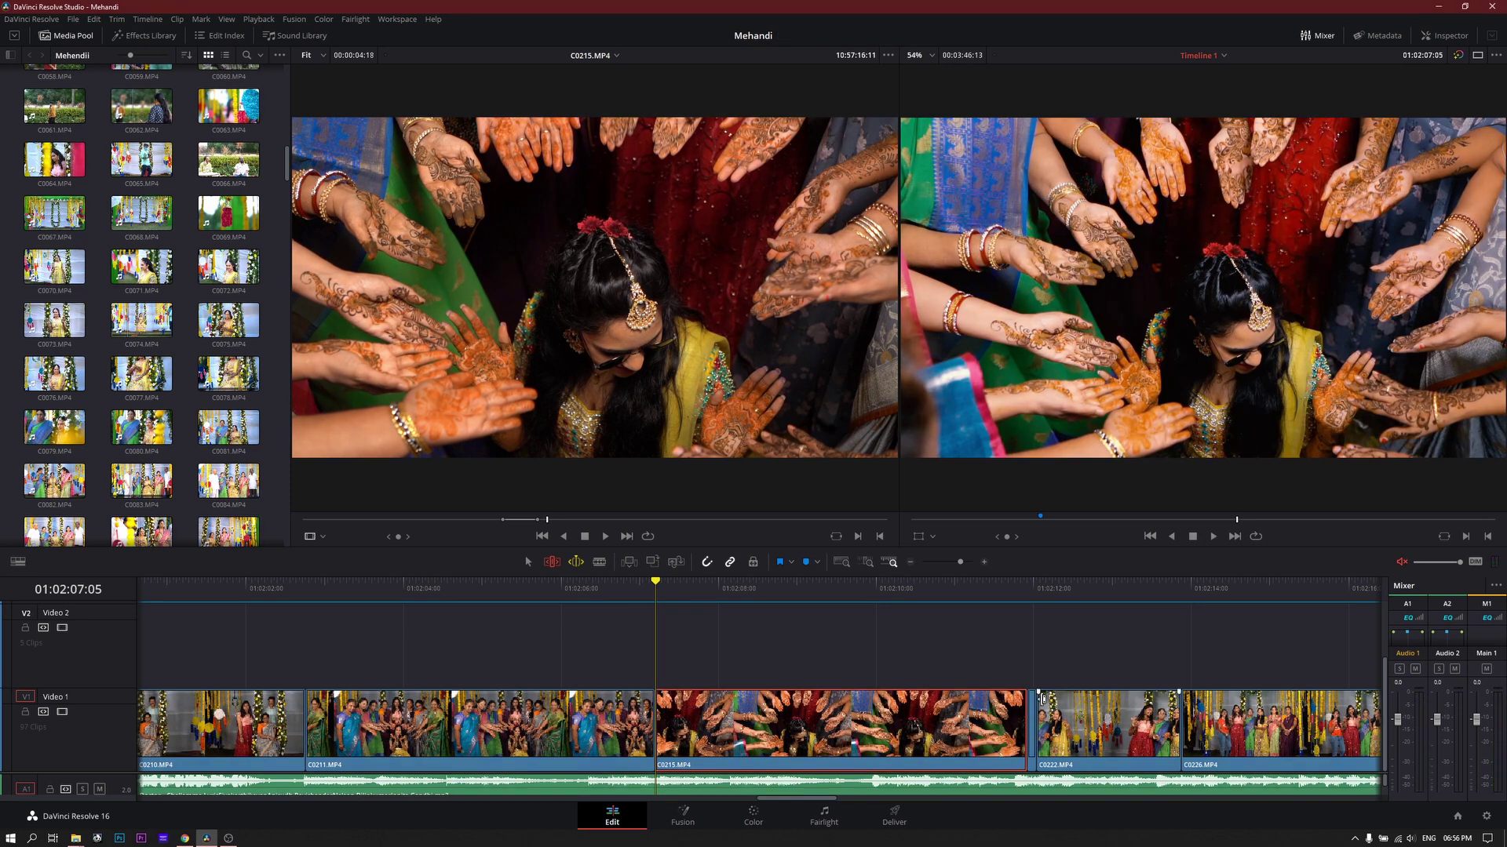
{"action": "key", "text": "j"}
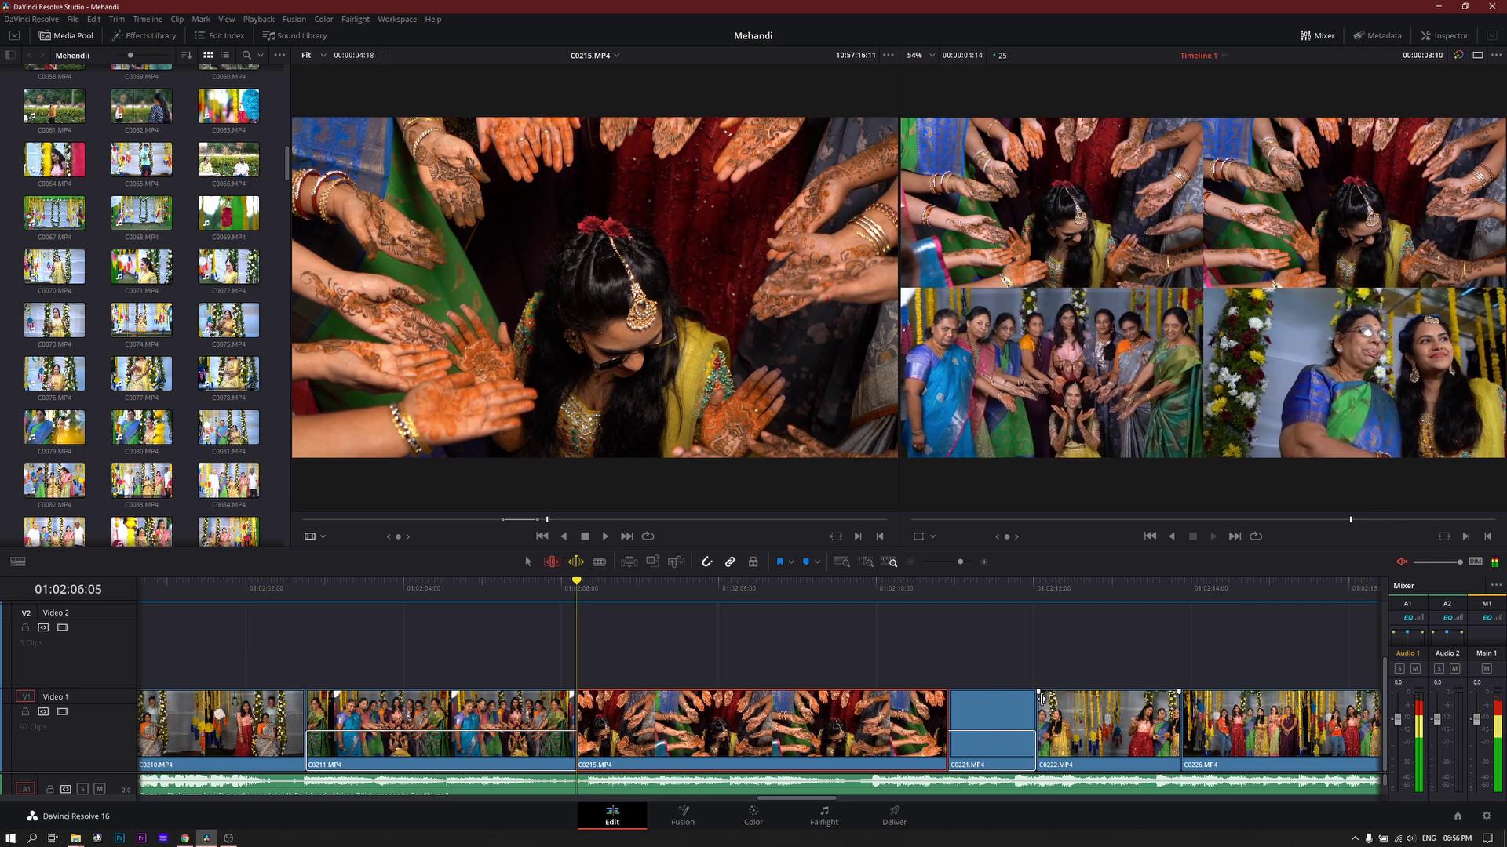
{"action": "key", "text": "k"}
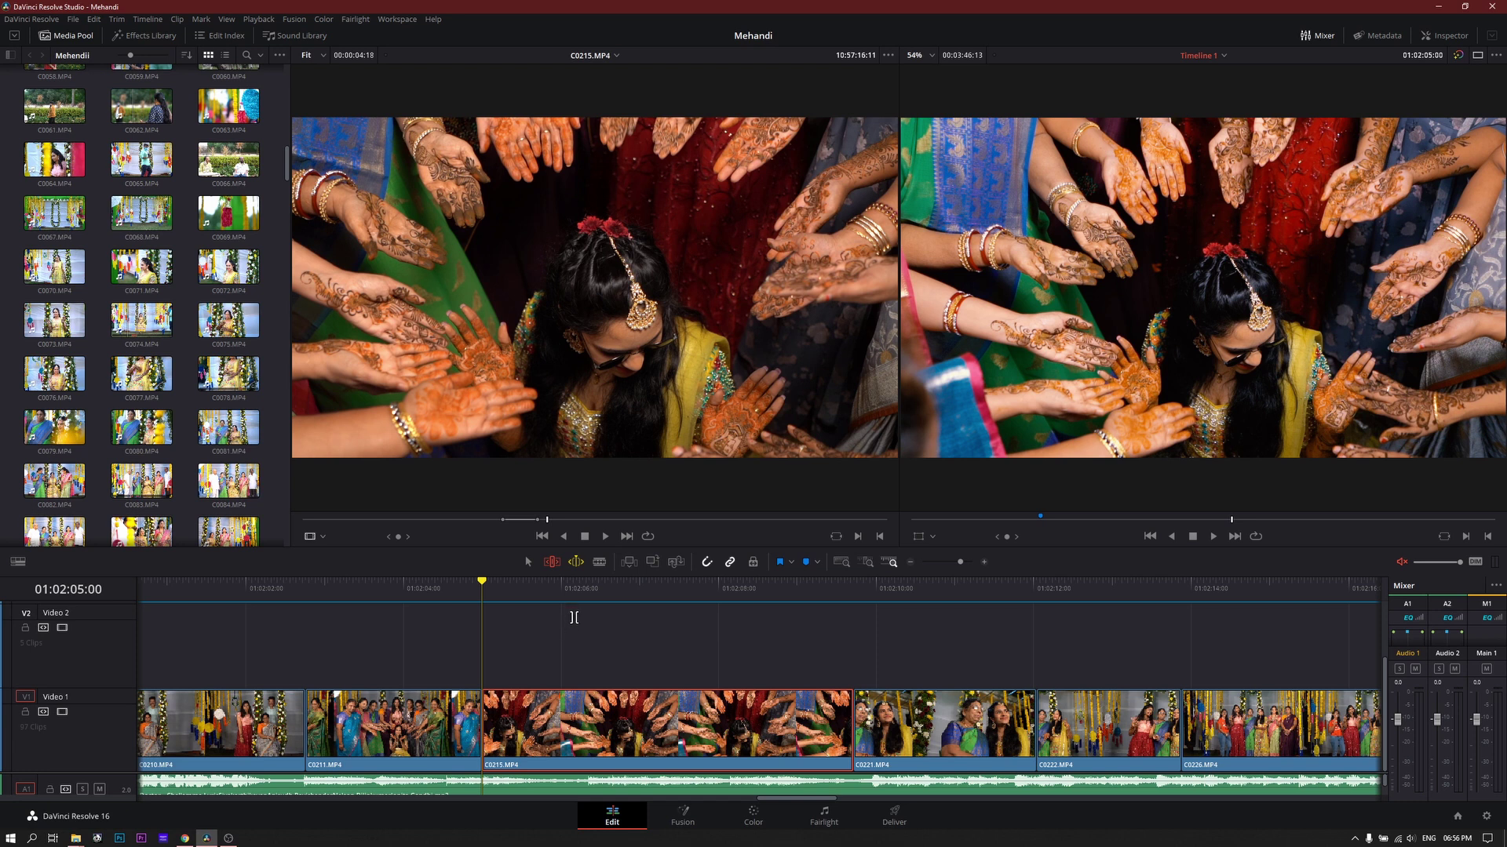
Move the playhead on to the clip following C0215.
{"action": "left_click", "coordinate": [582, 565]}
{"action": "left_click", "coordinate": [991, 644]}
{"action": "scroll", "coordinate": [784, 667], "scroll_direction": "down", "scroll_amount": 5}
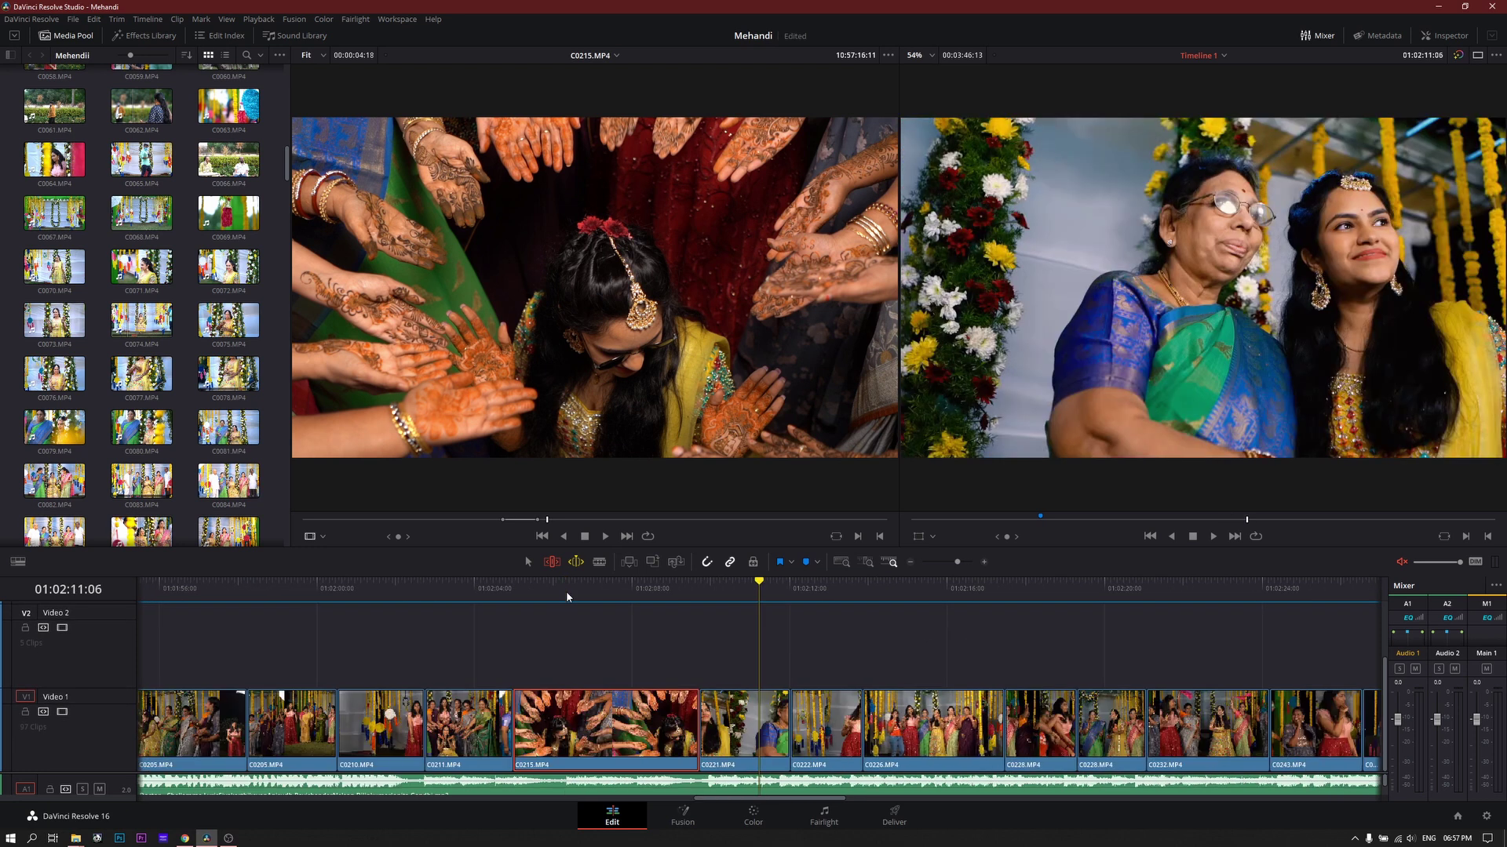
Zoom the timeline and play from around 01:00:48, returning the playhead to 01:00:47:23.
{"action": "scroll", "coordinate": [568, 598], "scroll_direction": "down", "scroll_amount": 2}
{"action": "left_click", "coordinate": [382, 599]}
{"action": "scroll", "coordinate": [649, 596], "scroll_direction": "up", "scroll_amount": 4}
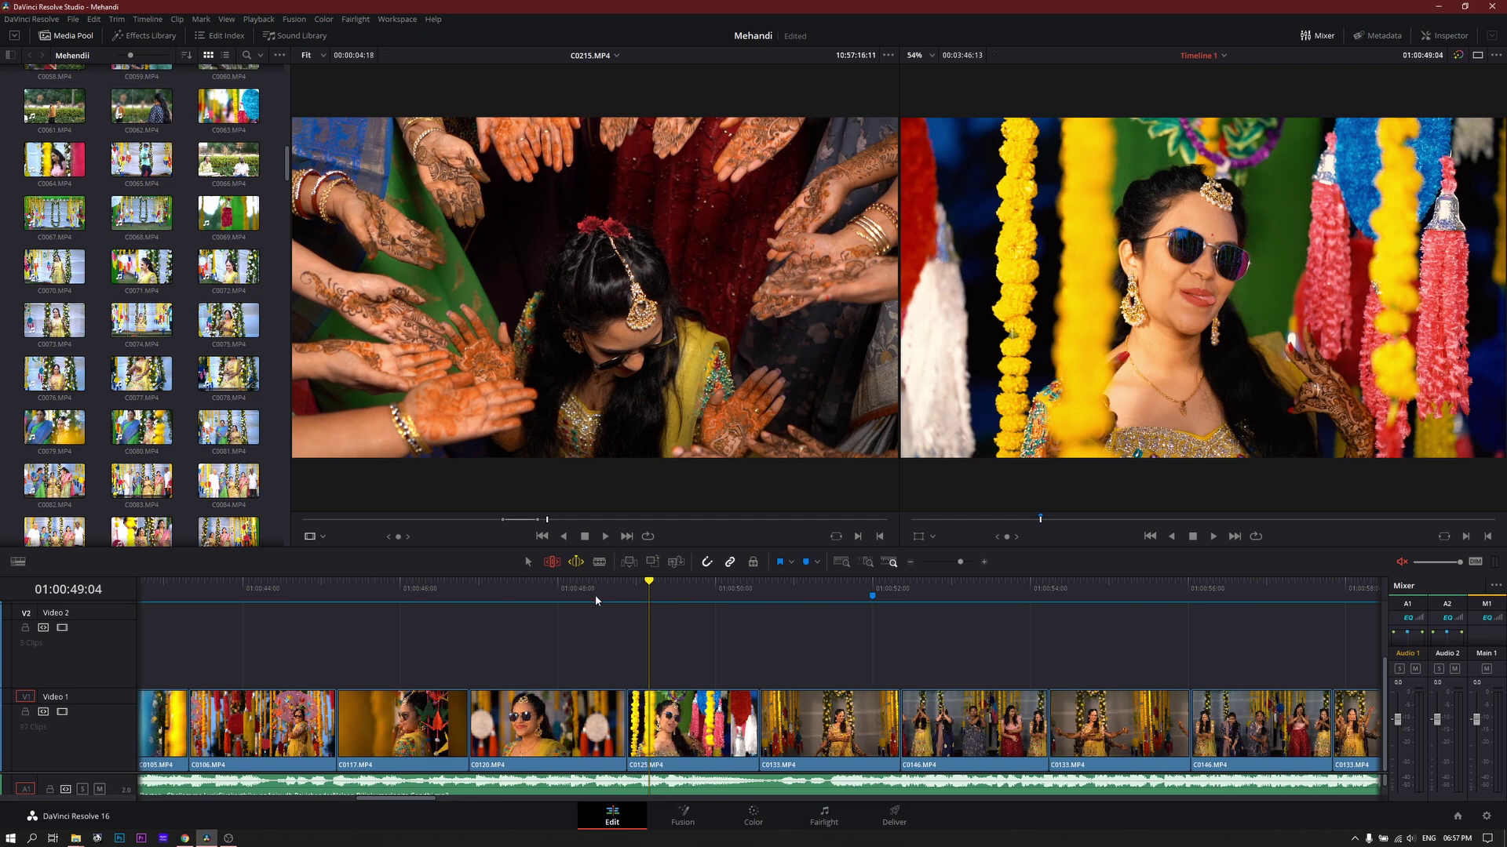
{"action": "left_click", "coordinate": [596, 601]}
{"action": "scroll", "coordinate": [637, 597], "scroll_direction": "down", "scroll_amount": 2}
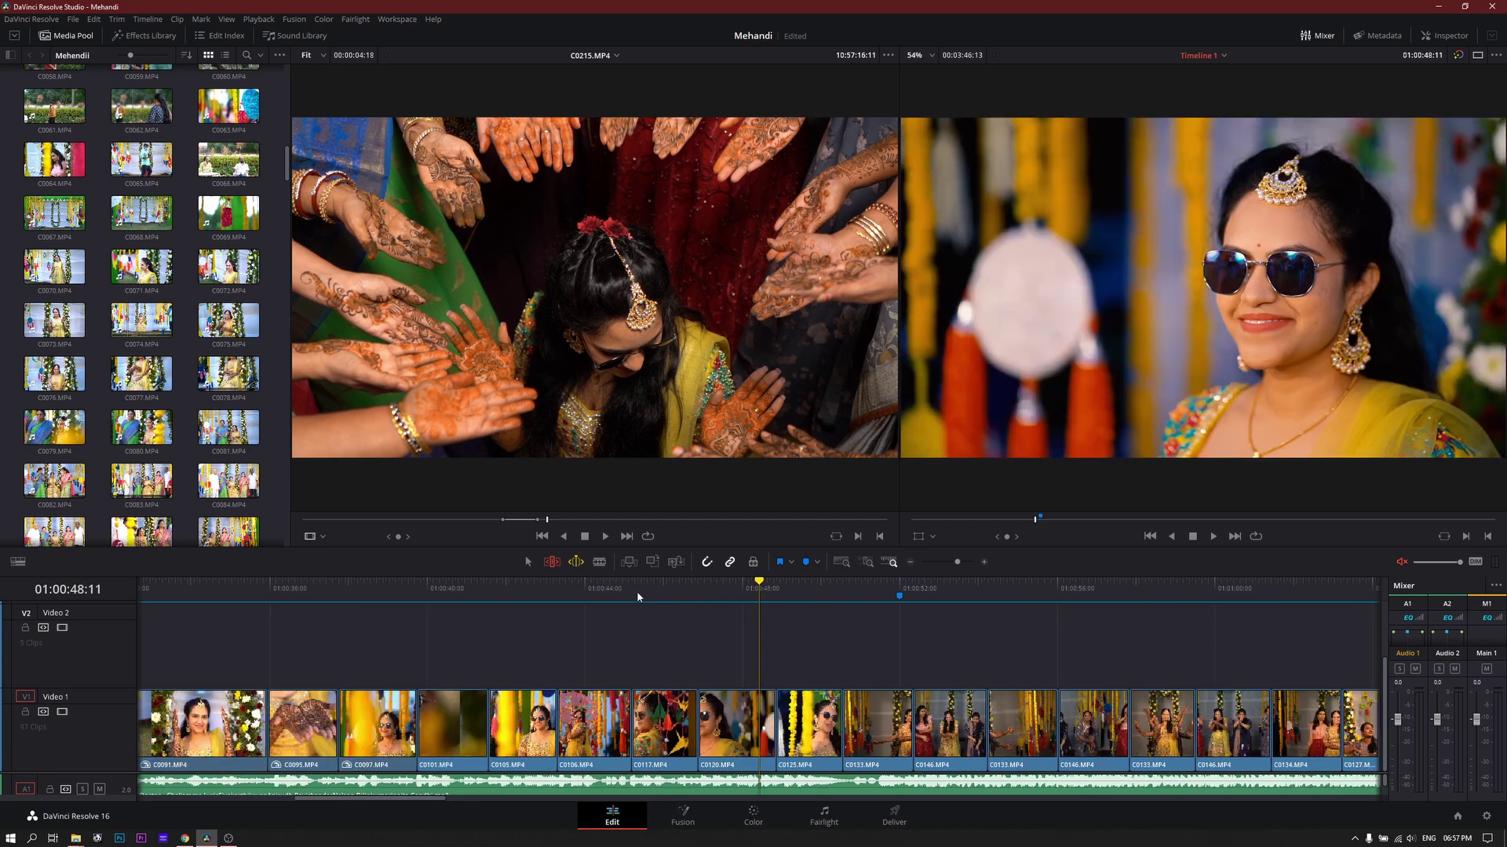
{"action": "scroll", "coordinate": [637, 597], "scroll_direction": "up", "scroll_amount": 2}
{"action": "key", "text": "space"}
{"action": "left_click", "coordinate": [719, 590]}
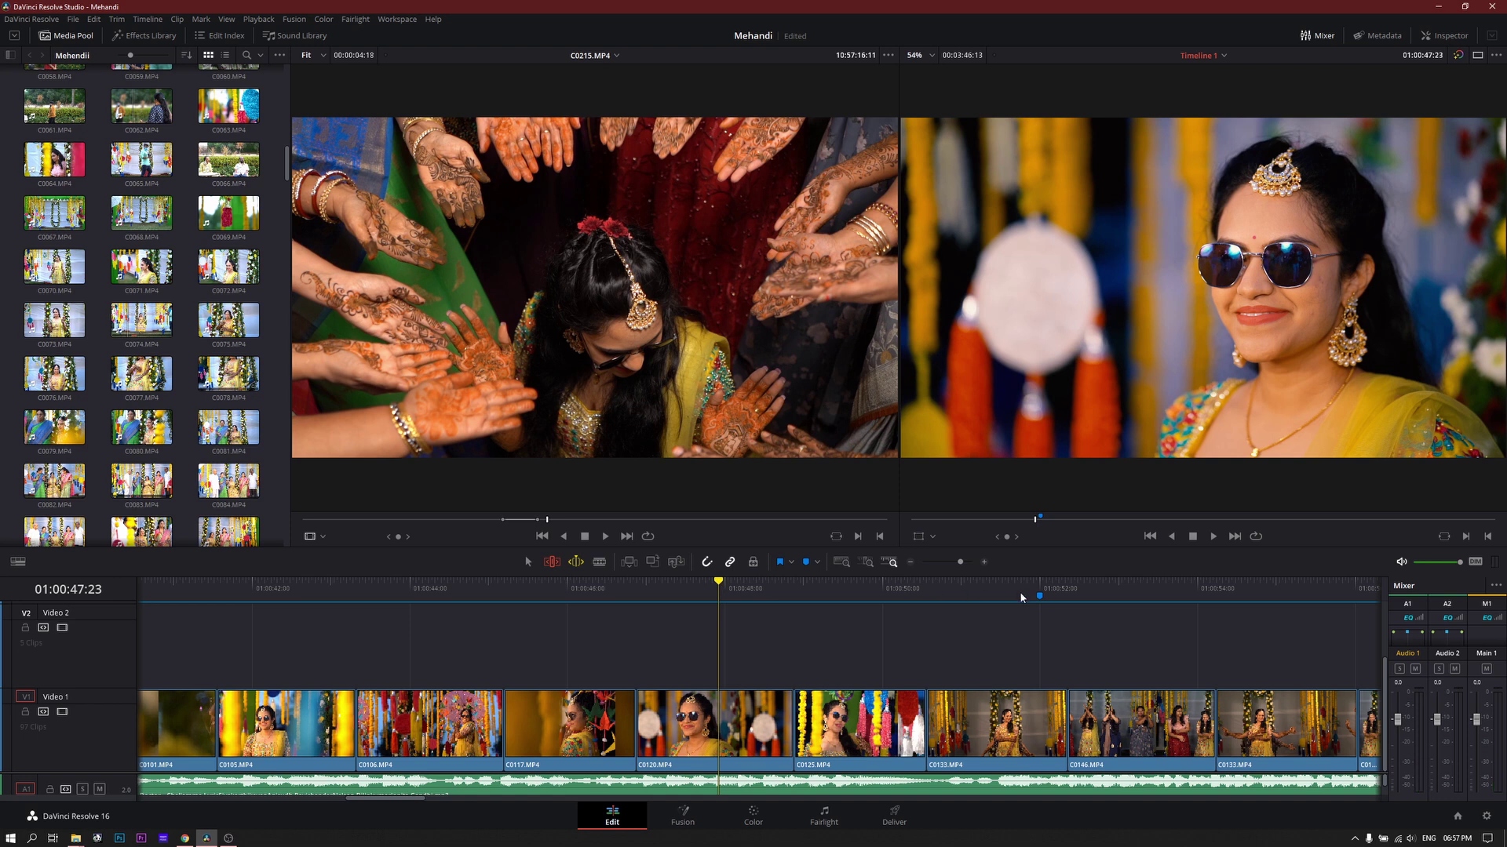
Turn off Dynamic Trim and nudge the playhead back to 01:00:47:16.
{"action": "scroll", "coordinate": [1021, 597], "scroll_direction": "down", "scroll_amount": 2}
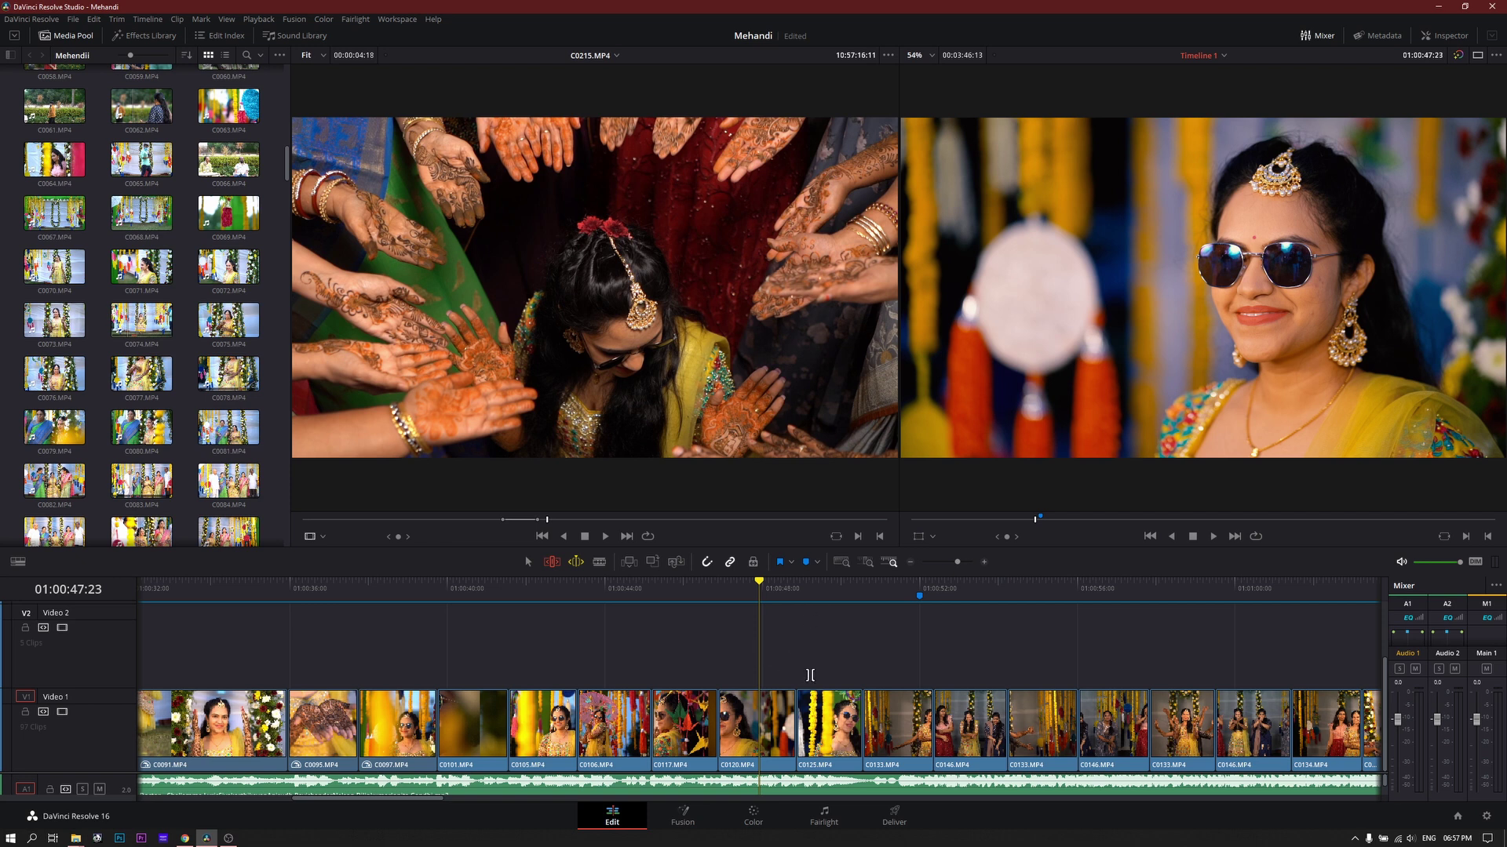
{"action": "scroll", "coordinate": [588, 643], "scroll_direction": "up", "scroll_amount": 2}
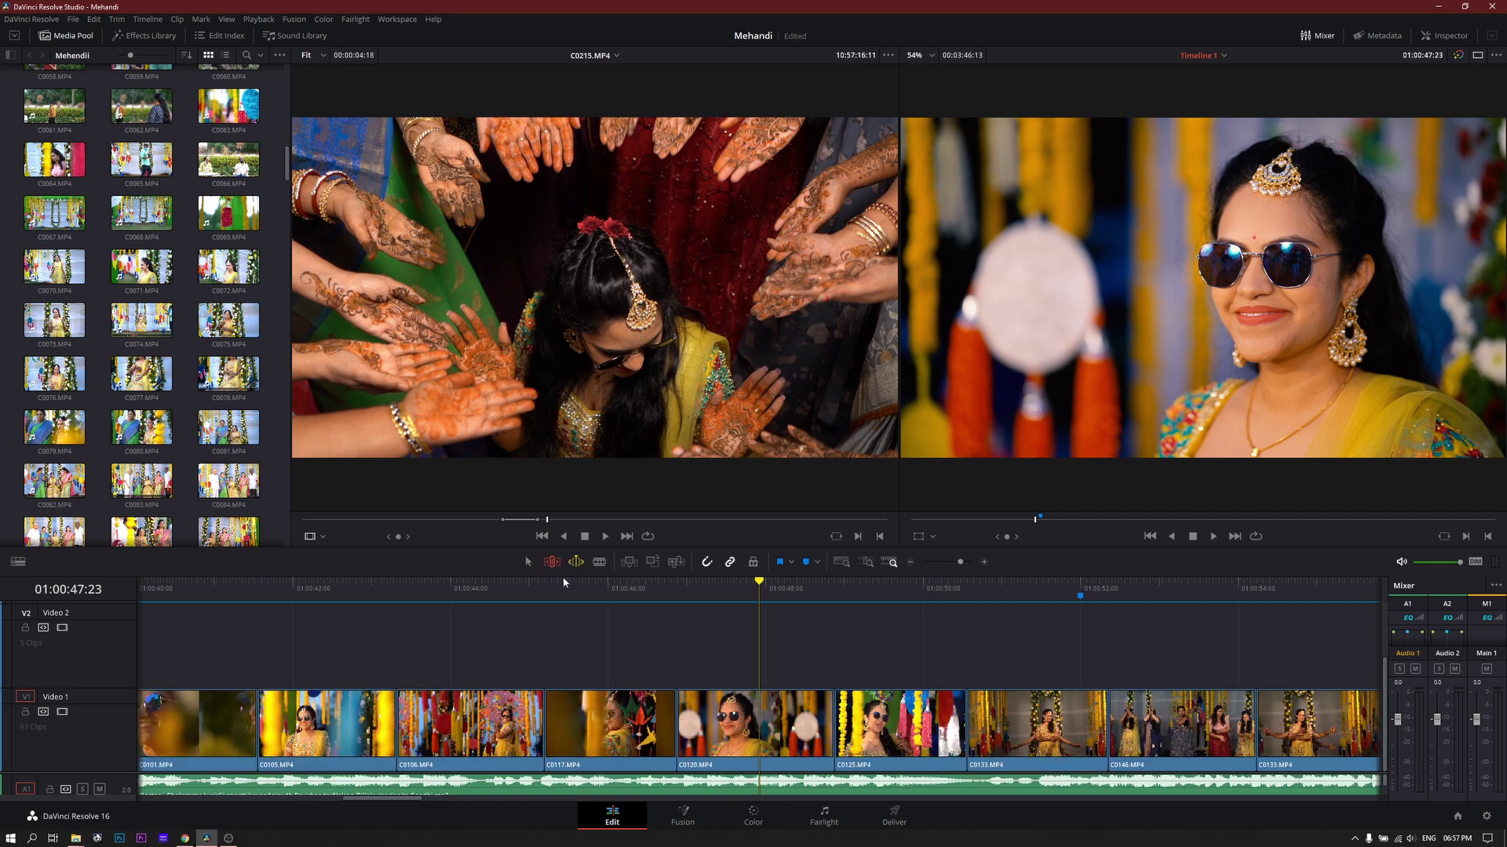
{"action": "left_click", "coordinate": [582, 567]}
{"action": "left_click", "coordinate": [737, 597]}
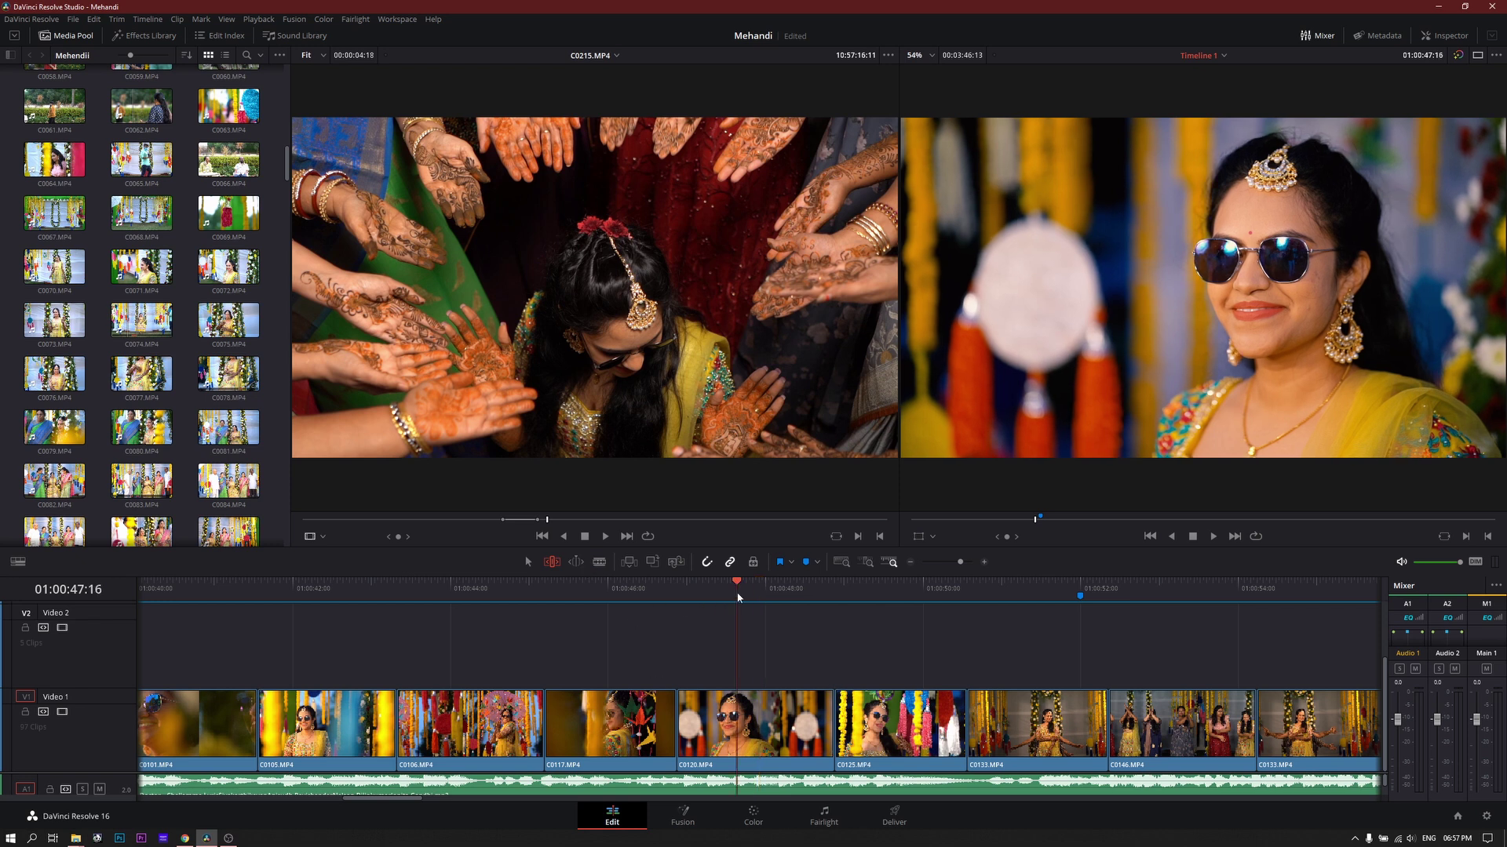
{"action": "key", "text": "space"}
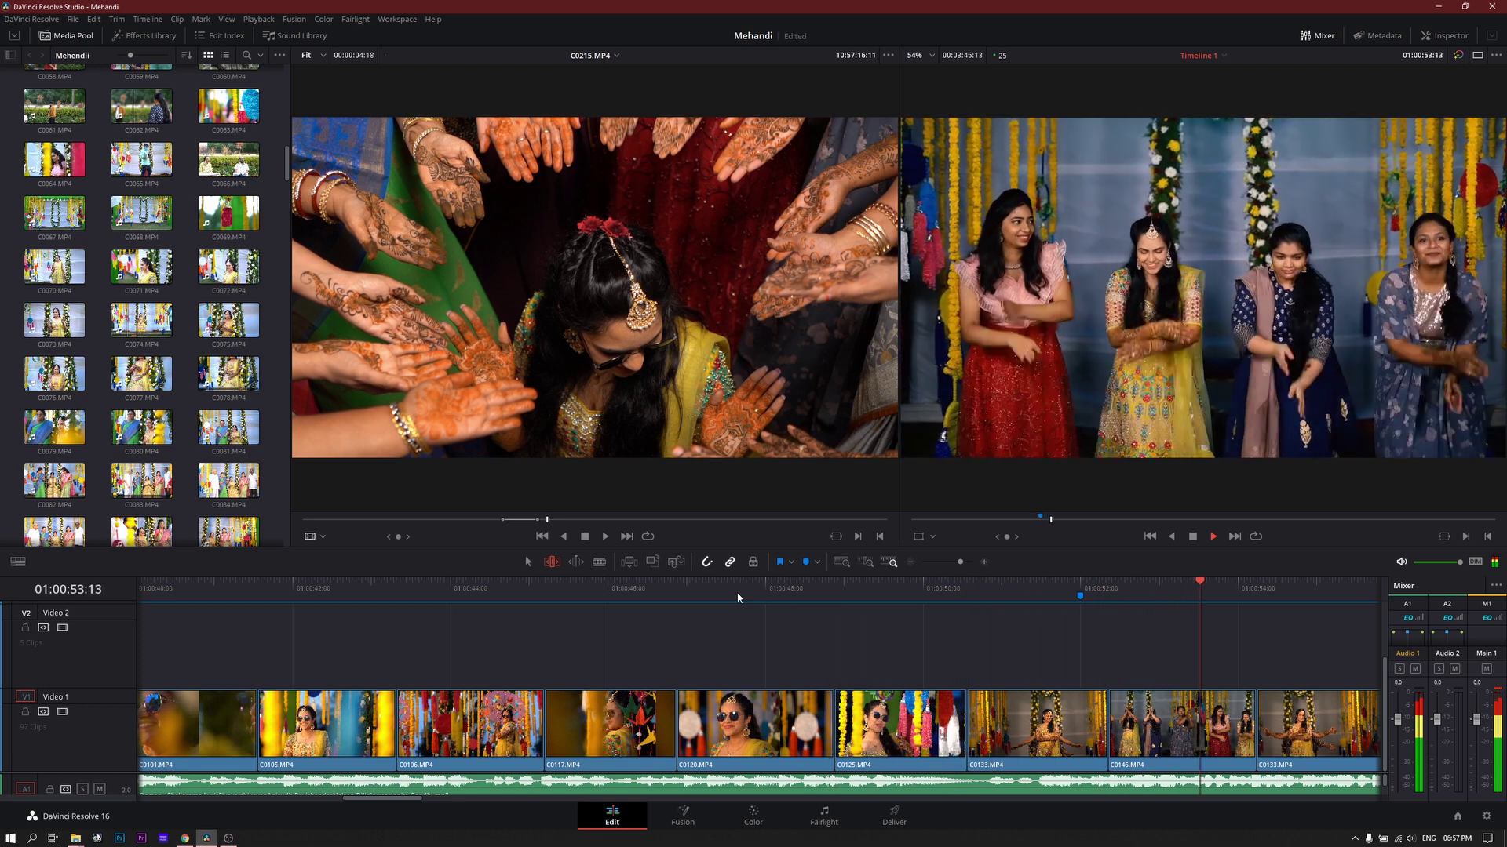
{"action": "key", "text": "space"}
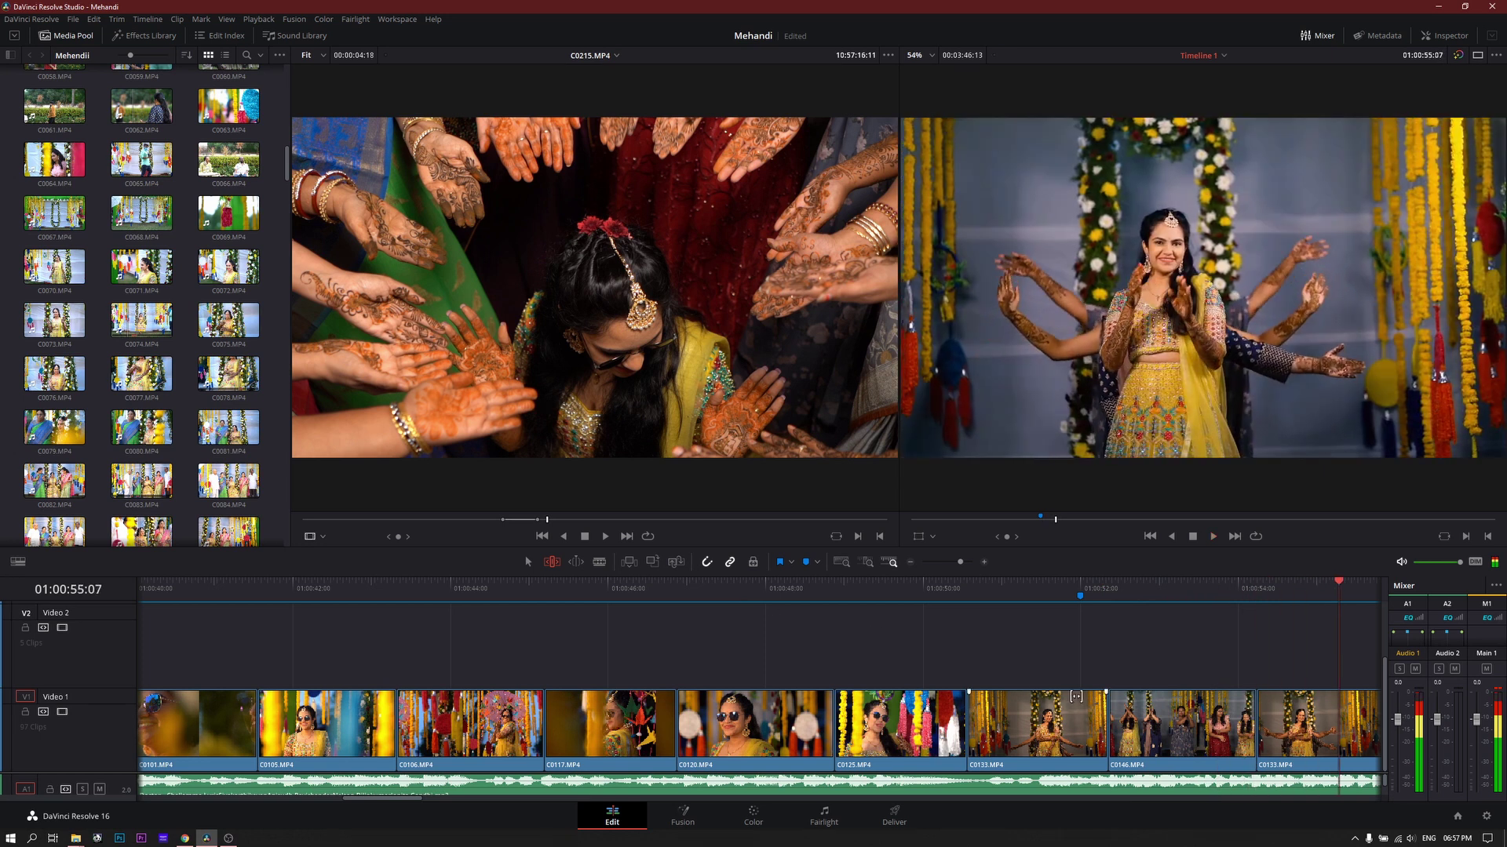
{"action": "left_click", "coordinate": [983, 590]}
{"action": "scroll", "coordinate": [965, 600], "scroll_direction": "right", "scroll_amount": 2}
{"action": "scroll", "coordinate": [918, 601], "scroll_direction": "right", "scroll_amount": 1}
{"action": "scroll", "coordinate": [879, 602], "scroll_direction": "right", "scroll_amount": 1}
{"action": "left_click", "coordinate": [870, 601]}
{"action": "scroll", "coordinate": [868, 594], "scroll_direction": "up", "scroll_amount": 2}
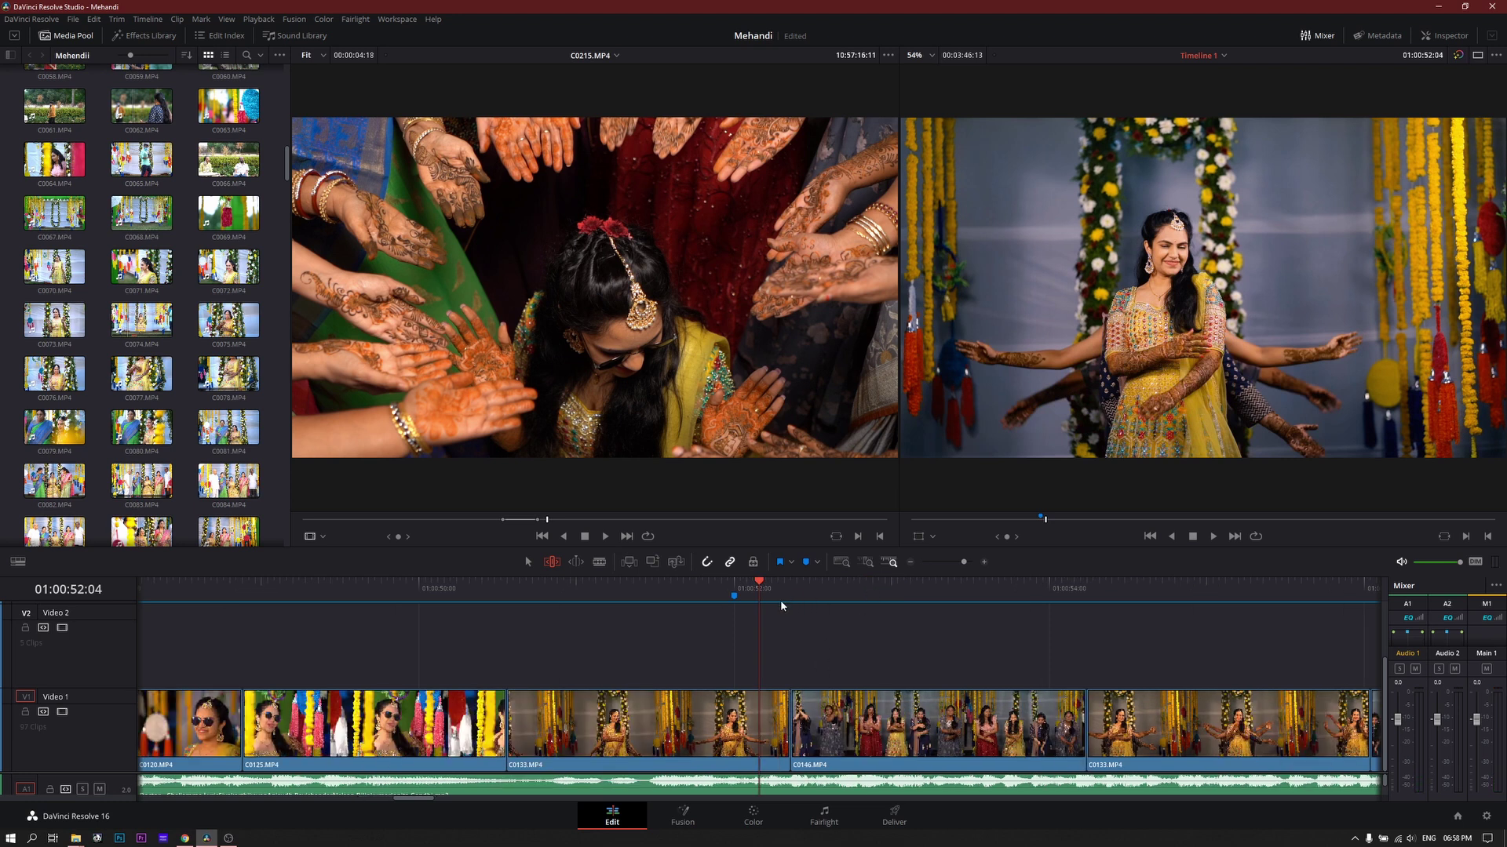
{"action": "left_click", "coordinate": [471, 588]}
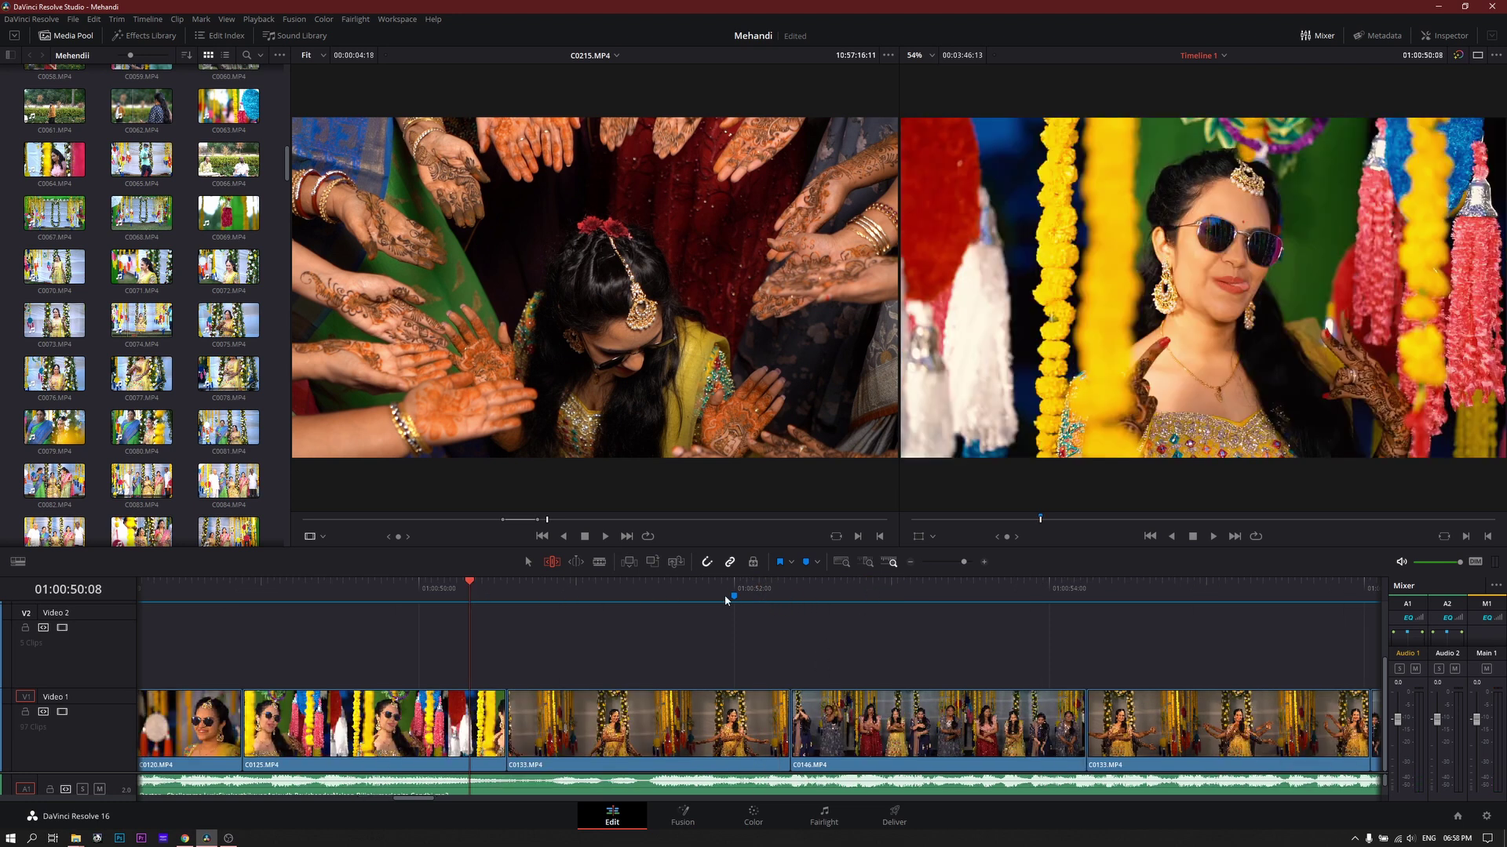
{"action": "key", "text": "space"}
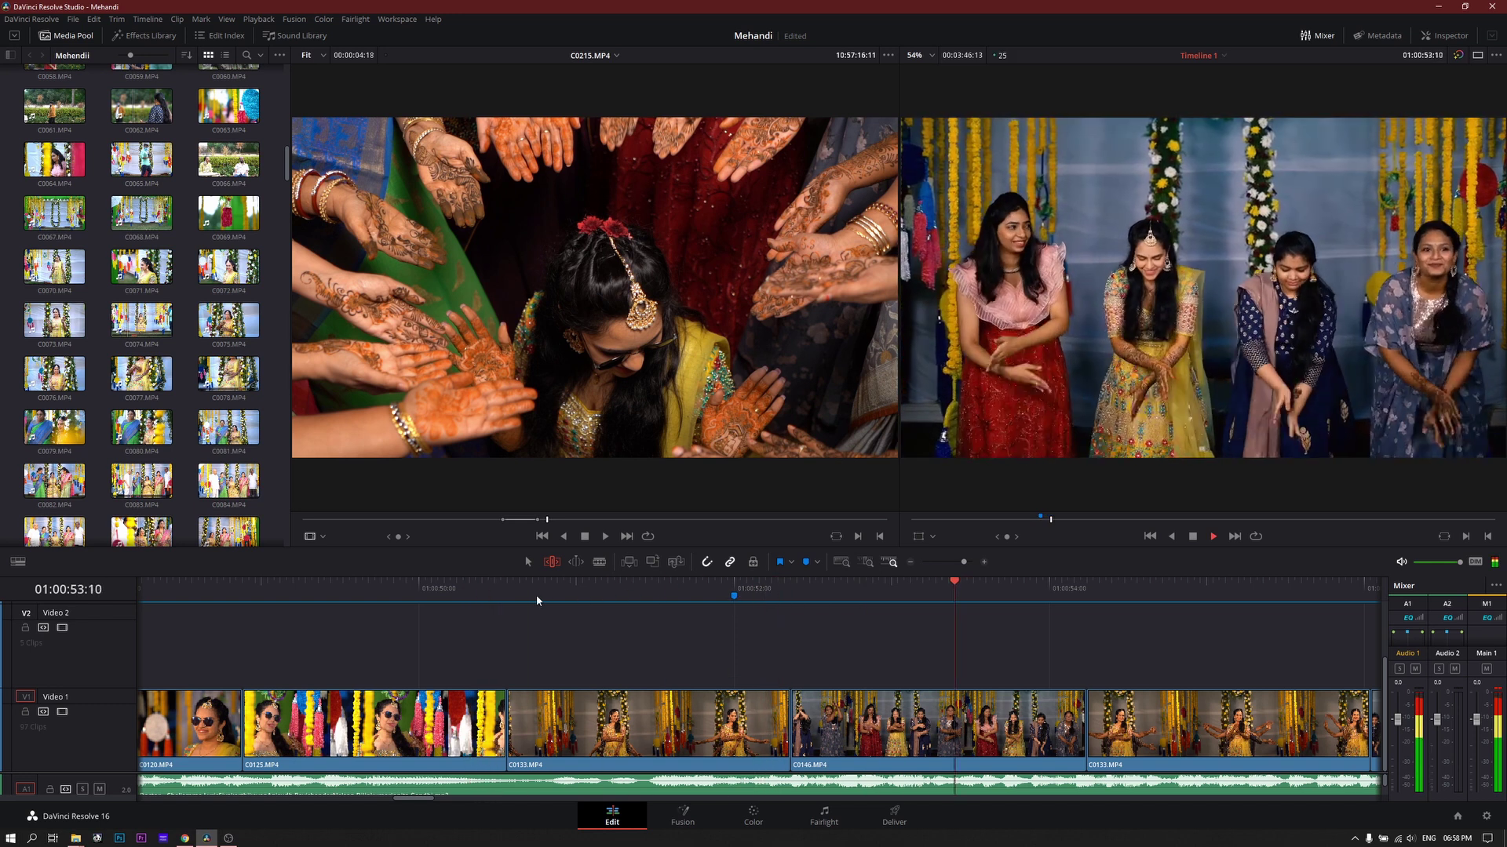
{"action": "left_click", "coordinate": [698, 725]}
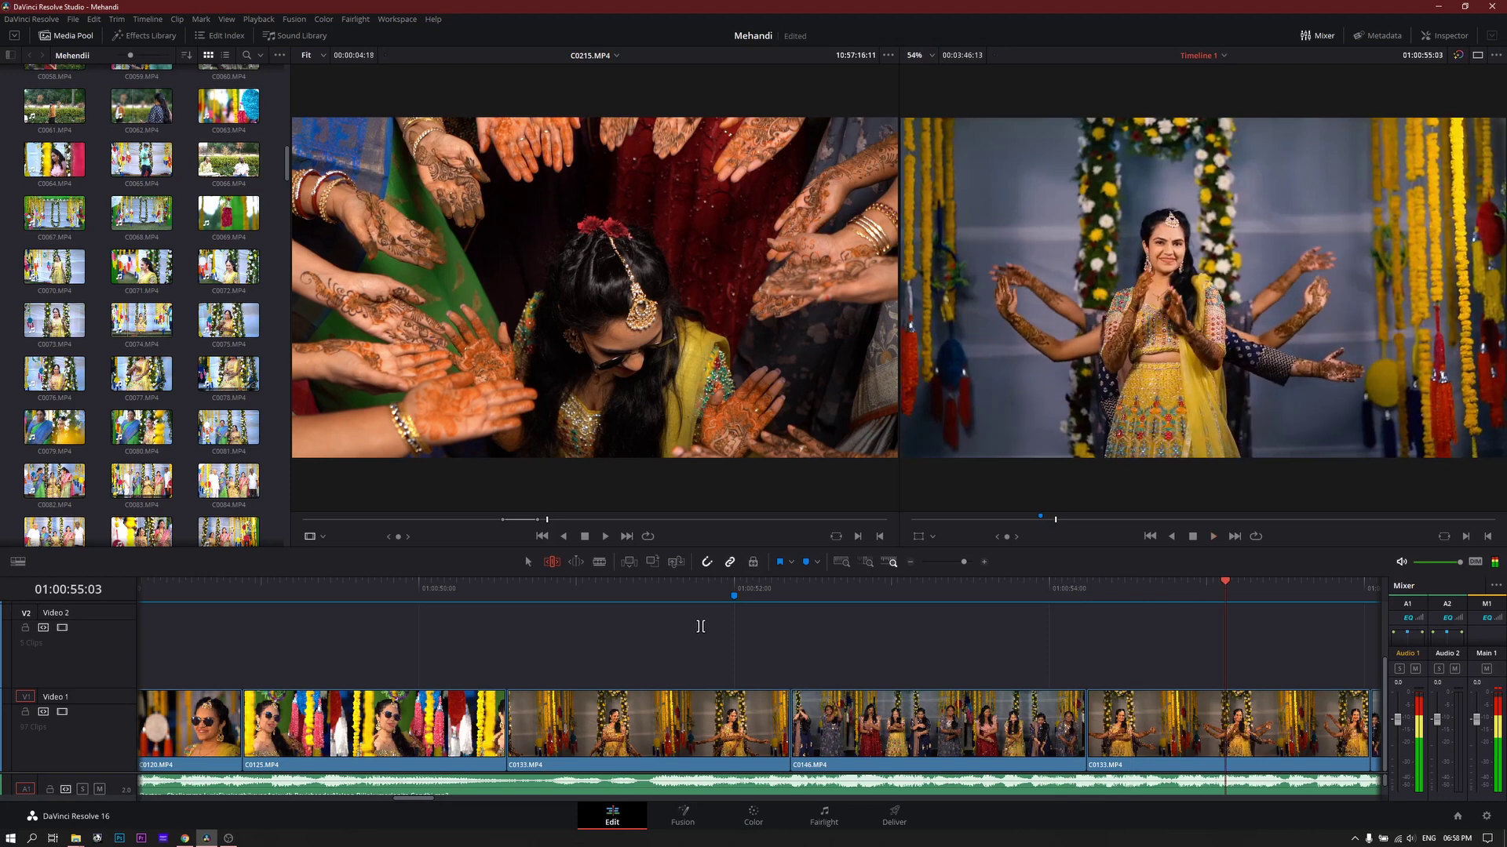
{"action": "left_click", "coordinate": [840, 714]}
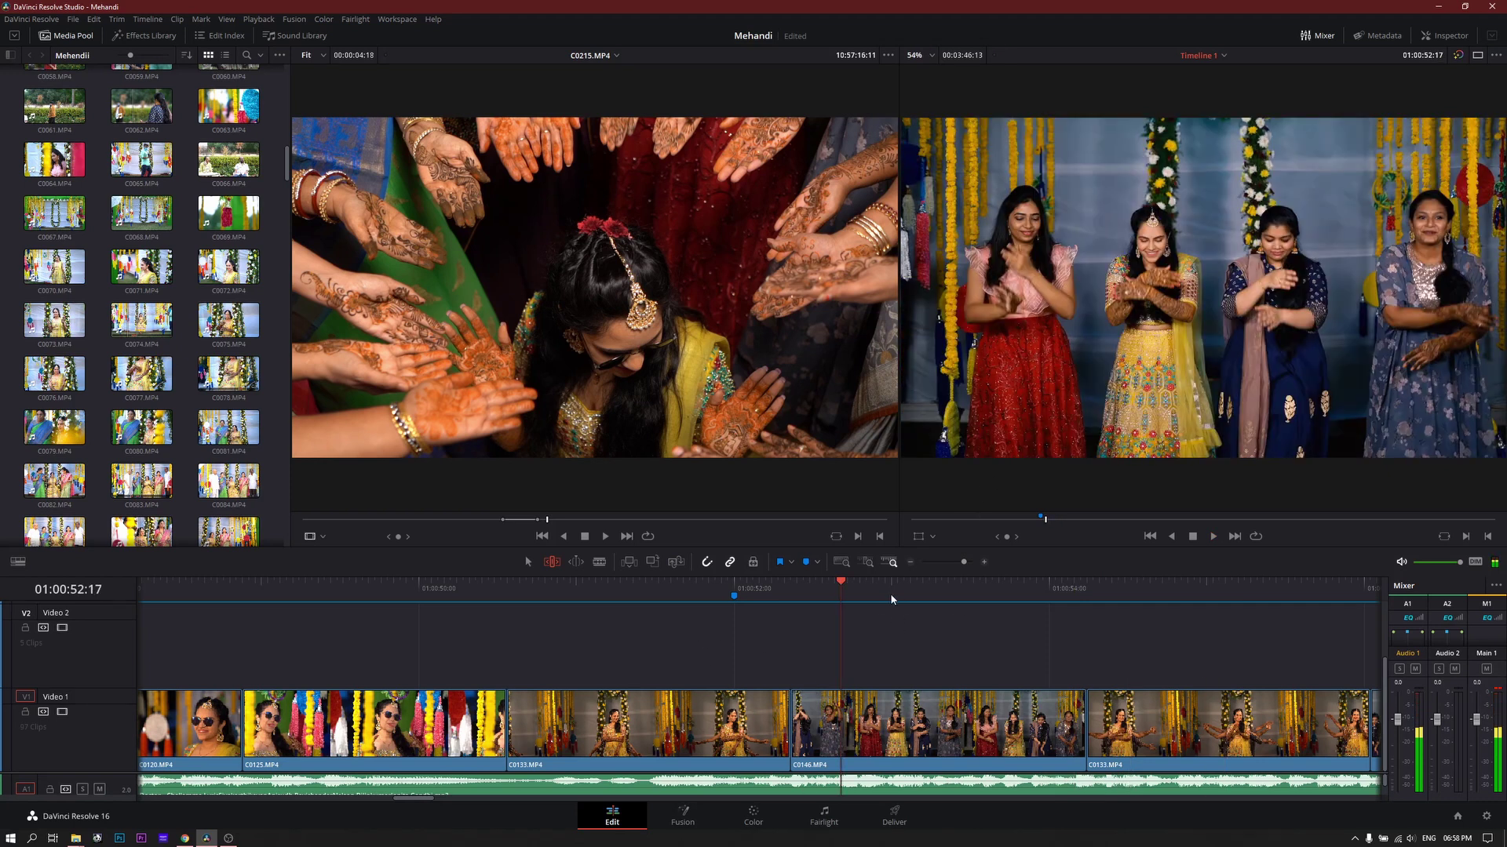
{"action": "left_click", "coordinate": [792, 710]}
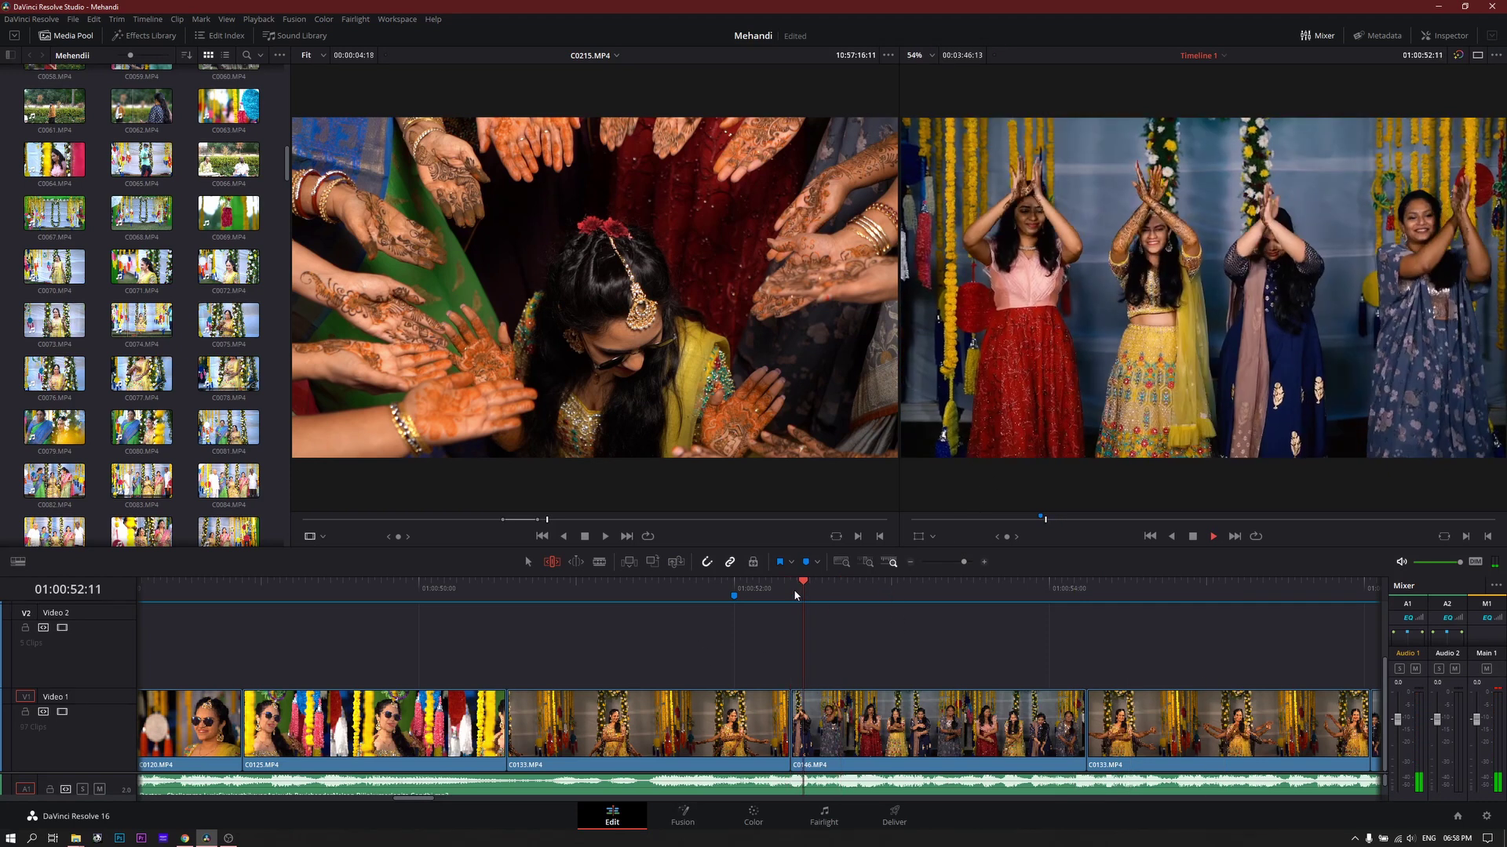
{"action": "left_click", "coordinate": [848, 703]}
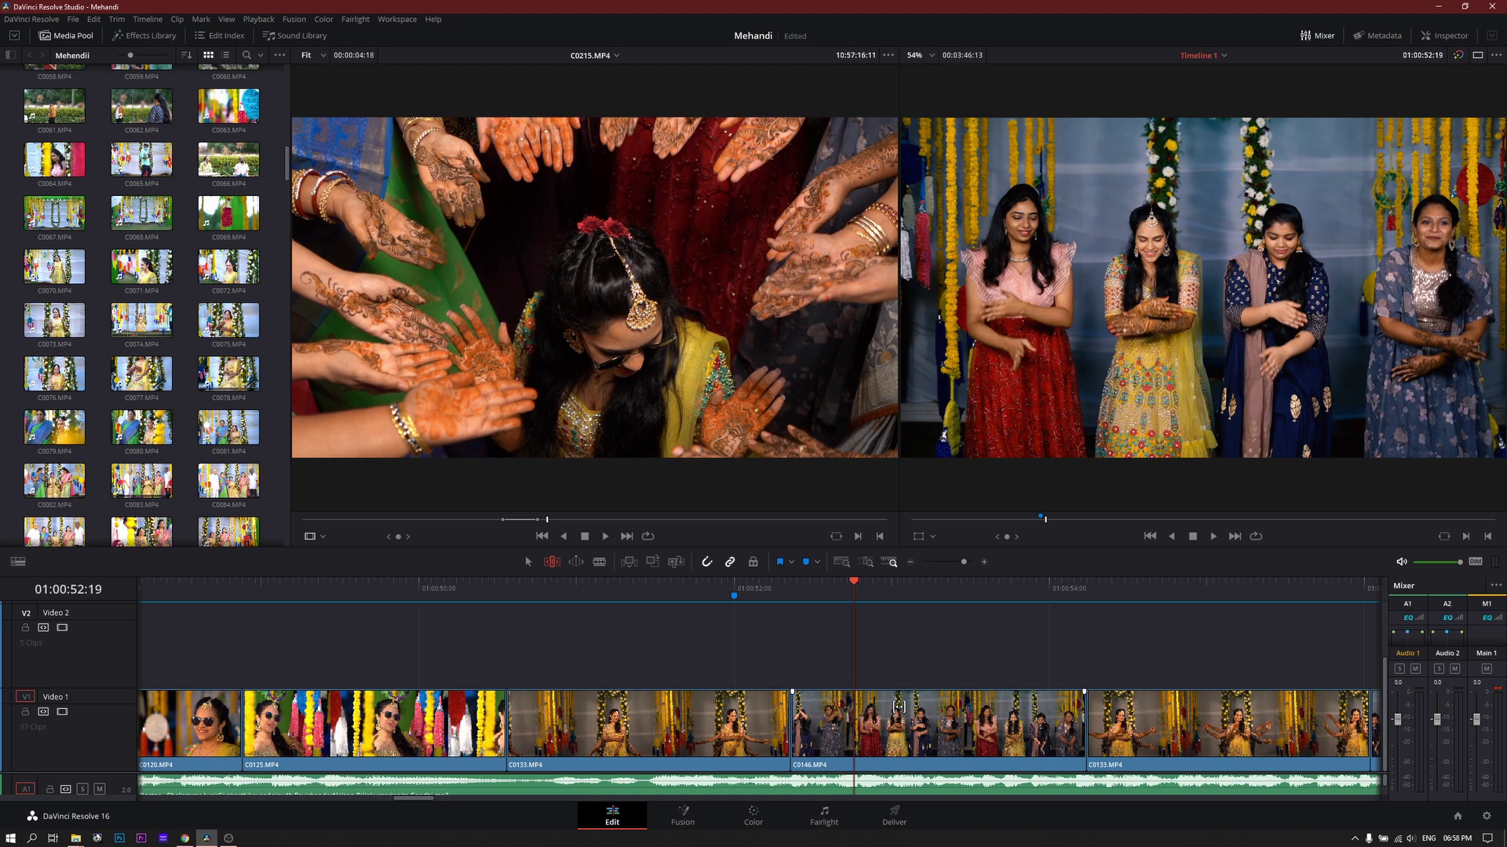
Slip the footage inside C0146 four frames later and replay the section around it.
{"action": "left_click_drag", "start_coordinate": [899, 706], "coordinate": [871, 706]}
{"action": "left_click", "coordinate": [662, 586]}
{"action": "key", "text": "space"}
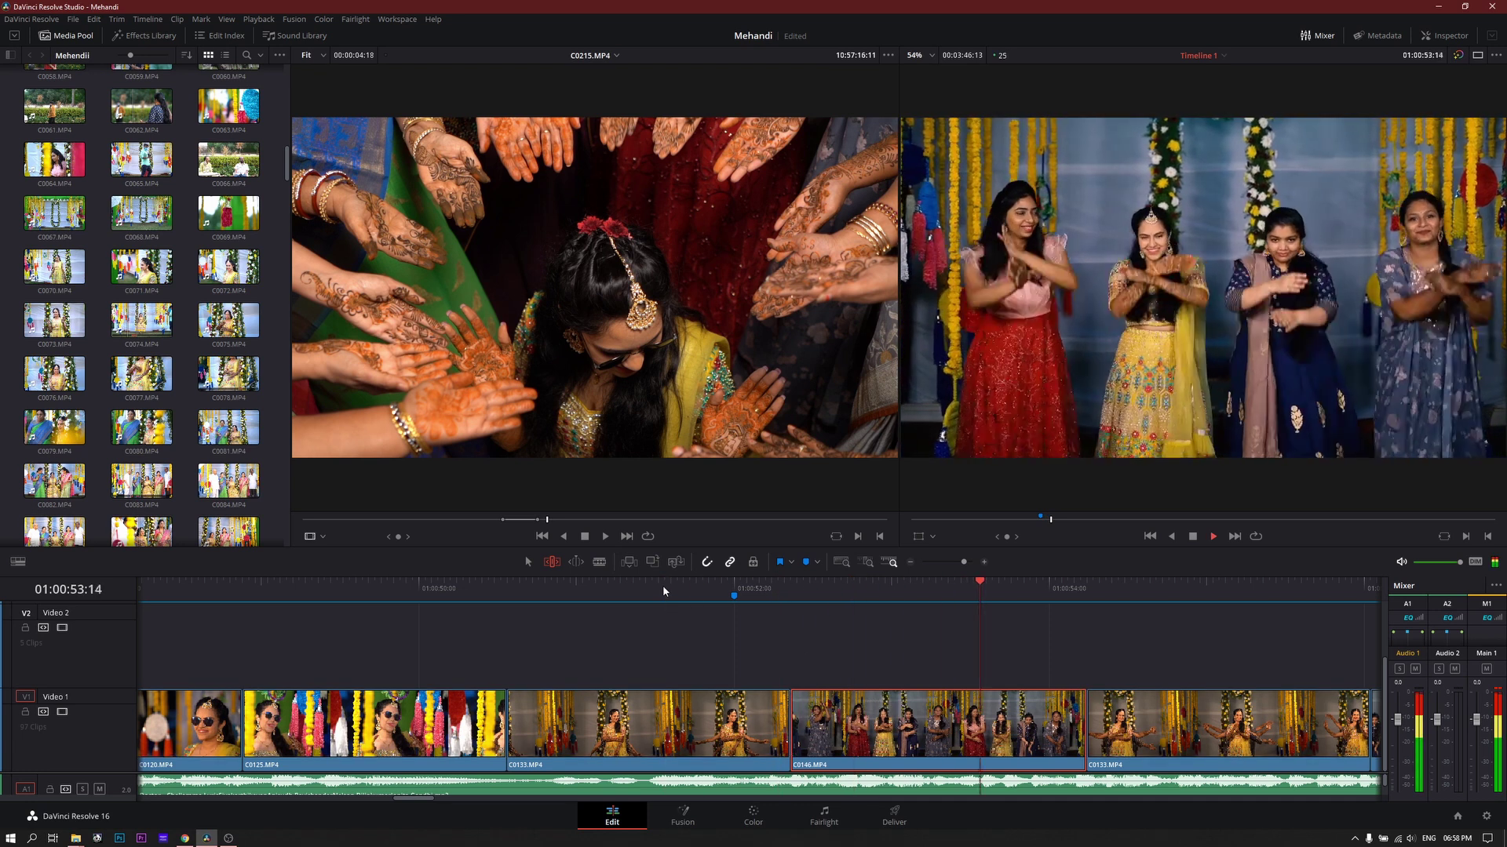
{"action": "key", "text": "space"}
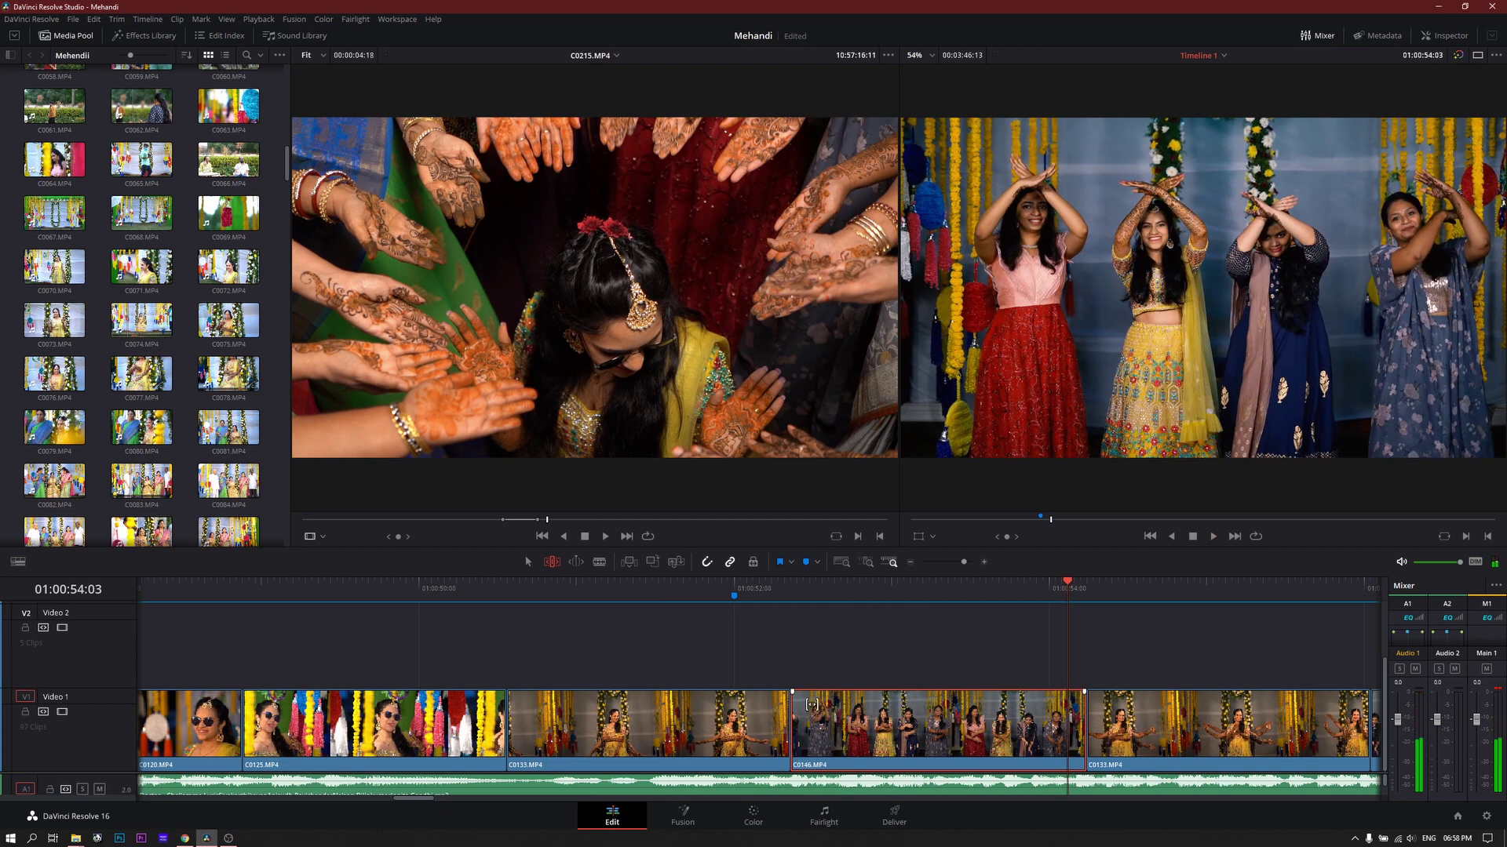
{"action": "mouse_move", "coordinate": [839, 710]}
{"action": "left_mouse_down"}
{"action": "mouse_move", "coordinate": [894, 711]}
{"action": "mouse_move", "coordinate": [812, 651]}
{"action": "left_mouse_up"}
{"action": "left_click", "coordinate": [646, 593]}
{"action": "key", "text": "space"}
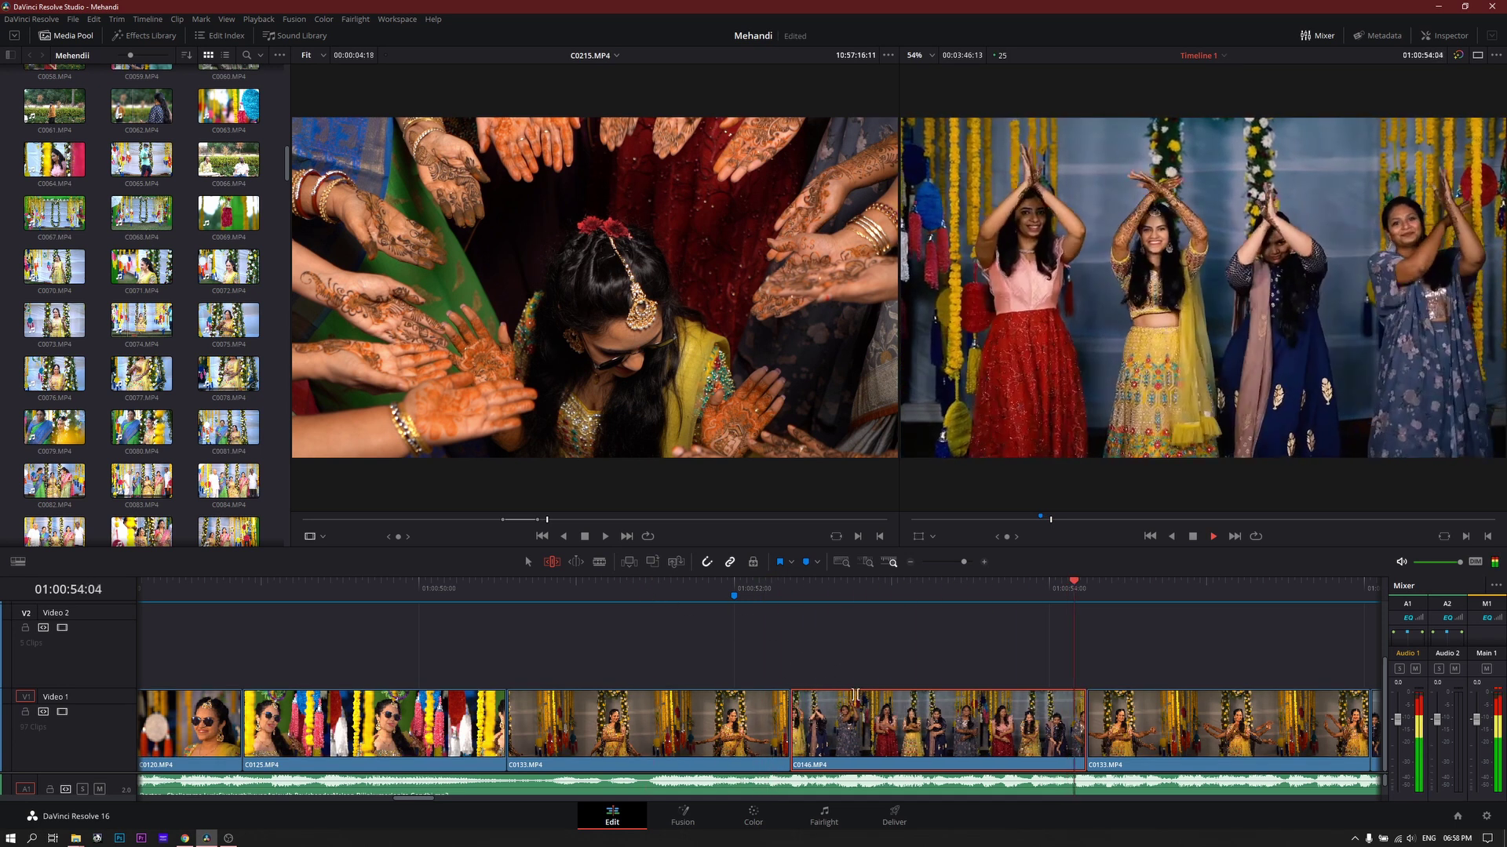
{"action": "key", "text": "space"}
Slip C0146 one more frame and play back from 01:00:50:06 to review.
{"action": "left_click_drag", "start_coordinate": [838, 711], "coordinate": [827, 706]}
{"action": "left_click", "coordinate": [461, 589]}
{"action": "key", "text": "space"}
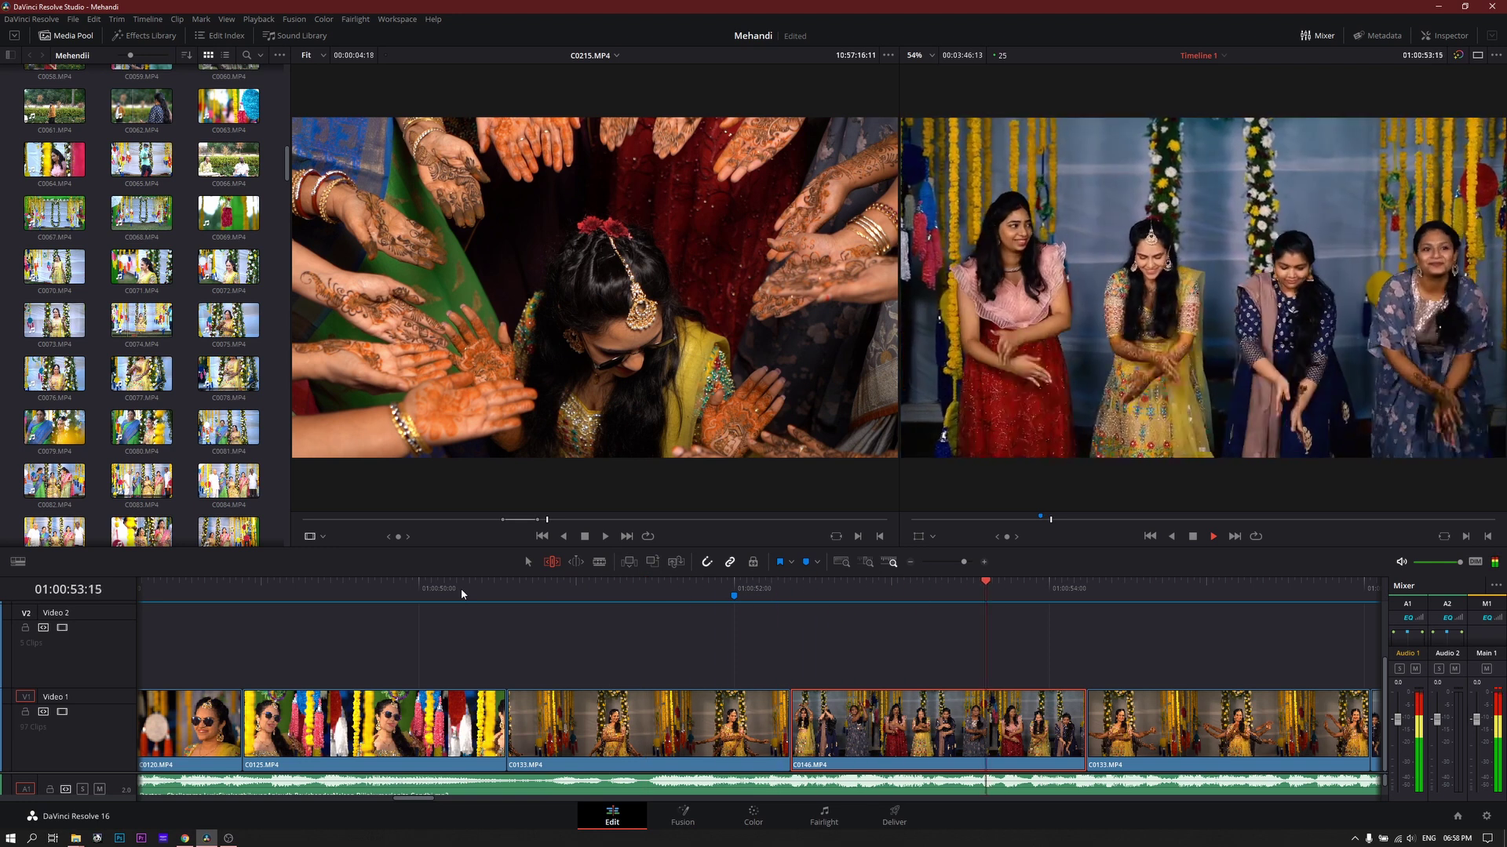
{"action": "key", "text": "space"}
Return to normal selection mode, zoom the timeline out and replay the edited section.
{"action": "key", "text": "a"}
{"action": "key", "text": "ctrl+minus"}
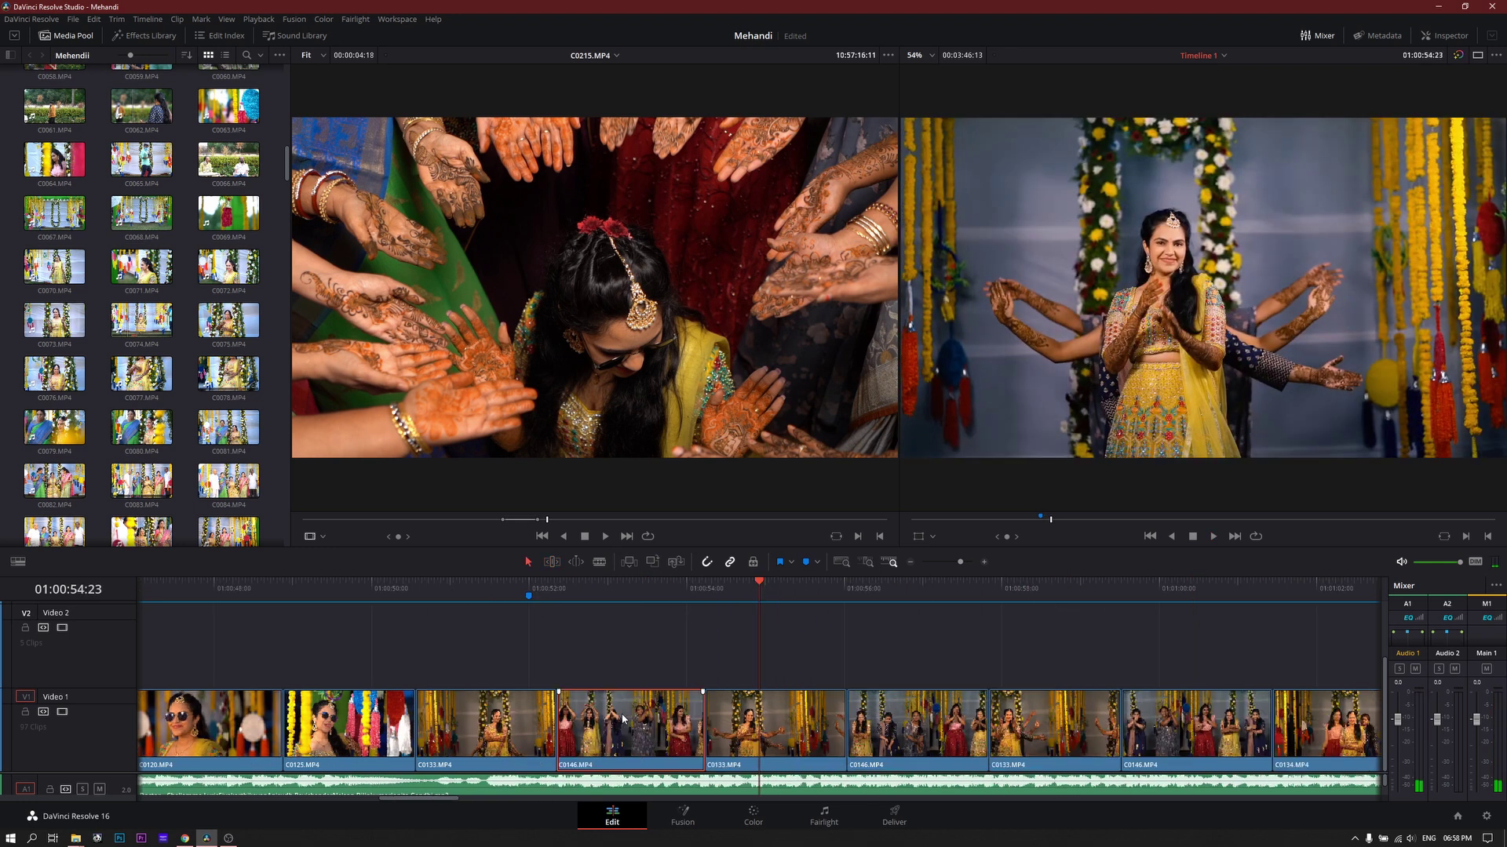
{"action": "left_click", "coordinate": [486, 588]}
{"action": "key", "text": "space"}
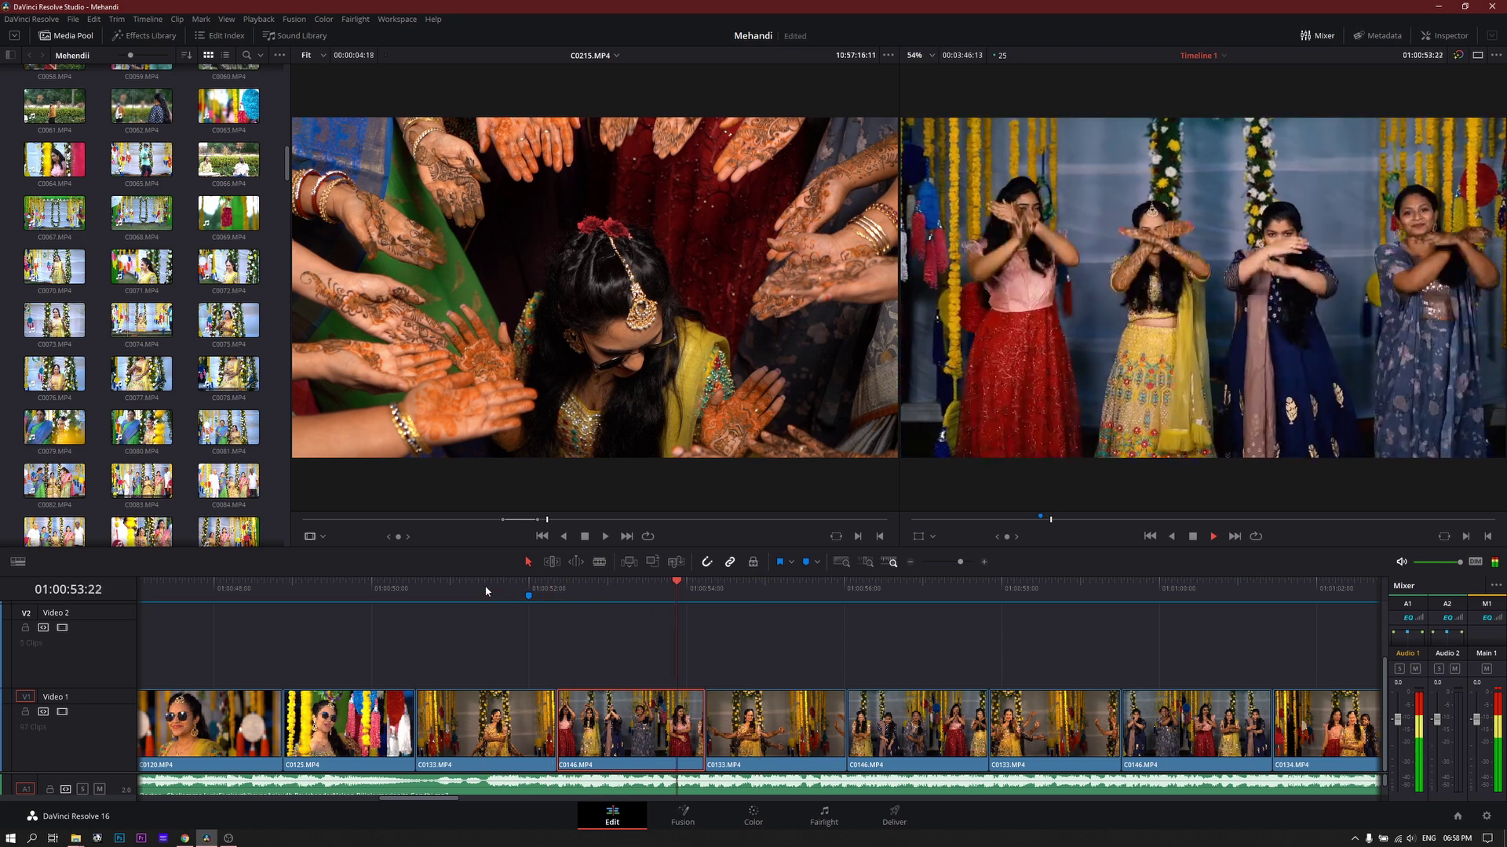
{"action": "key", "text": "space"}
{"action": "key", "text": "space"}
{"action": "mouse_move", "coordinate": [646, 716]}
{"action": "left_mouse_down"}
{"action": "mouse_move", "coordinate": [646, 633]}
{"action": "mouse_move", "coordinate": [900, 650]}
{"action": "left_mouse_up"}
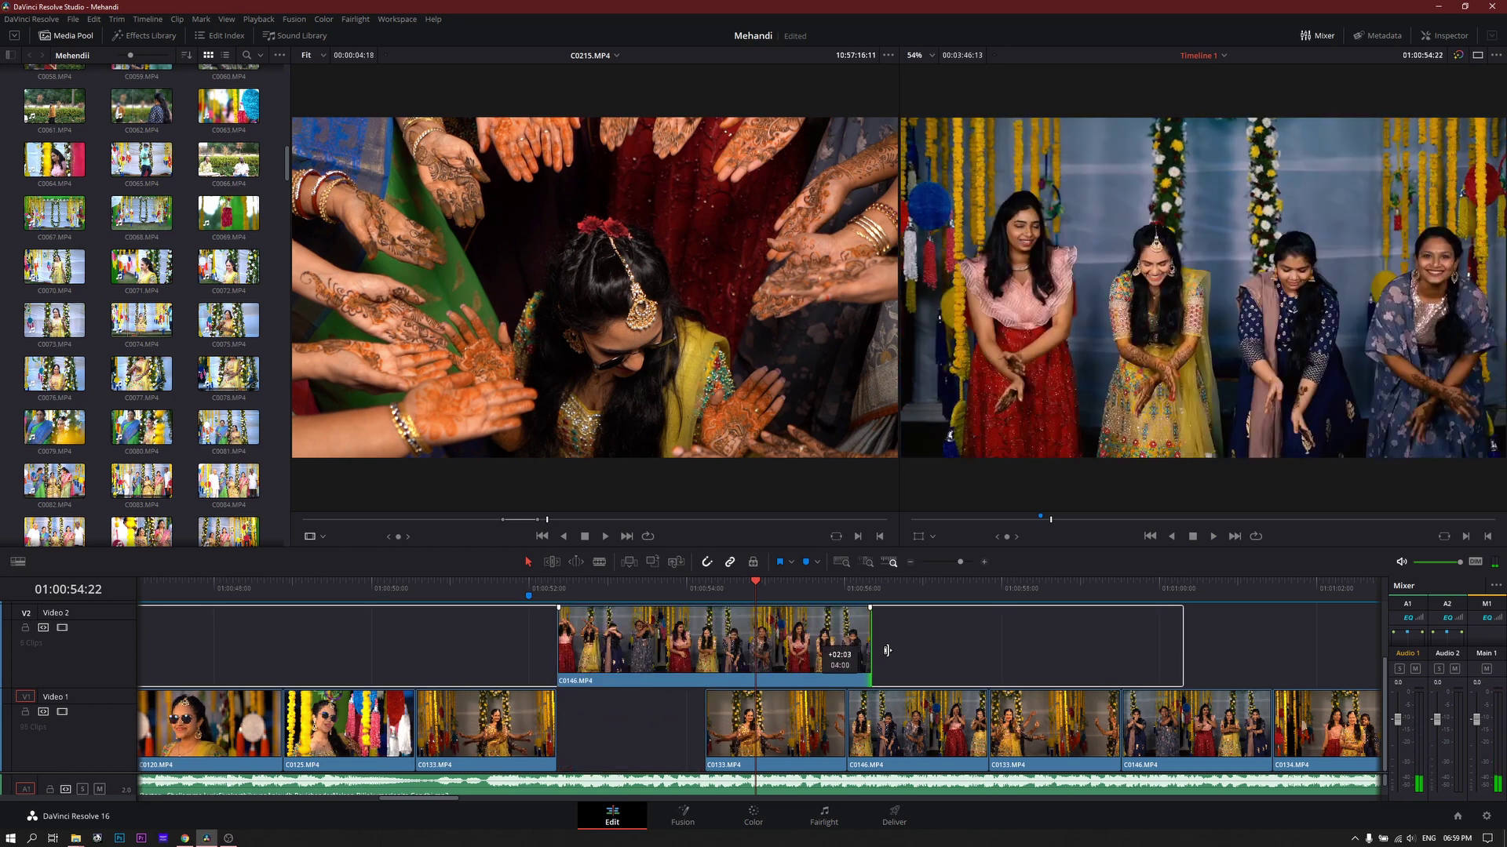
{"action": "left_click", "coordinate": [454, 583]}
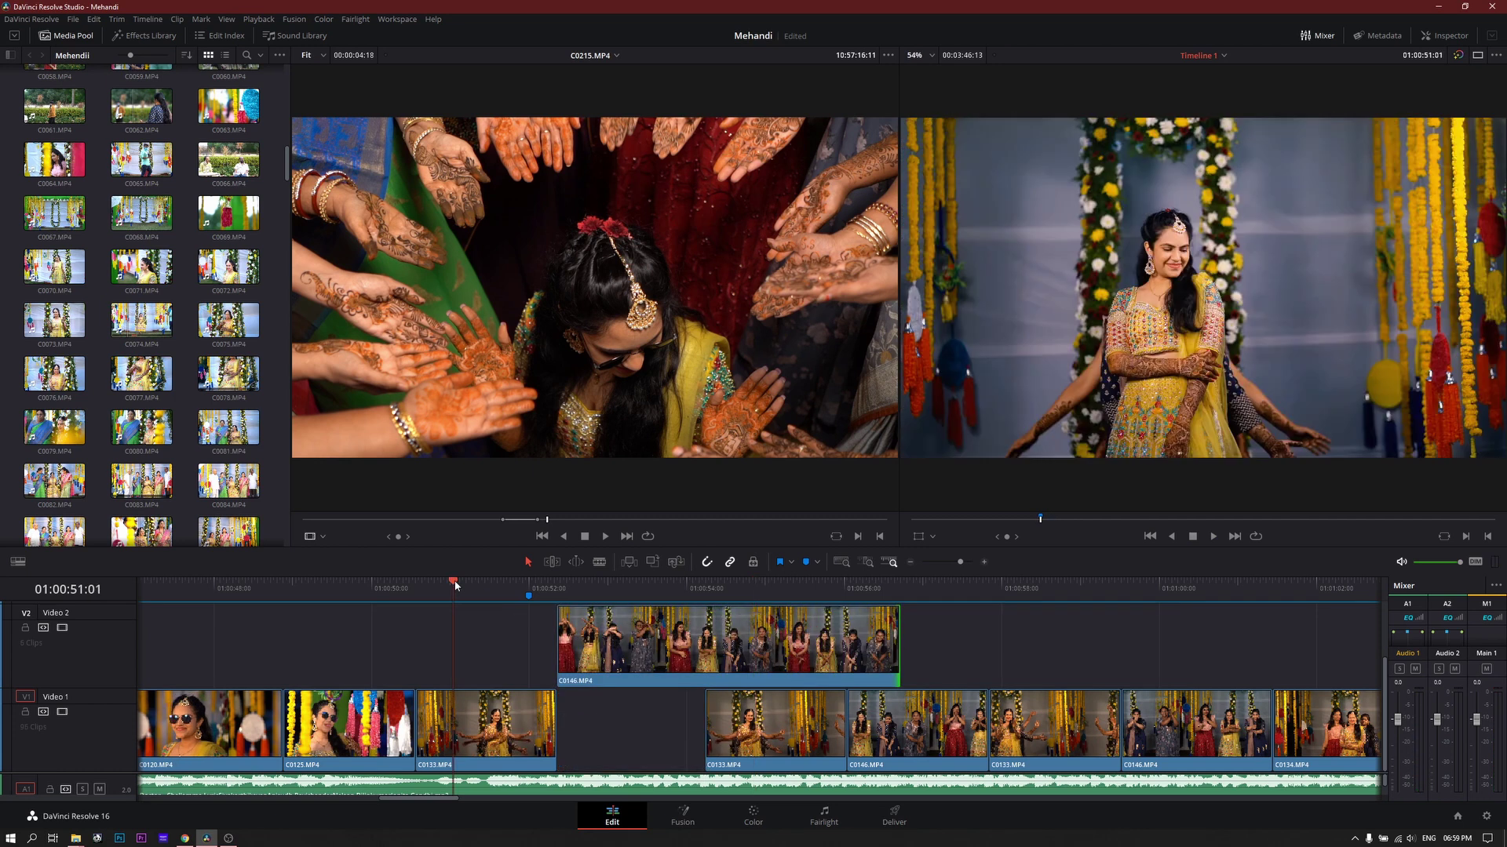
{"action": "key", "text": "space"}
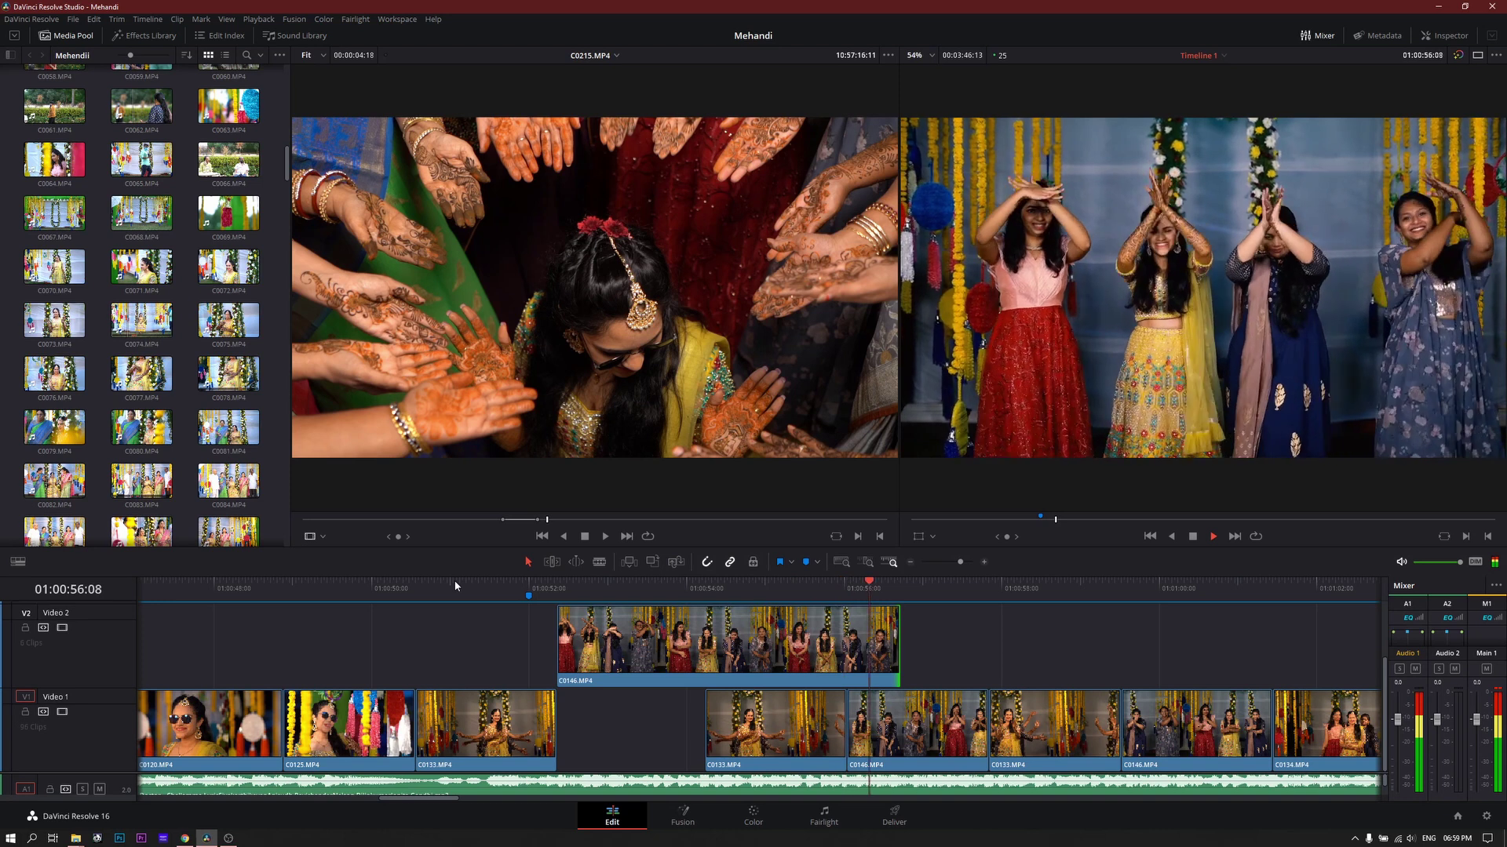
{"action": "key", "text": "space"}
{"action": "key", "text": "ctrl+z"}
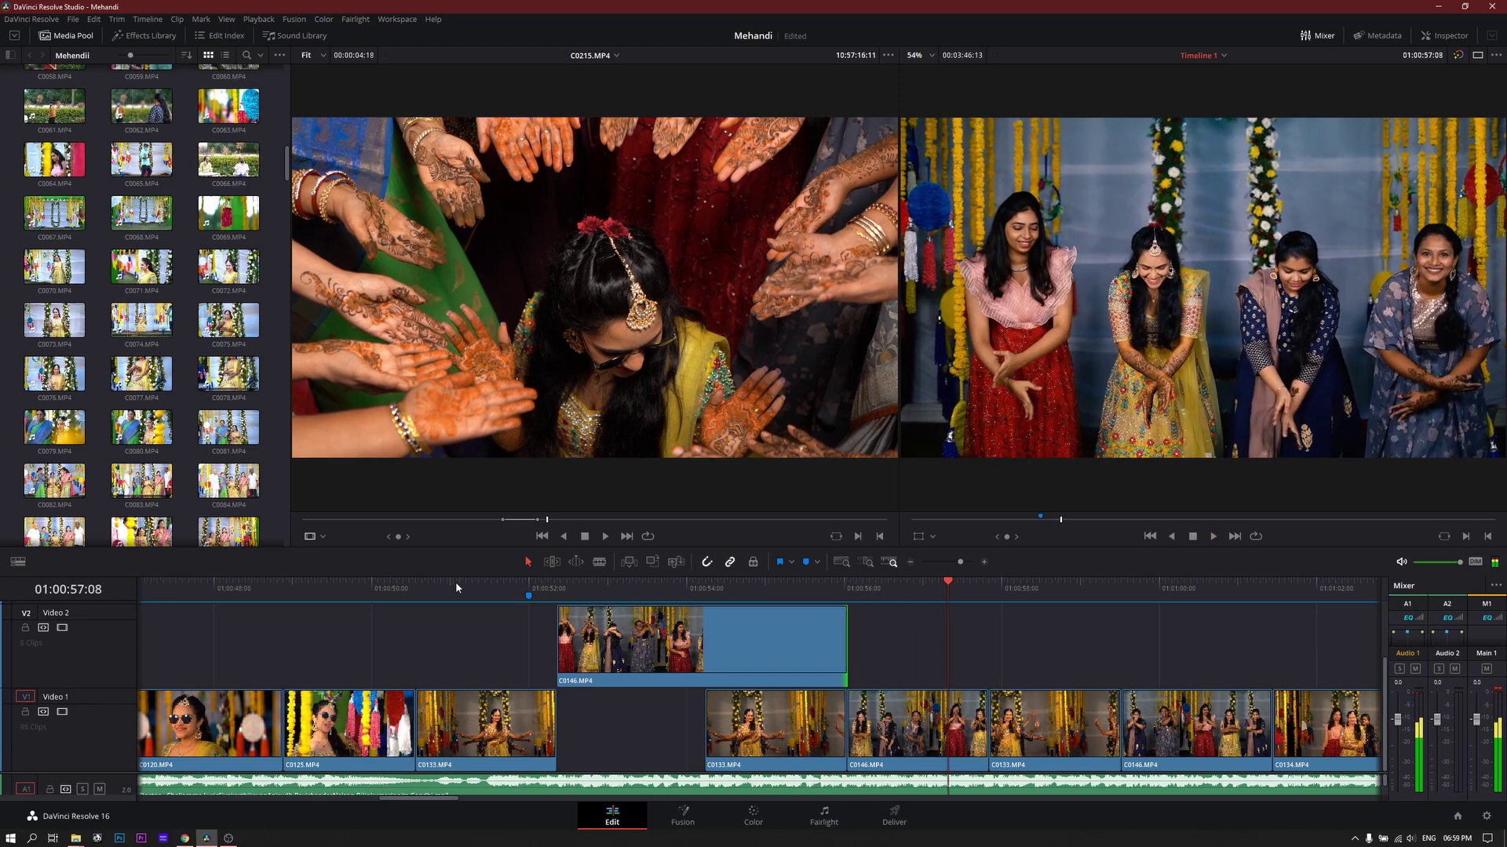
{"action": "key", "text": "ctrl+z"}
{"action": "key", "text": "ctrl+z"}
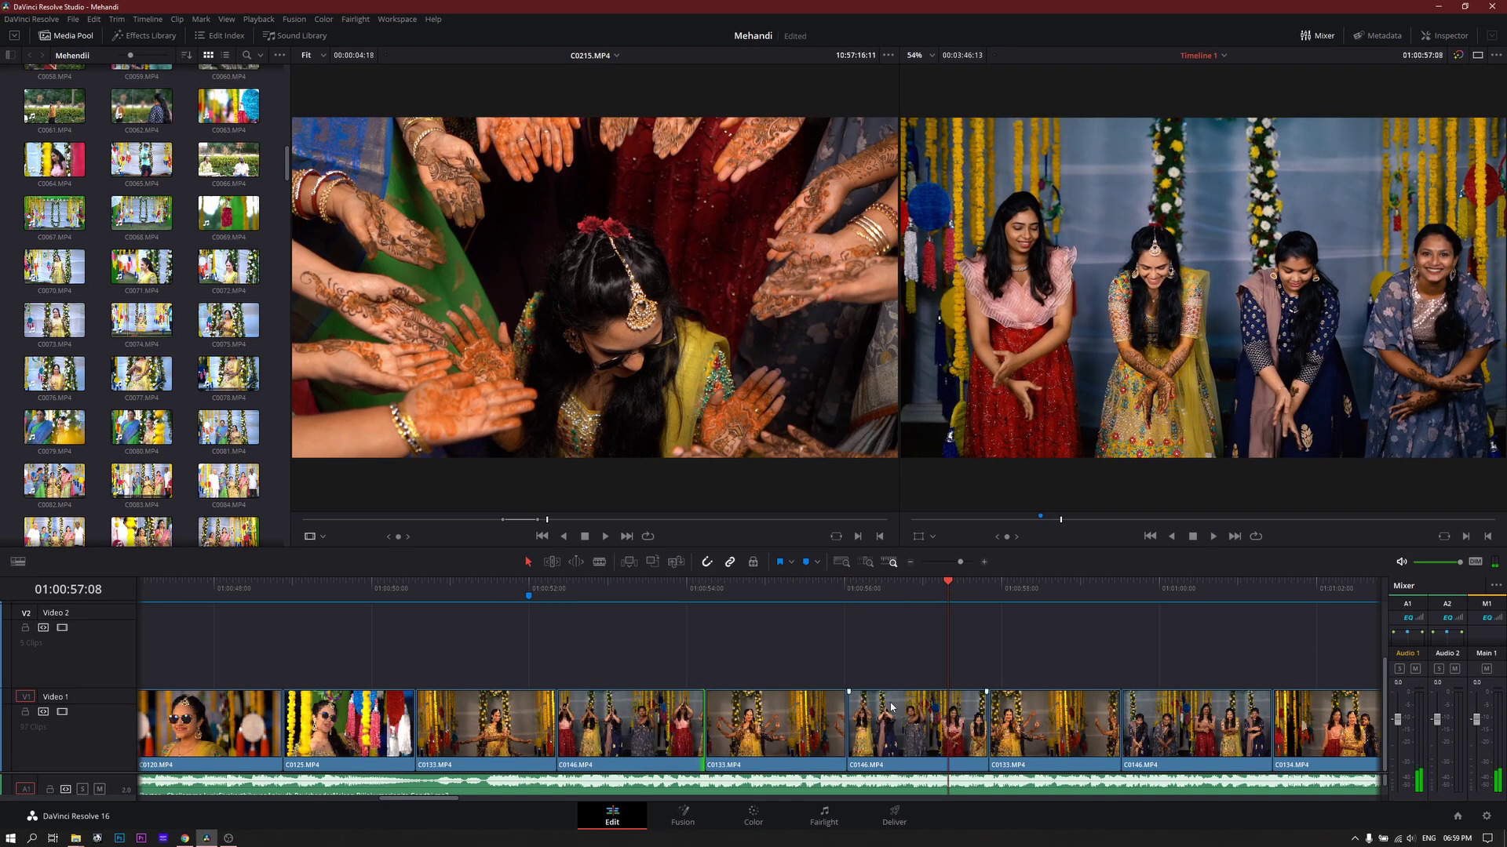
In Trim Edit mode, ripple-trim the C0133/C0146 cut so C0133 shortens and later clips close up.
{"action": "left_click", "coordinate": [499, 594]}
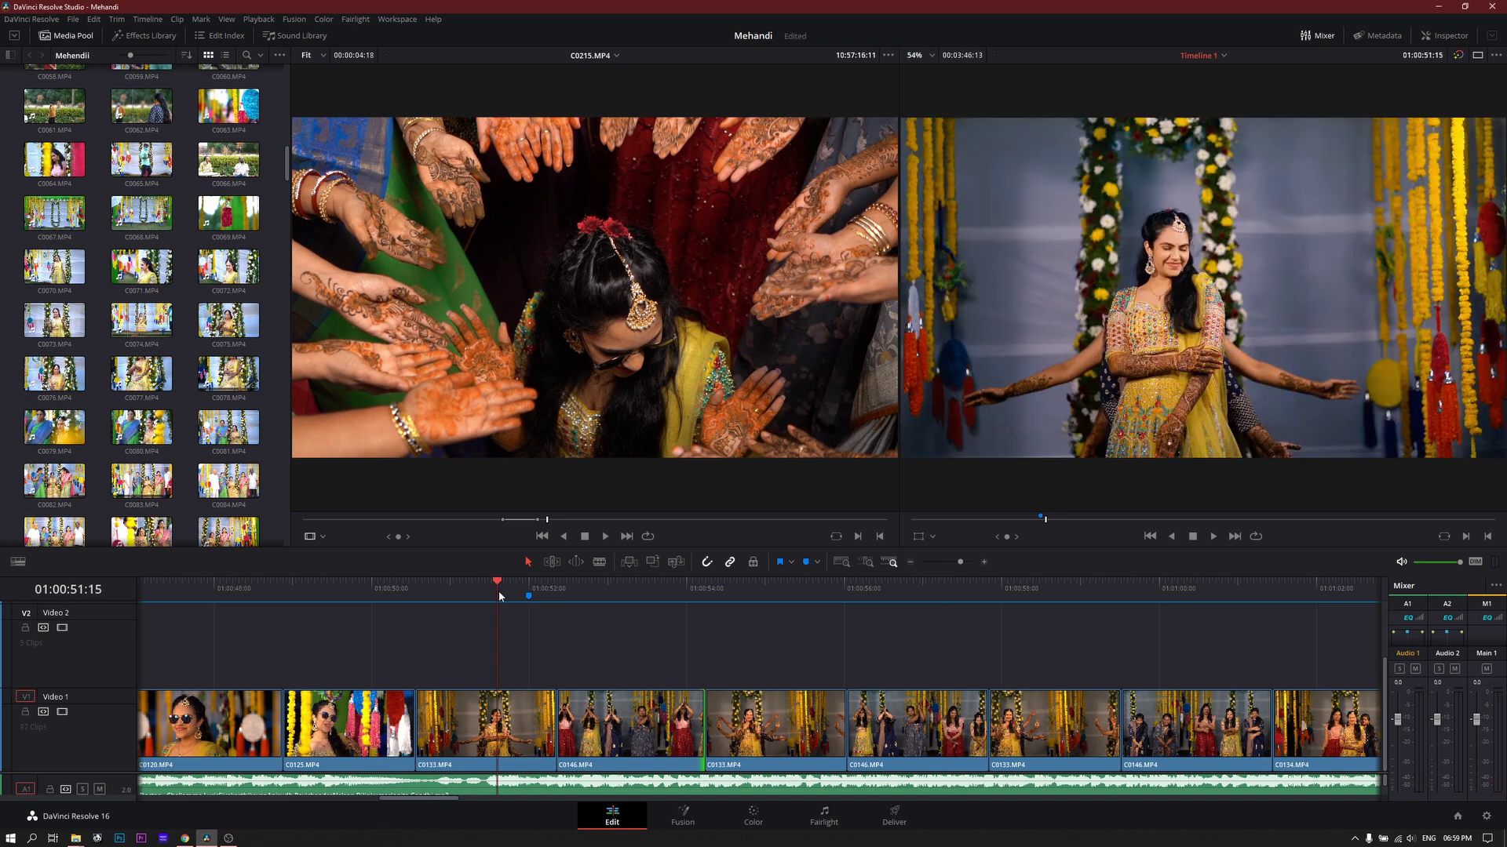
{"action": "left_click", "coordinate": [553, 563]}
{"action": "left_click_drag", "start_coordinate": [558, 720], "coordinate": [558, 721]}
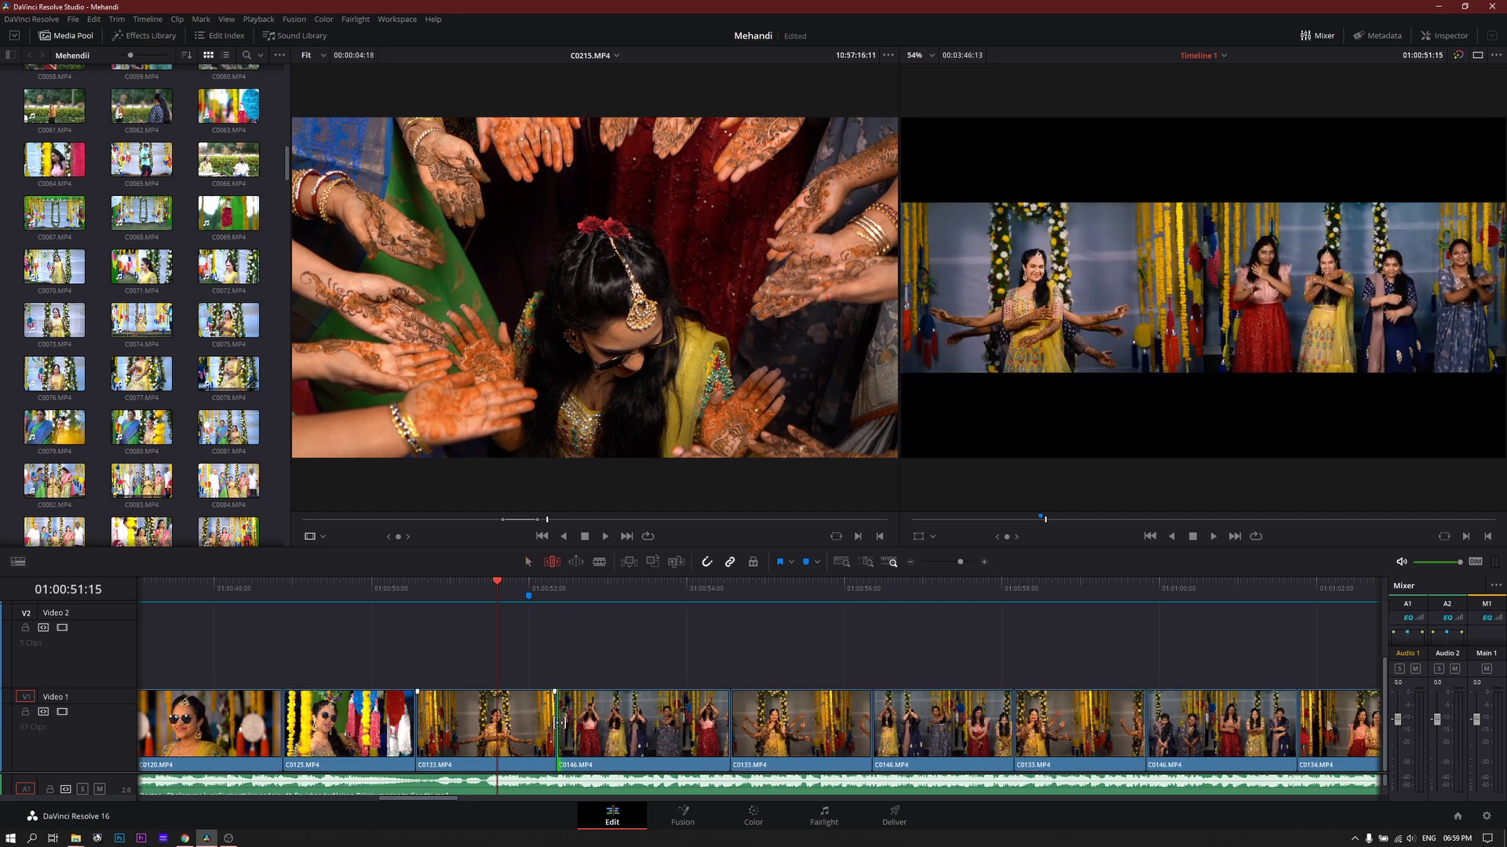
{"action": "mouse_move", "coordinate": [723, 729]}
{"action": "left_mouse_down"}
{"action": "mouse_move", "coordinate": [661, 733]}
{"action": "mouse_move", "coordinate": [704, 730]}
{"action": "left_mouse_up"}
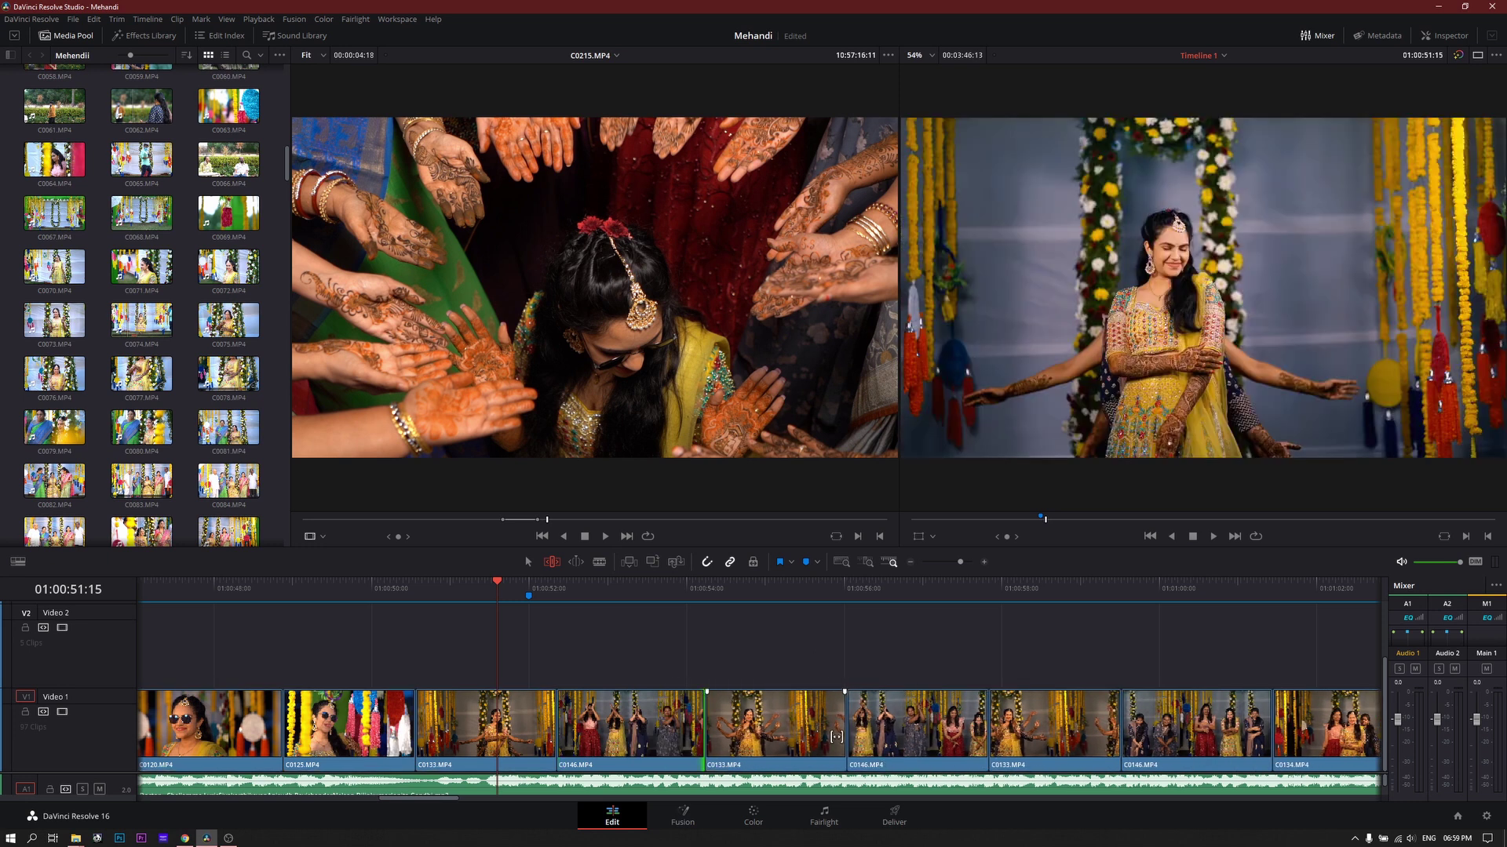
{"action": "mouse_move", "coordinate": [837, 738]}
{"action": "left_mouse_down"}
{"action": "mouse_move", "coordinate": [819, 734]}
{"action": "mouse_move", "coordinate": [879, 773]}
{"action": "mouse_move", "coordinate": [763, 777]}
{"action": "left_mouse_up"}
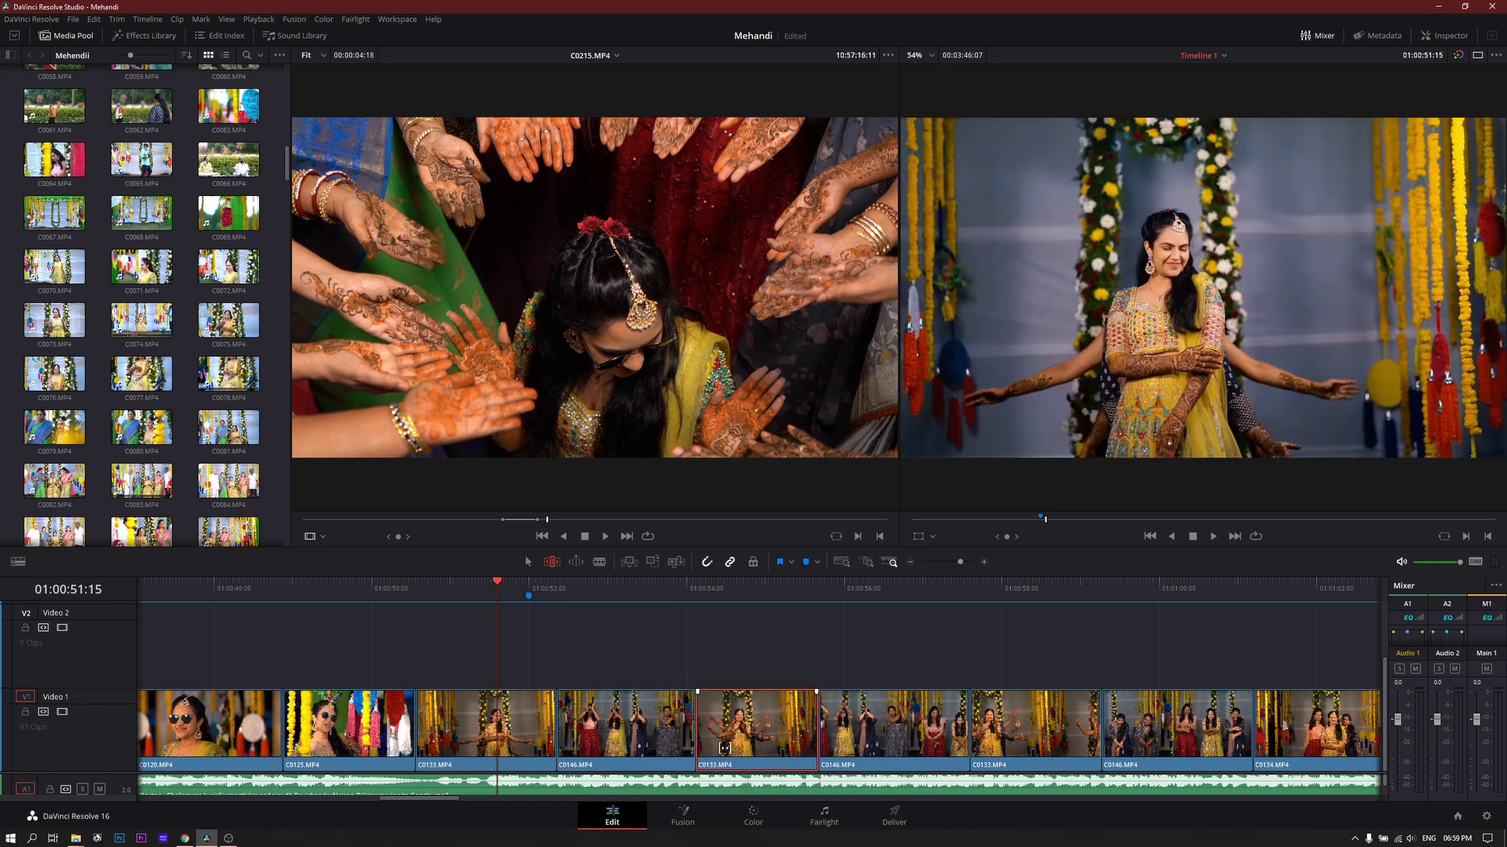